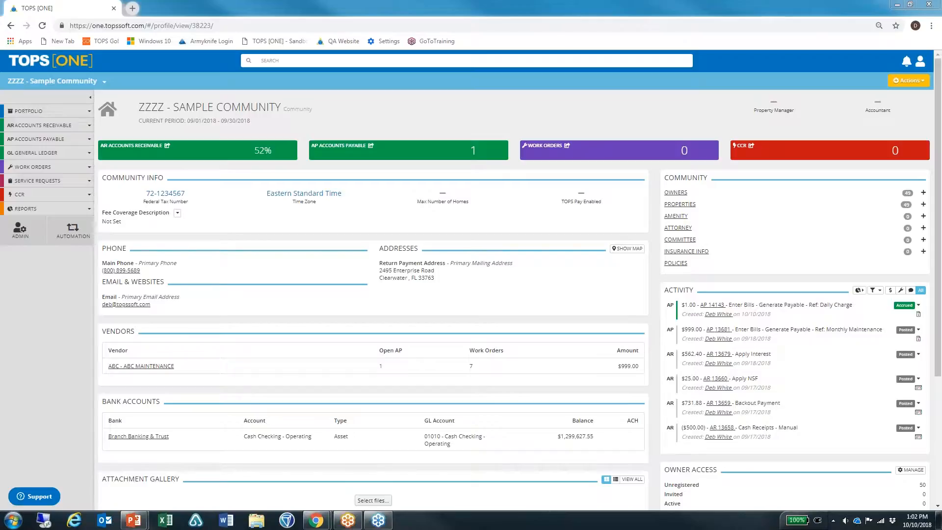
- Open the Template Library from the administration page and show its template search options
left_click(20, 240)
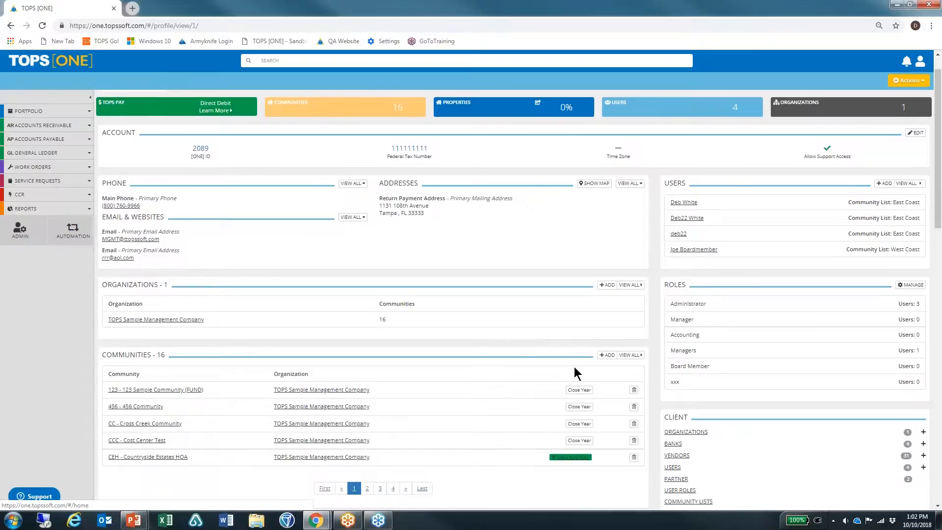
scroll(576, 365, "down", 3)
scroll(573, 372, "down", 2)
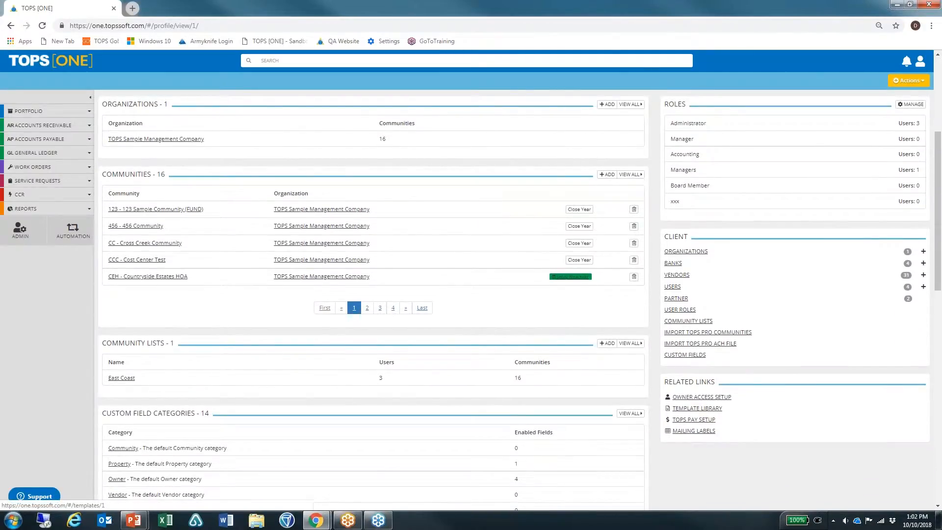
left_click(697, 409)
left_click(920, 136)
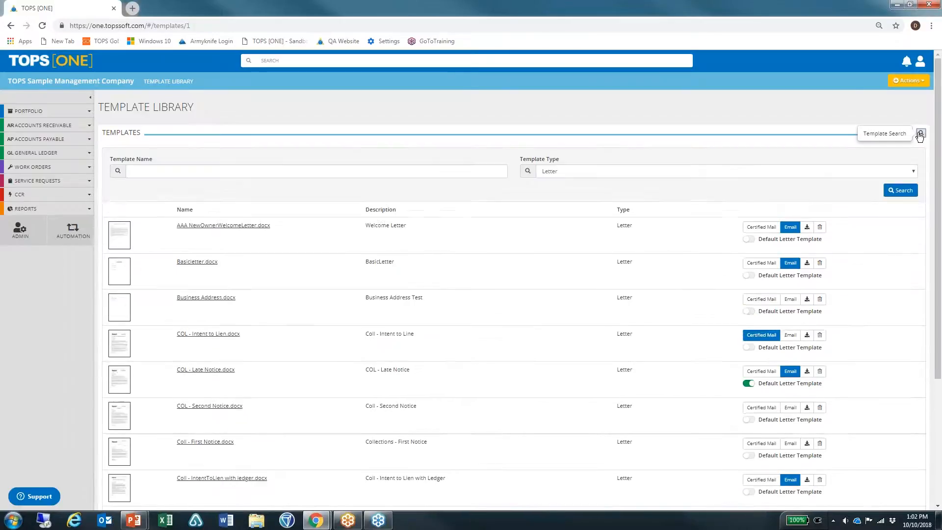
- Keep the template type filter on Letter and look through the listed collection letter templates
left_click(854, 172)
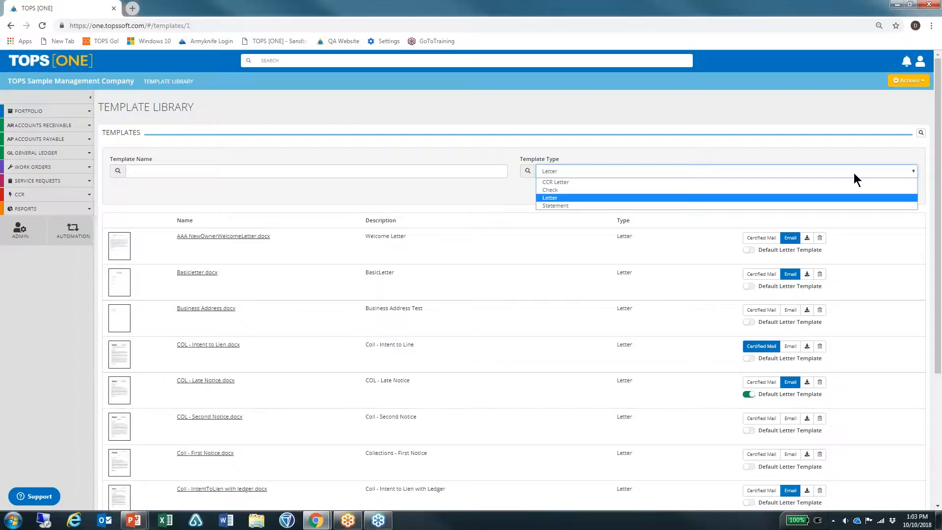
left_click(832, 197)
scroll(555, 310, "down", 3)
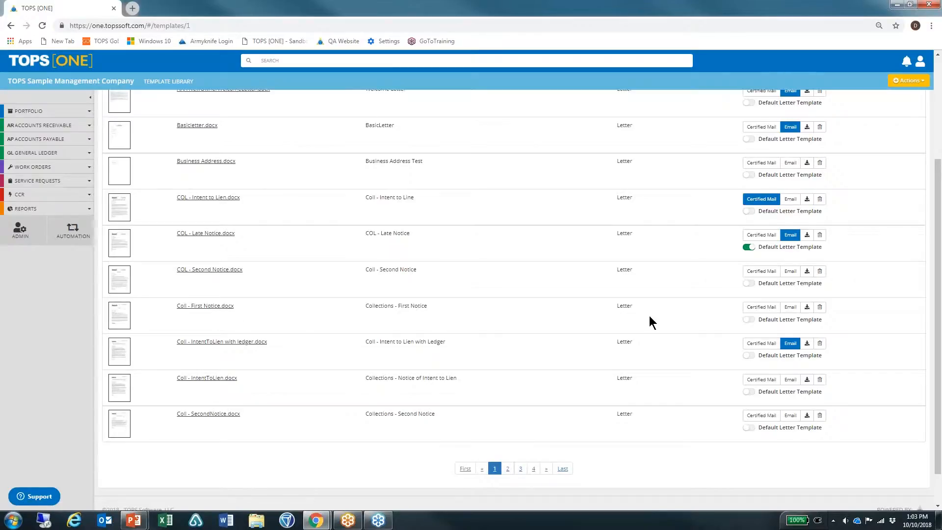
- Download the Coll - First Notice.docx template and open it in Word with editing enabled
left_click(808, 308)
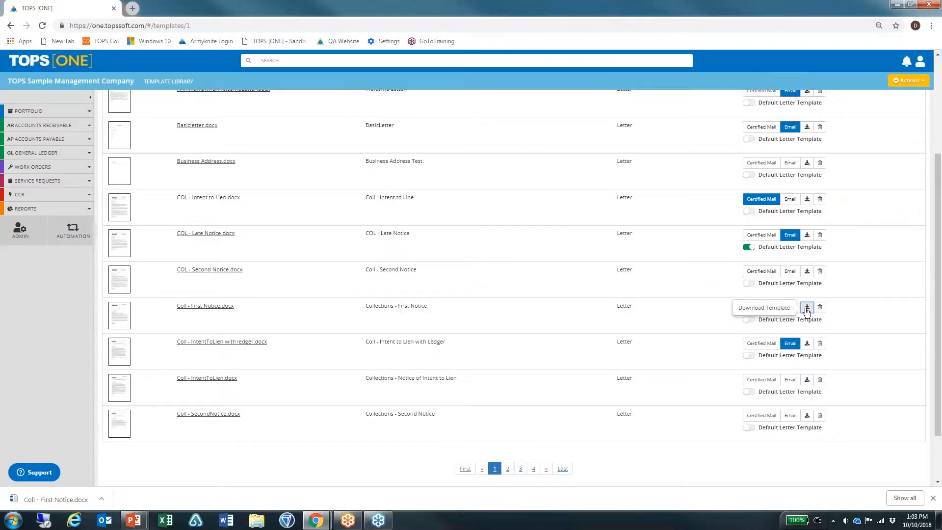
left_click(56, 500)
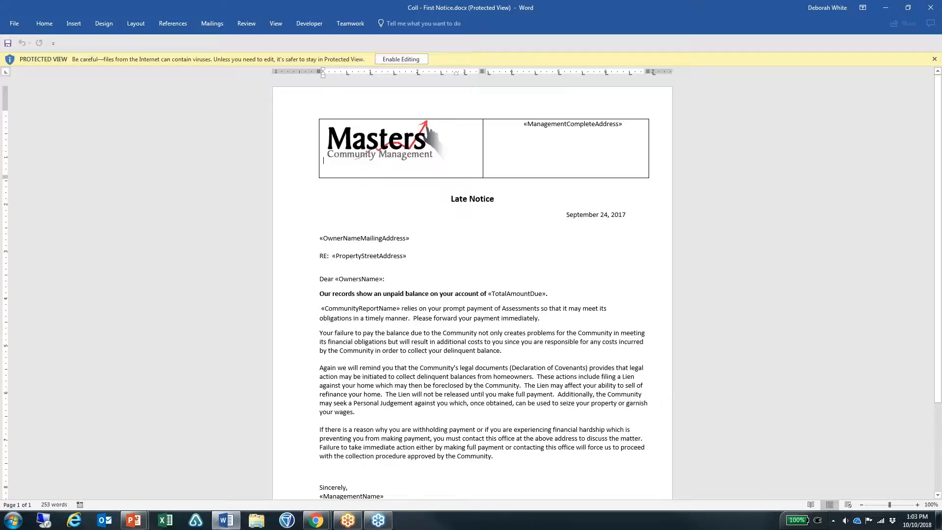
left_click(402, 58)
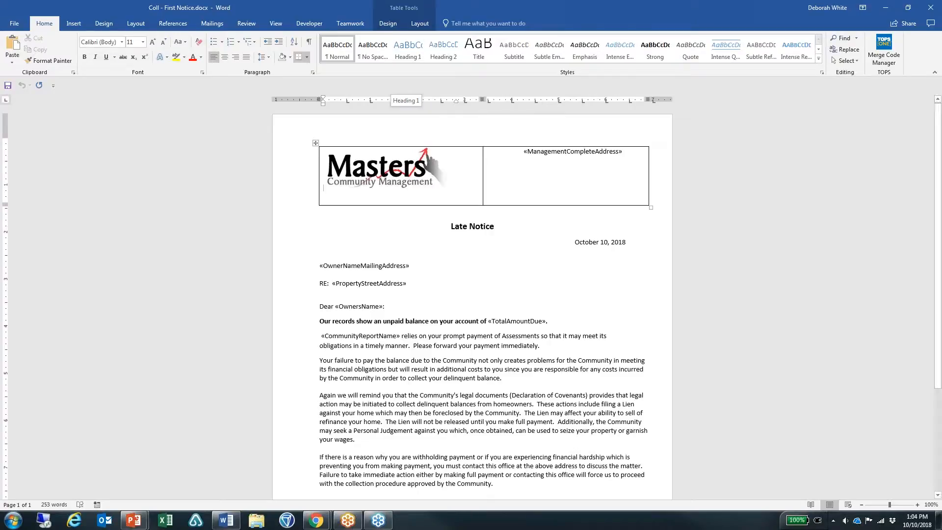
- Add the TOPS [ONE] Merge Code Manager from the installed Office add-ins and open it without signing in
left_click(74, 24)
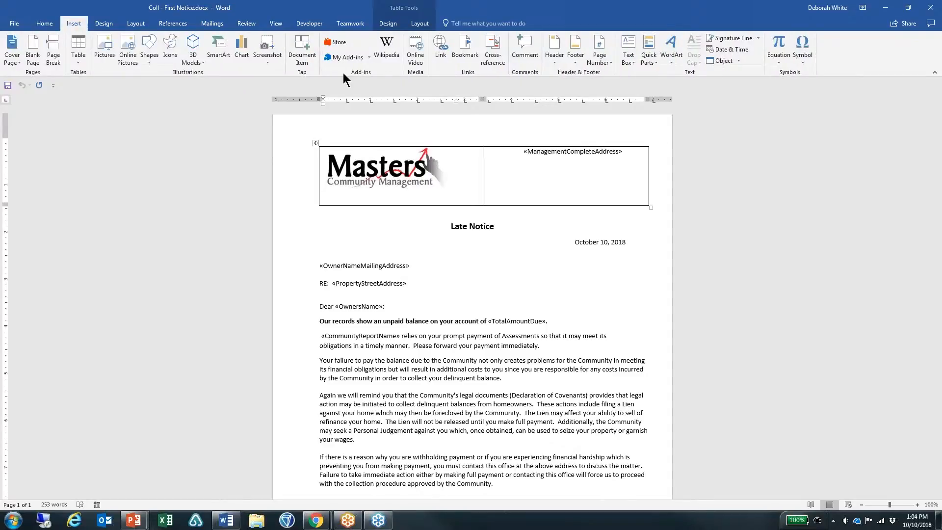
left_click(346, 57)
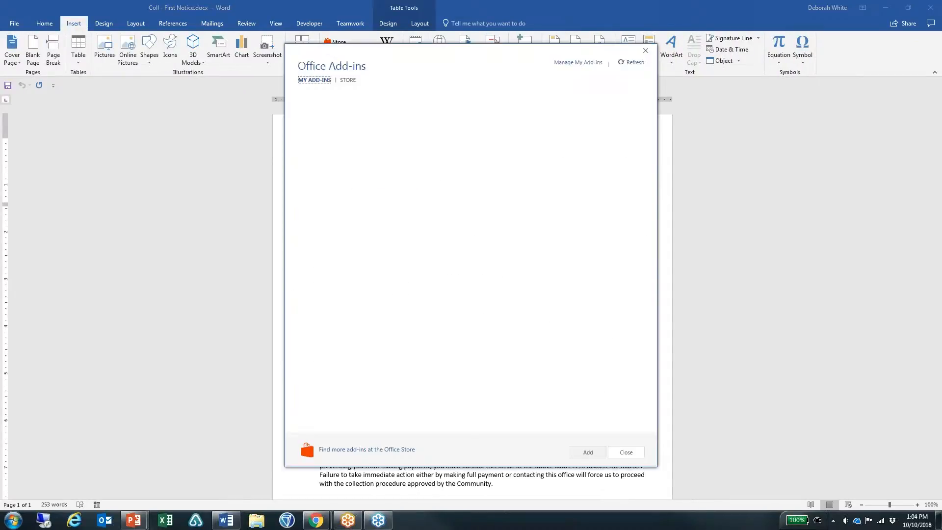
left_click(344, 104)
double_click(344, 104)
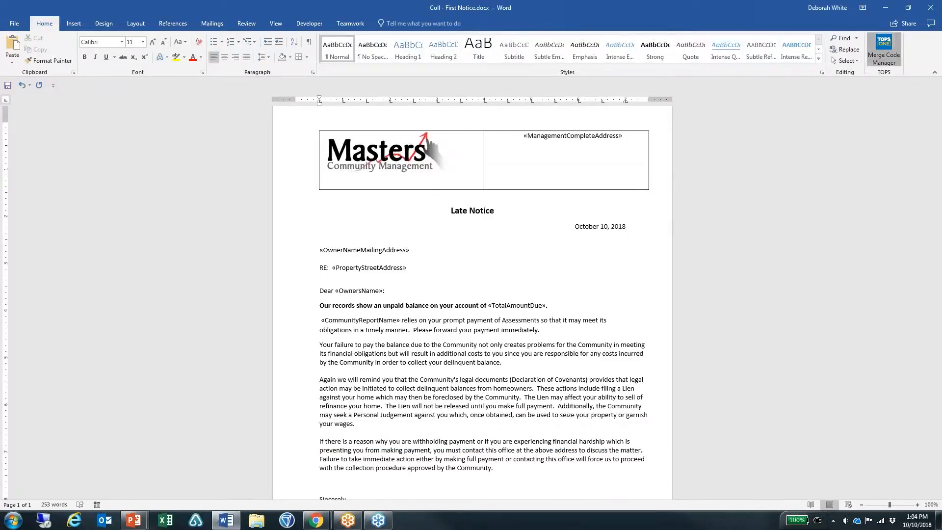
left_click(884, 52)
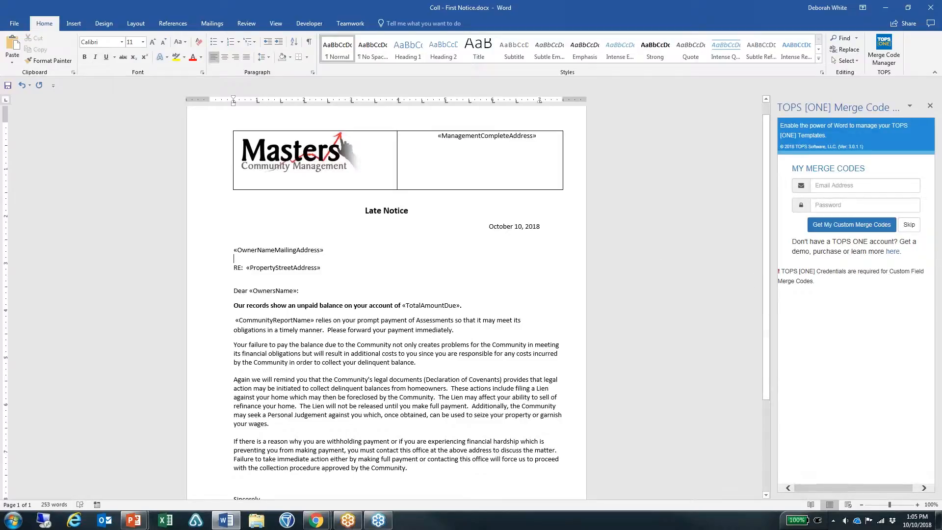
left_click(909, 224)
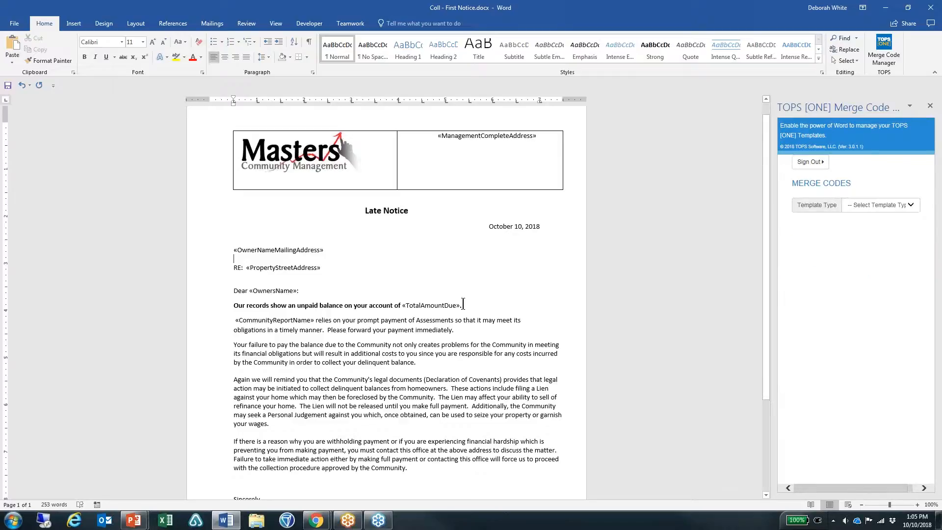
- Select the TotalAmountDue code in the unpaid balance sentence and list the Owner Activity Codes for the Letter template type
left_click_drag(462, 306, 402, 306)
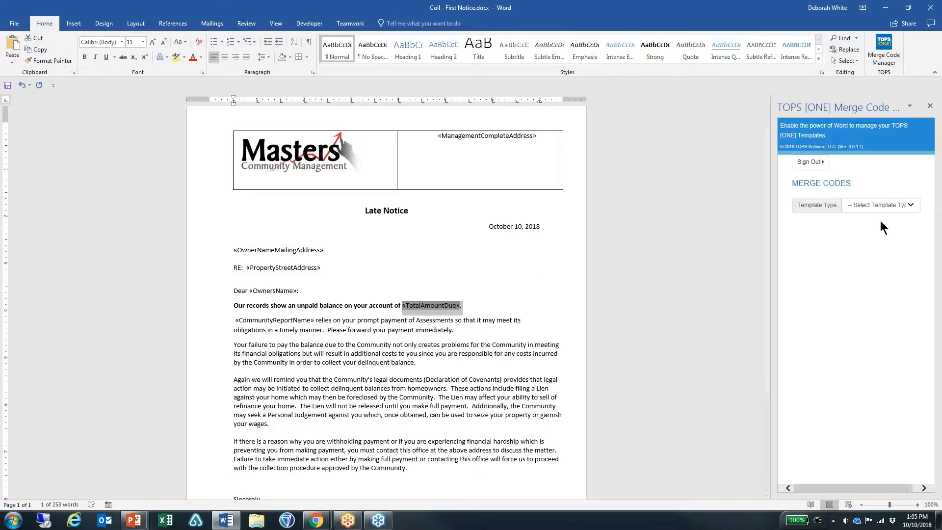
left_click(888, 204)
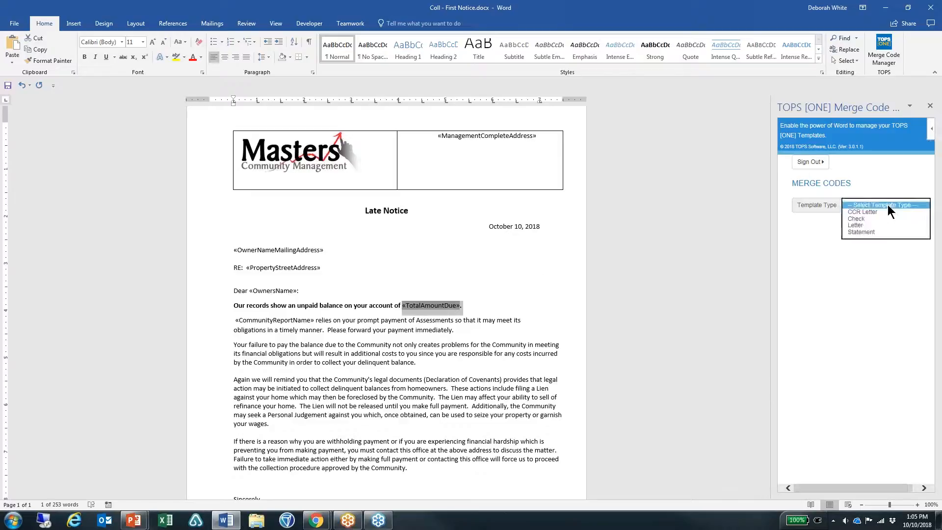
left_click(871, 225)
left_click(909, 226)
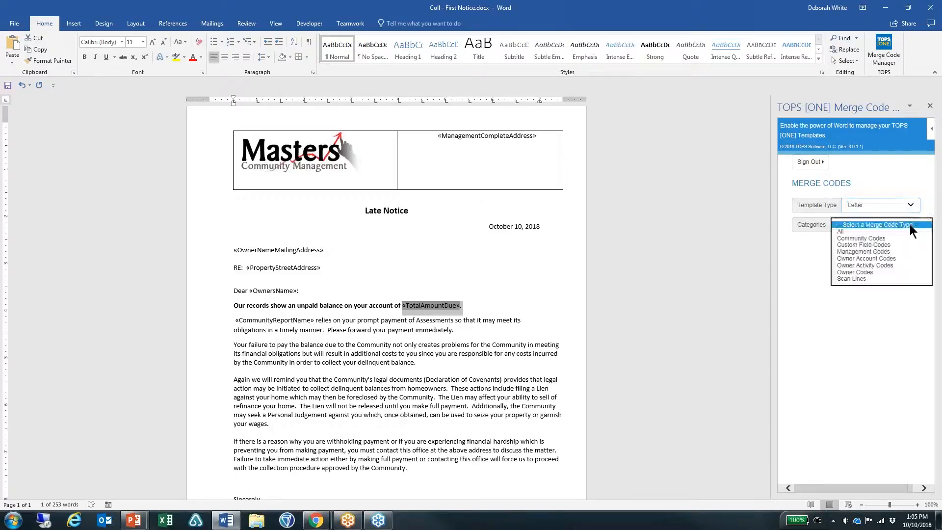
left_click(903, 264)
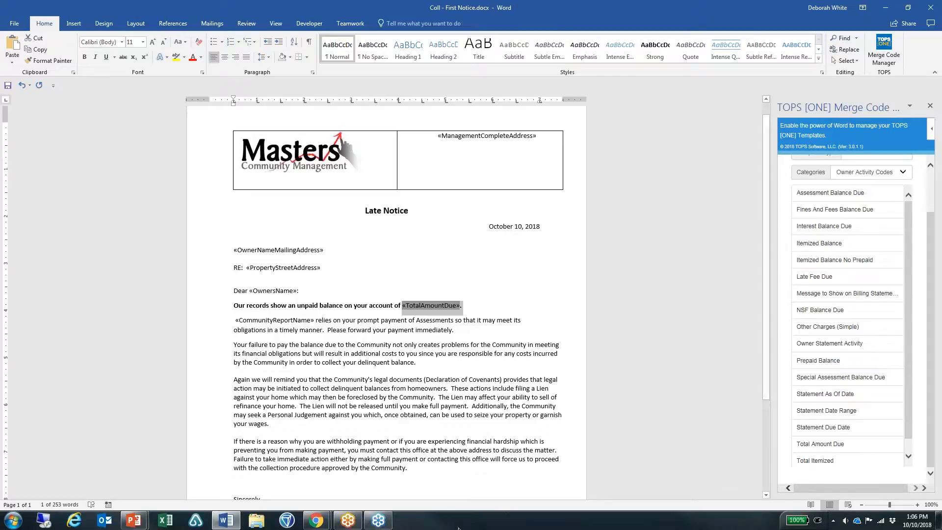
- Switch back to the TOPS [ONE] template library in Chrome and preview Coll - SecondNotice.docx
mouse_move(316, 521)
left_click(345, 490)
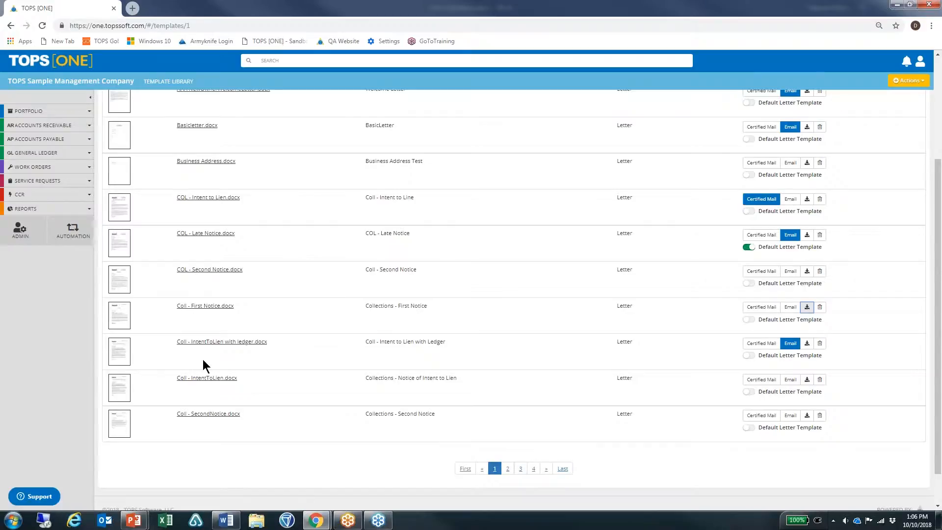
left_click(209, 416)
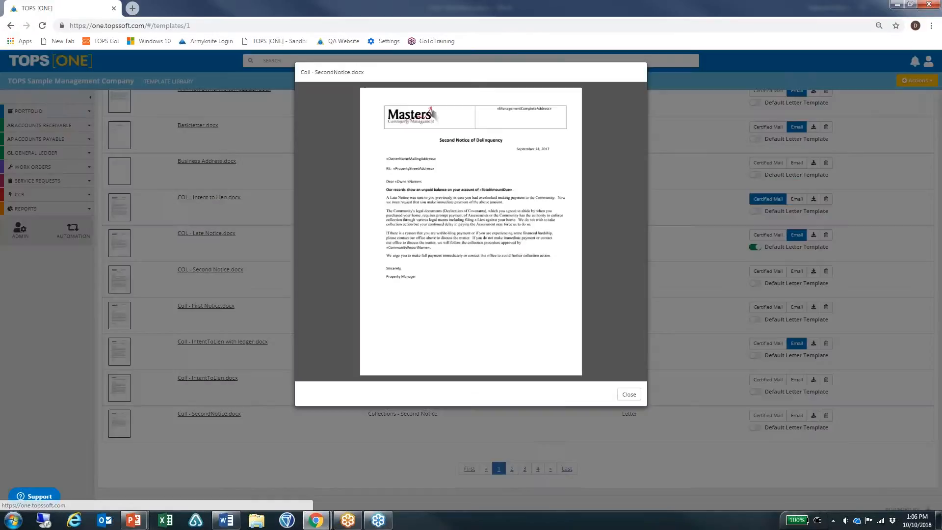
- Download Coll - SecondNotice.docx, open it in Word for editing, and select the TotalAmountDue code in the unpaid balance sentence
left_click(812, 417)
left_click(808, 416)
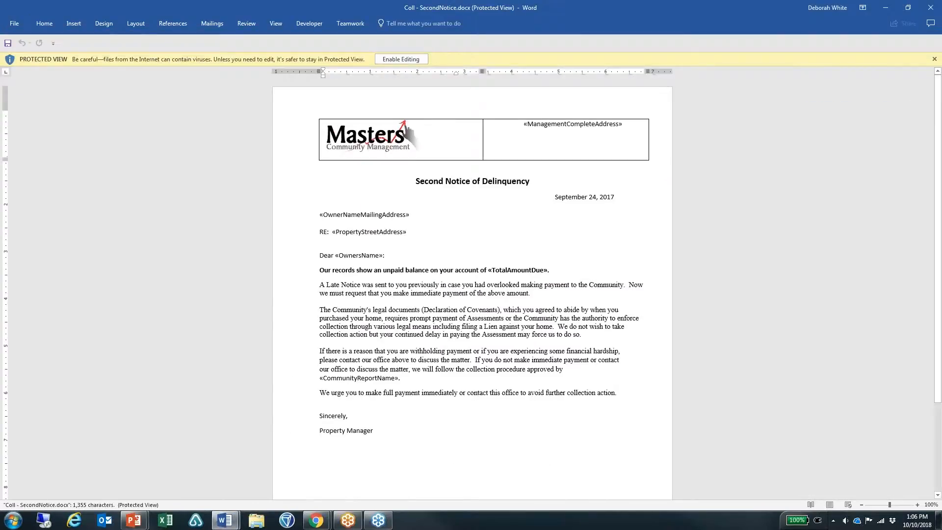
left_click(398, 59)
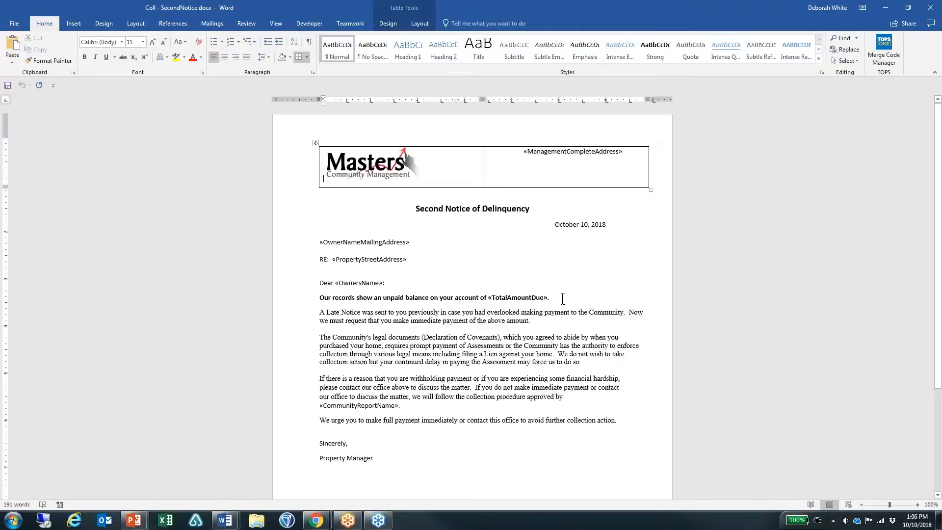
double_click(540, 298)
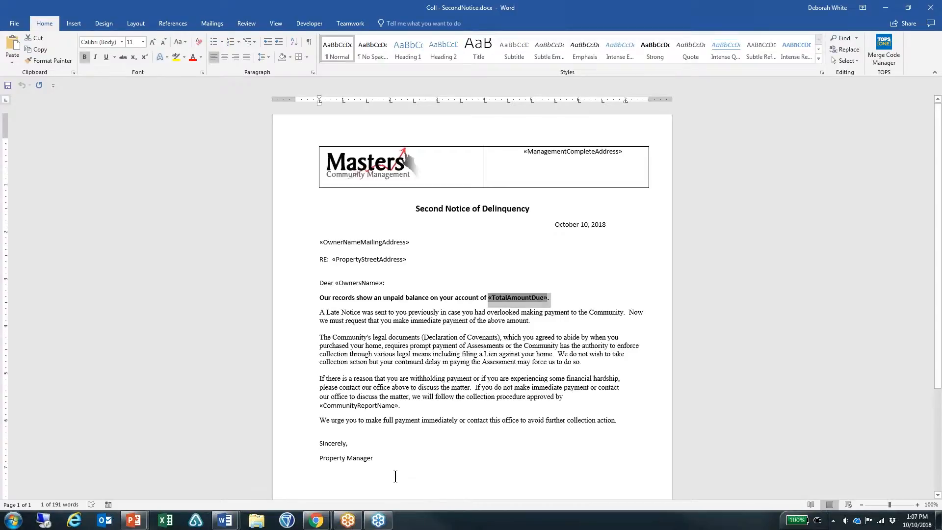
- Switch to the TOPS [ONE] template library, preview and download Coll - IntentToLien.docx, and open it in Word for editing
mouse_move(315, 523)
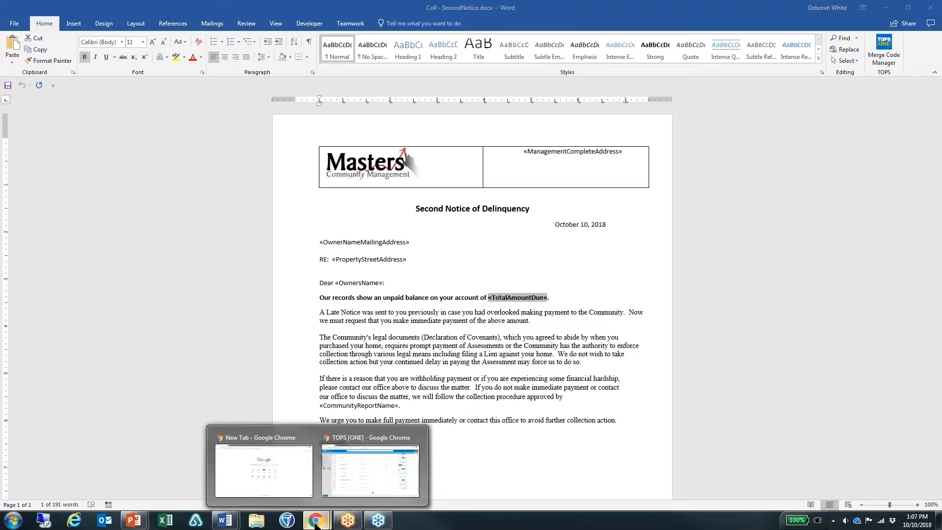
left_click(341, 467)
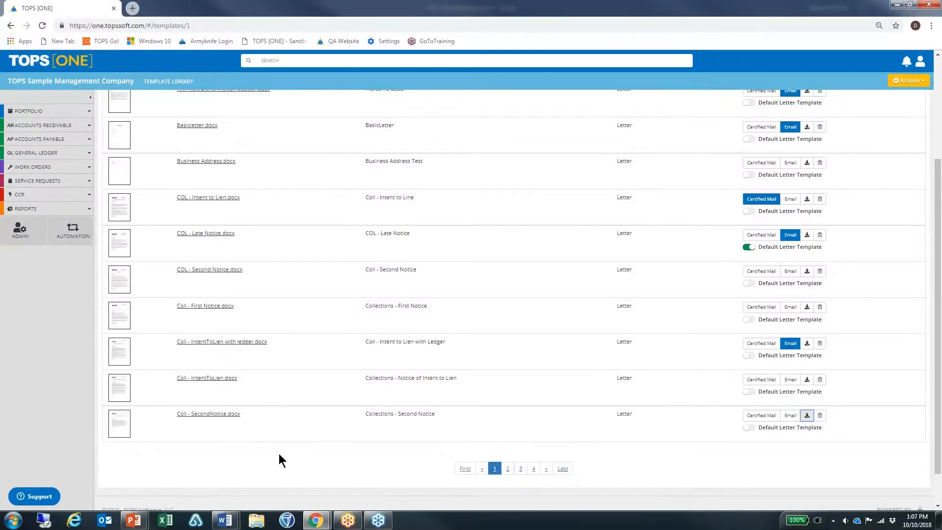
left_click(223, 379)
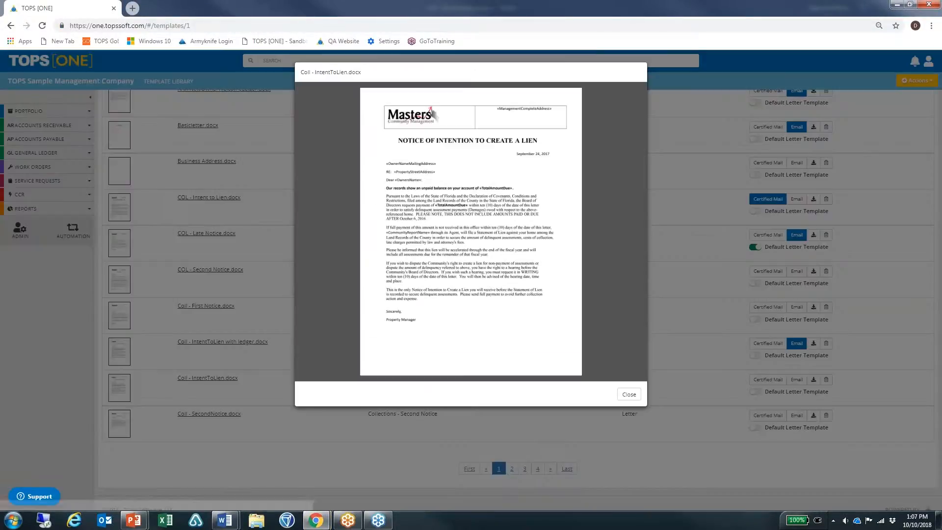
left_click(629, 394)
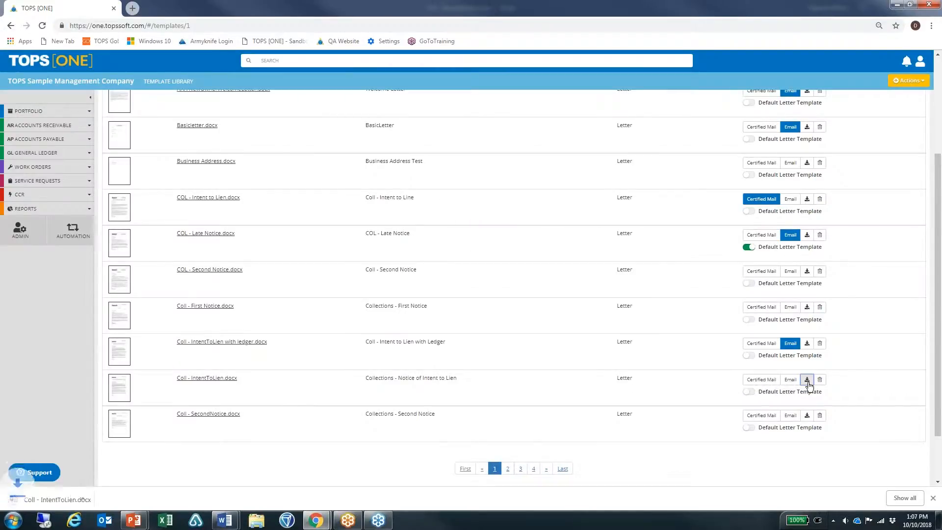
left_click(51, 500)
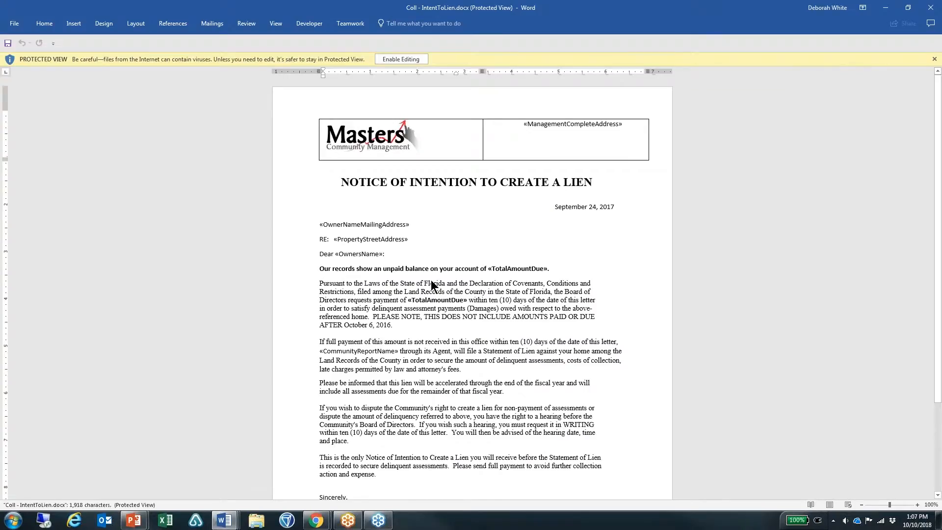
left_click(398, 58)
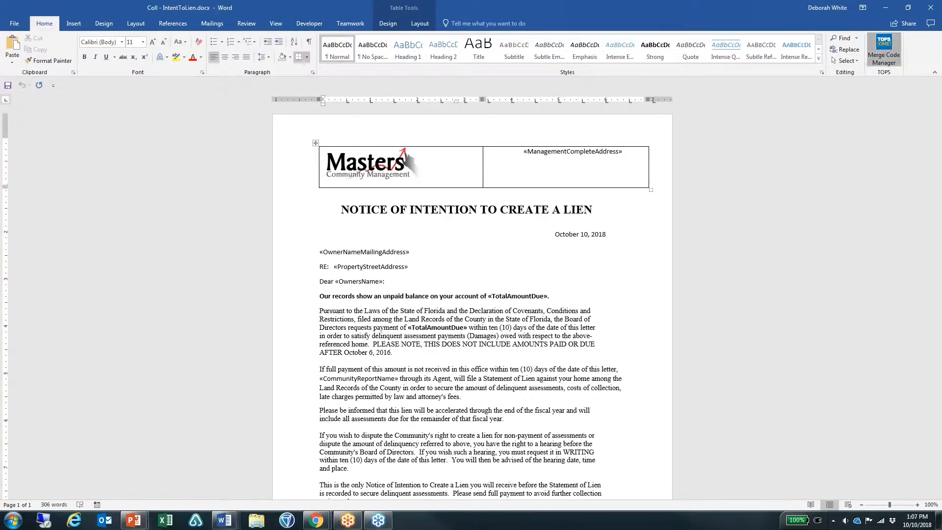
- Open the Merge Code Manager without signing in and review the Owner Activity Codes for the Letter template type
left_click(884, 49)
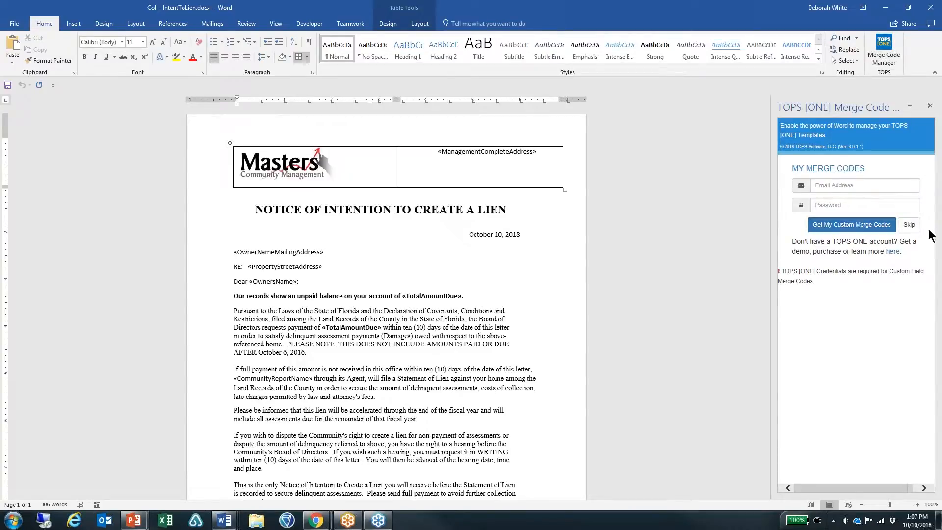
left_click(909, 224)
left_click(907, 205)
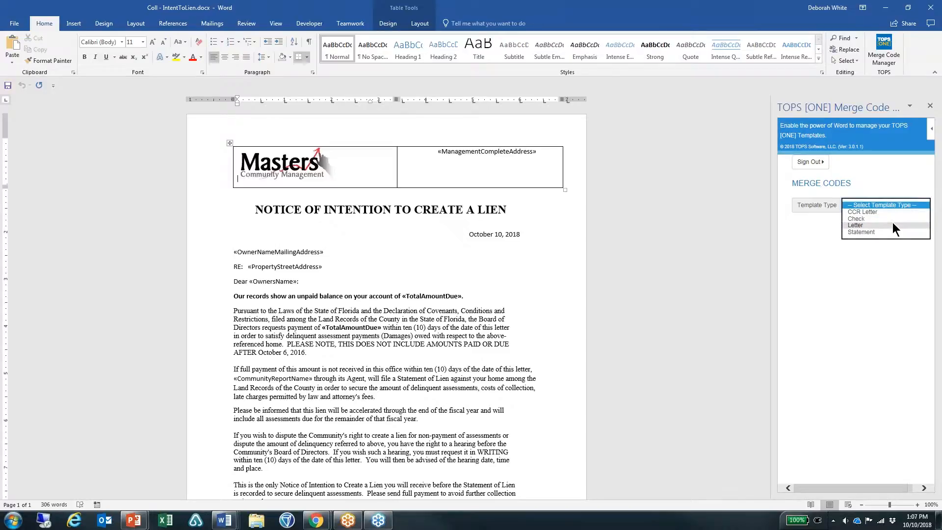
left_click(893, 224)
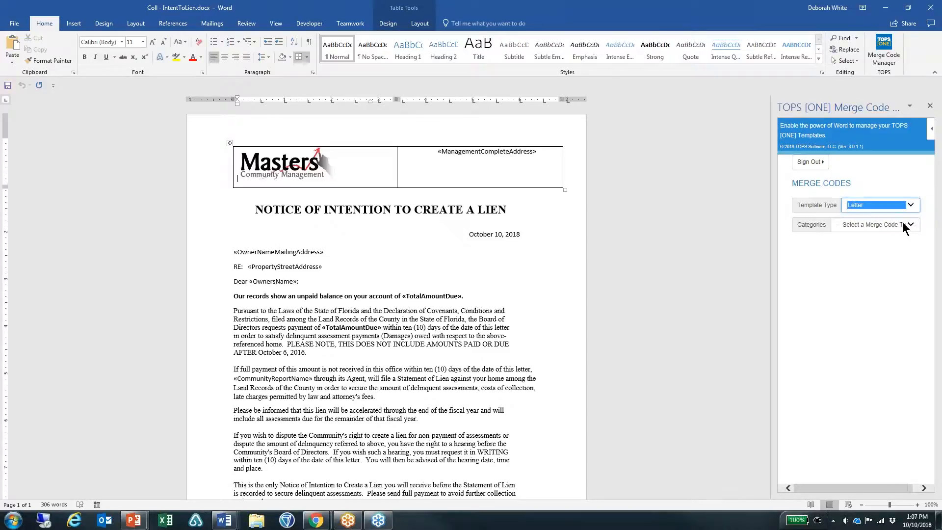
left_click(906, 225)
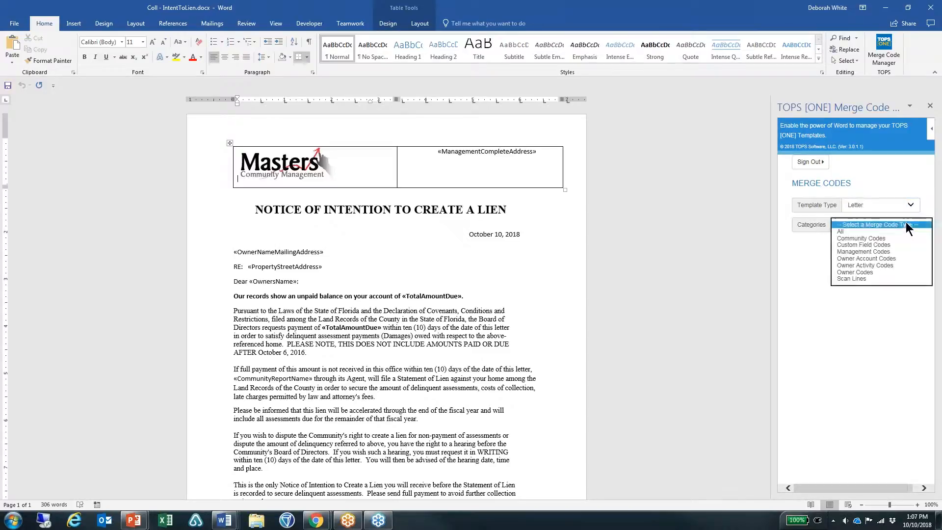
left_click(891, 265)
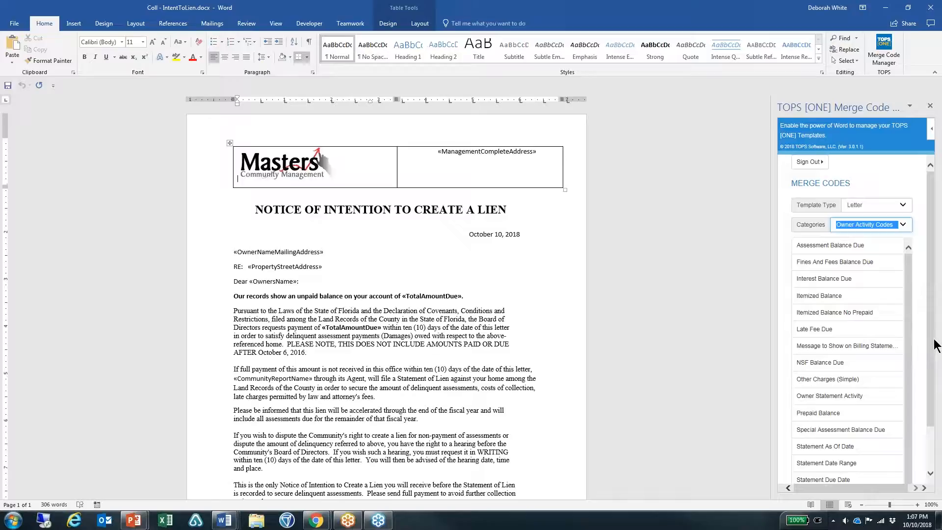
scroll(933, 358, "down", 2)
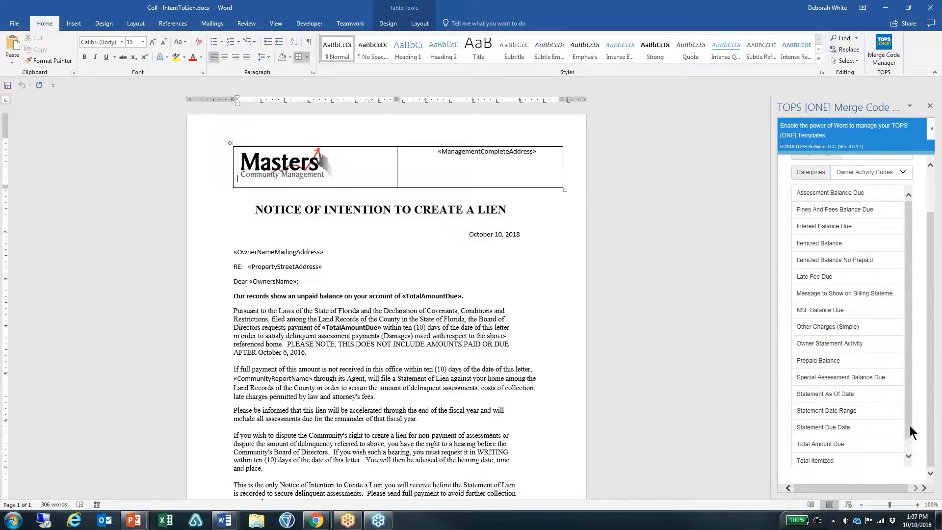
left_click_drag(908, 433, 911, 448)
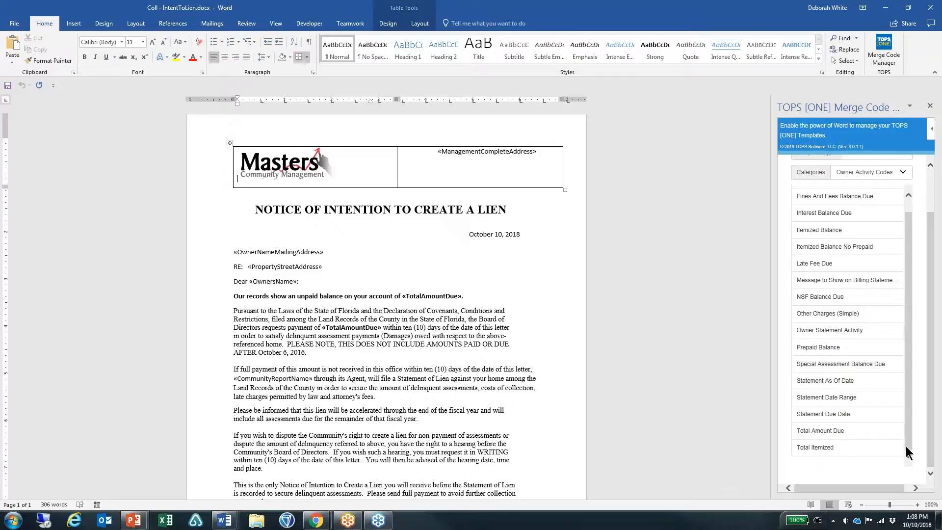
- Select the TotalAmountDue code in the Board of Directors payment sentence and review the balance codes under Owner Activity Codes
mouse_move(335, 334)
left_mouse_down()
mouse_move(312, 331)
mouse_move(323, 328)
left_mouse_up()
left_click(325, 329)
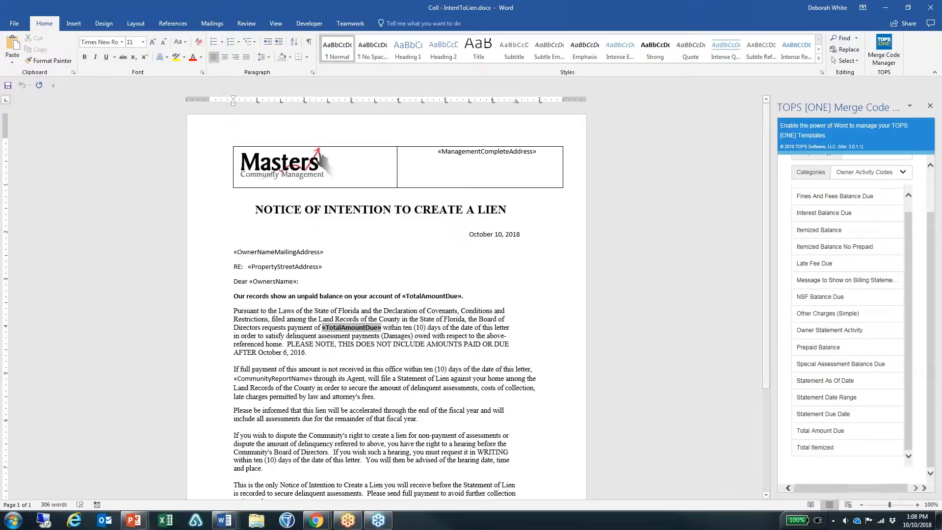
left_click_drag(906, 411, 910, 393)
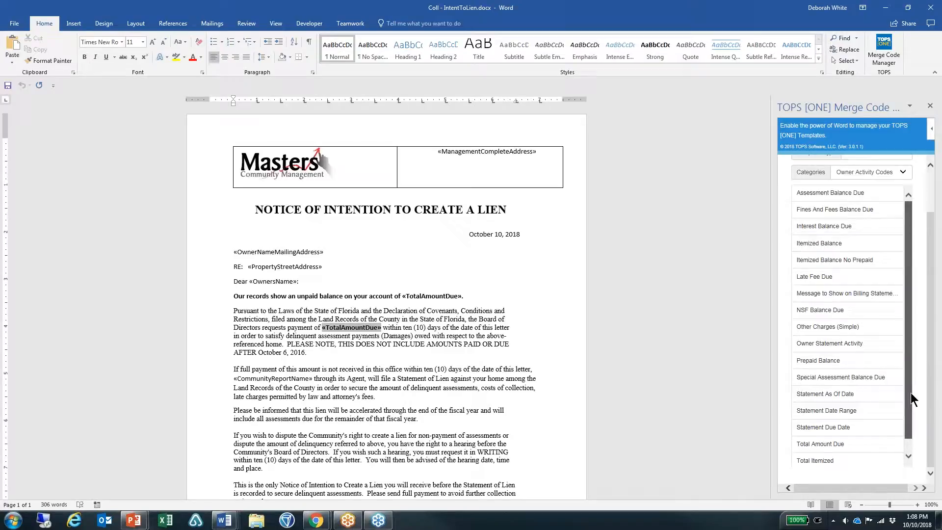
scroll(887, 354, "down", 1)
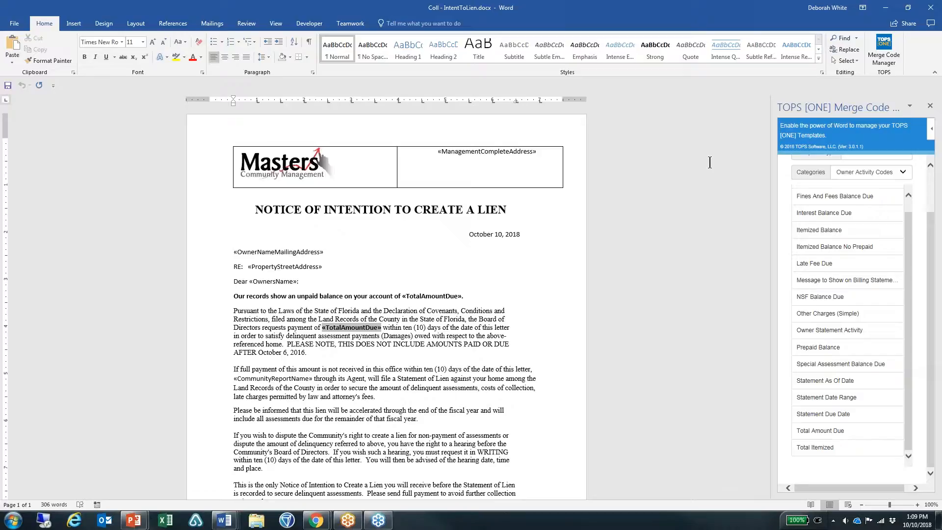
- Close Coll - IntentToLien.docx without saving its changes and close Coll - SecondNotice.docx
left_click(930, 7)
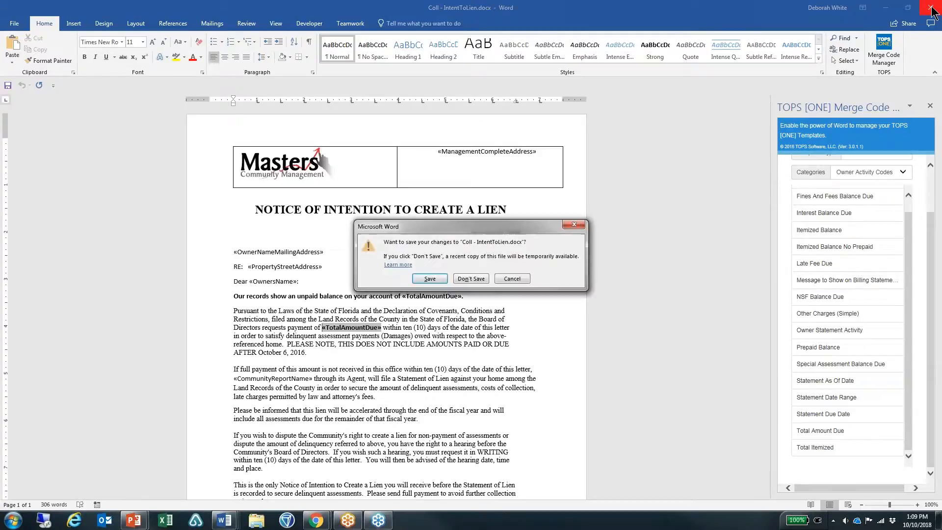
left_click(471, 278)
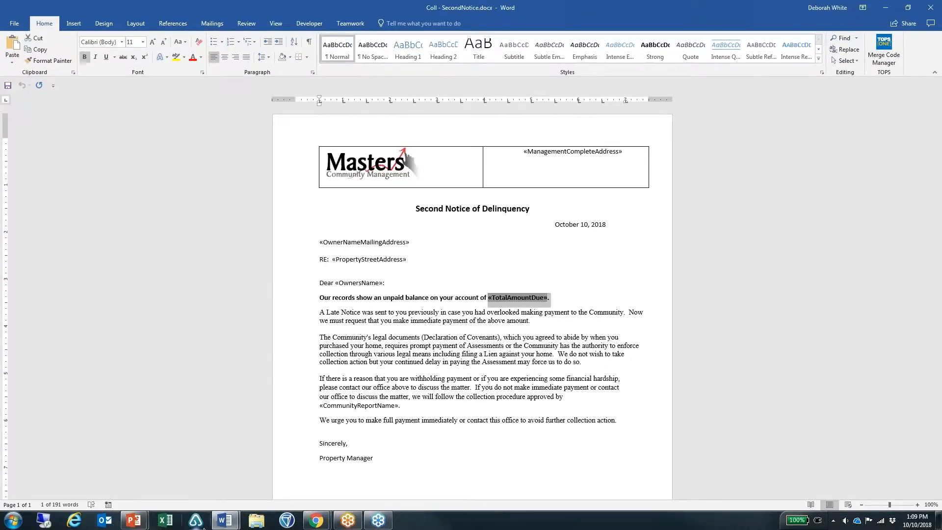
left_click(931, 7)
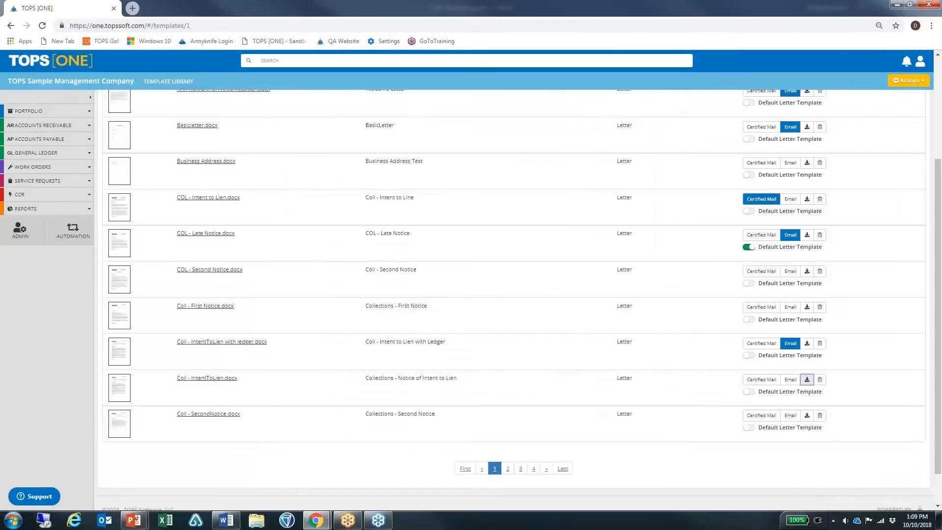
- Allow the Coll - First Notice.docx template in the template library to be sent via email
scroll(513, 299, "up", 1)
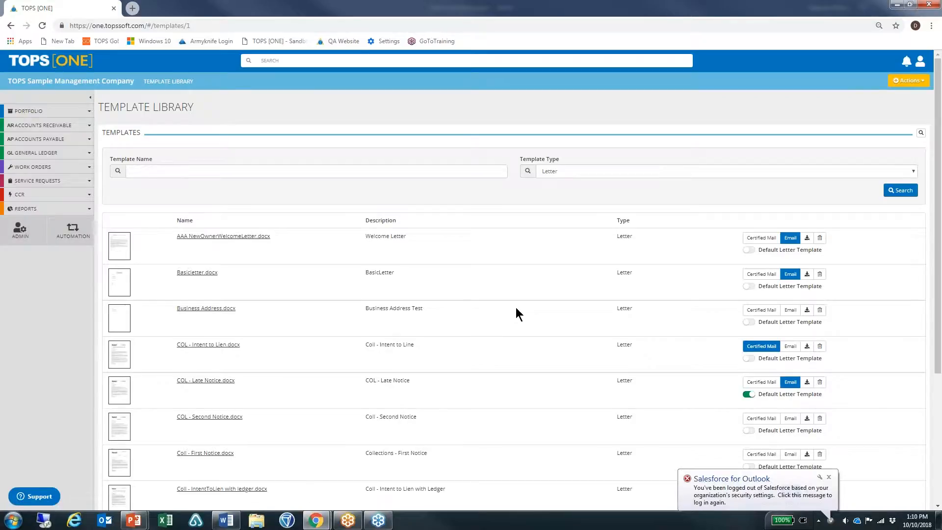
scroll(517, 308, "down", 1)
scroll(516, 307, "down", 2)
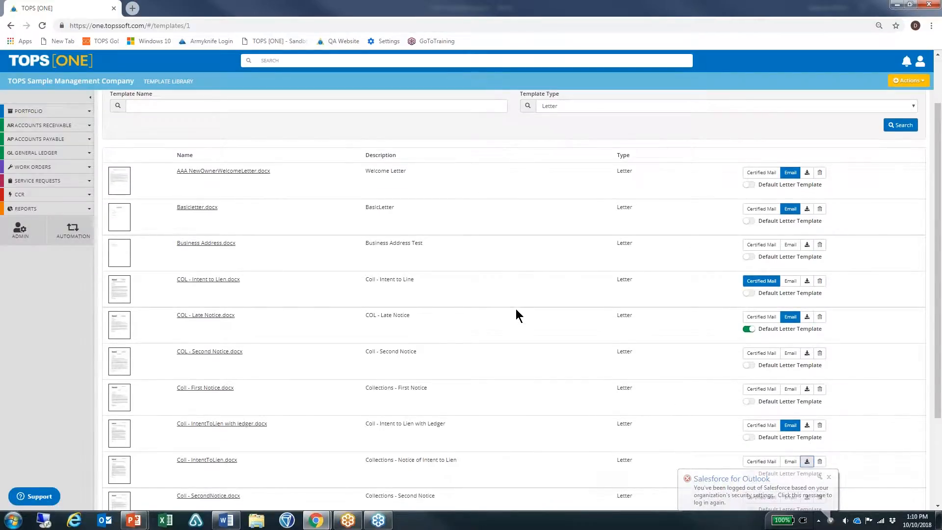
scroll(509, 326, "down", 1)
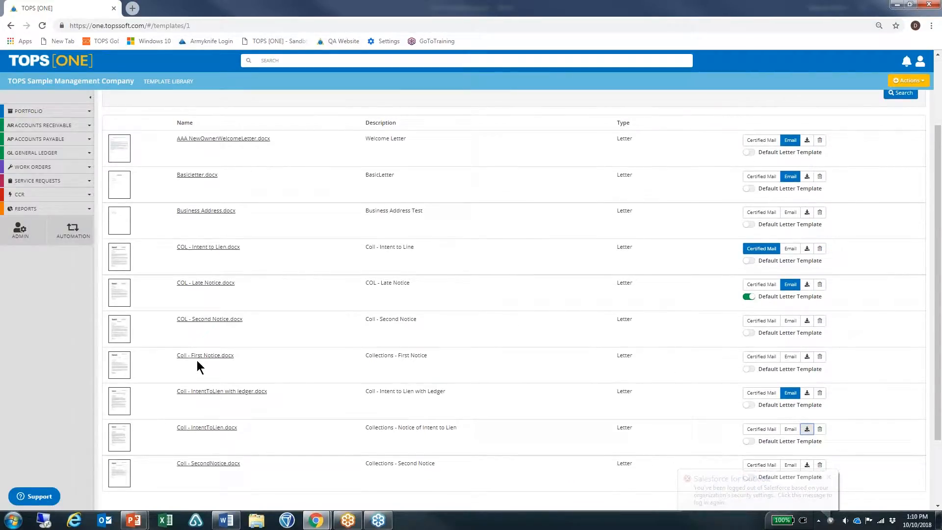
left_click(790, 359)
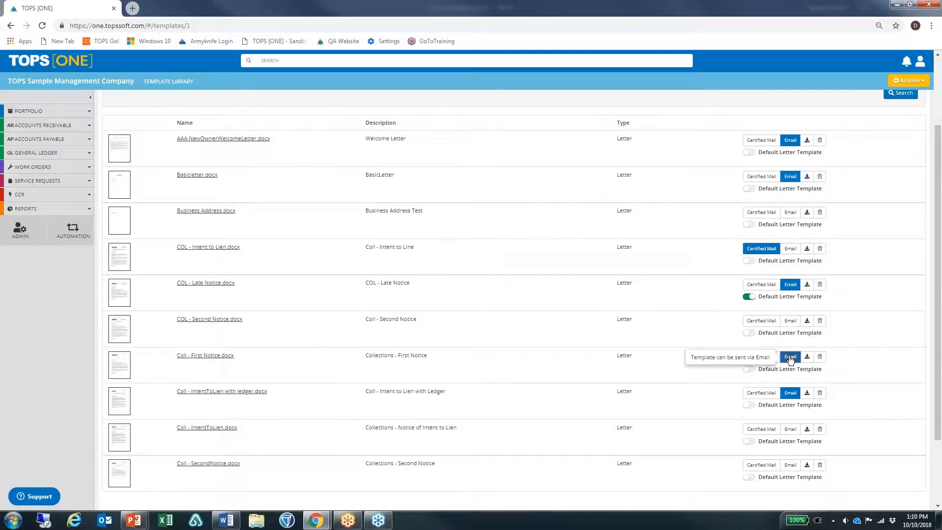
- Open the ZZZZ - Sample Community profile from the portfolio's communities
left_click(71, 113)
left_click(57, 128)
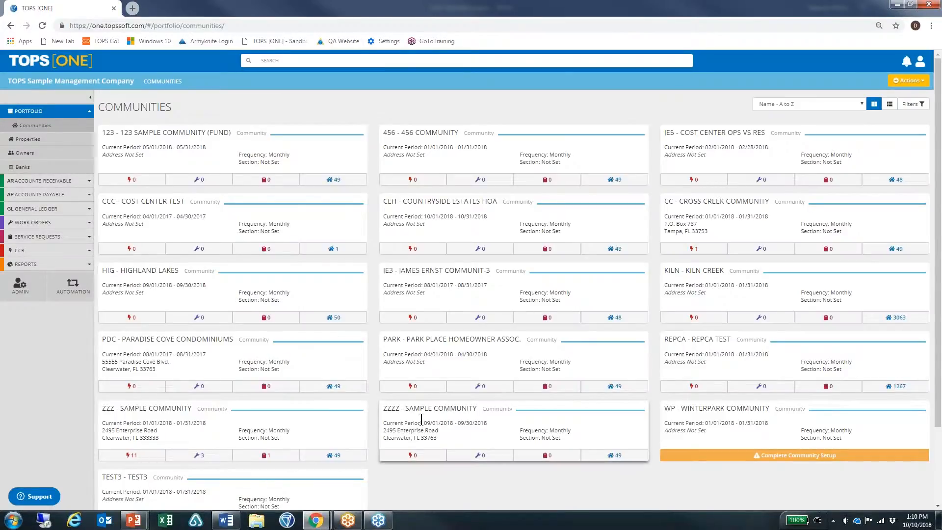
left_click(421, 419)
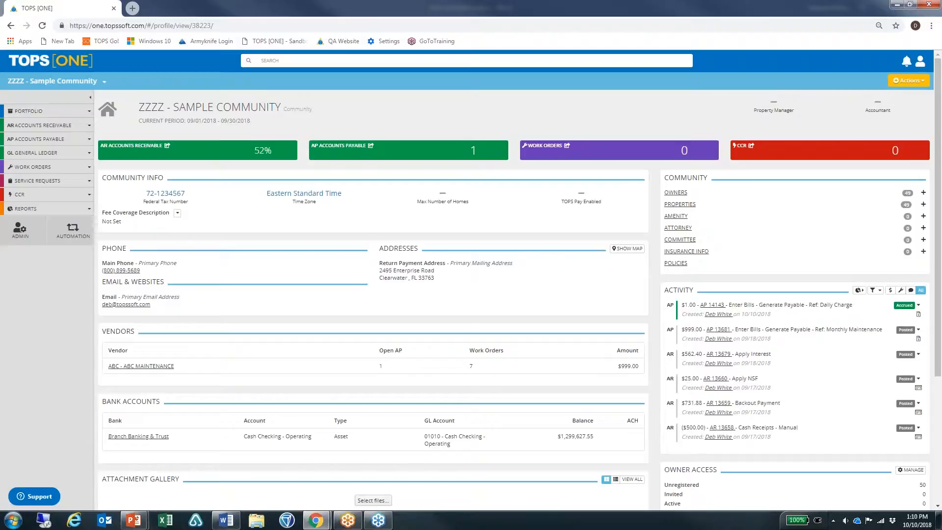
double_click(289, 111)
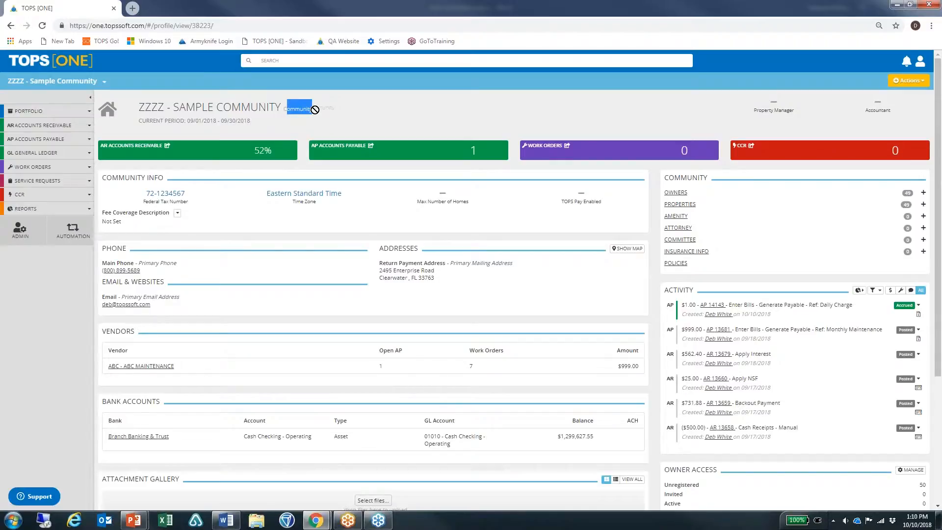
- Open the community's codes from its related links and edit the Collection Action code 03 - Admin. Fees
scroll(555, 101, "down", 2)
scroll(550, 105, "down", 5)
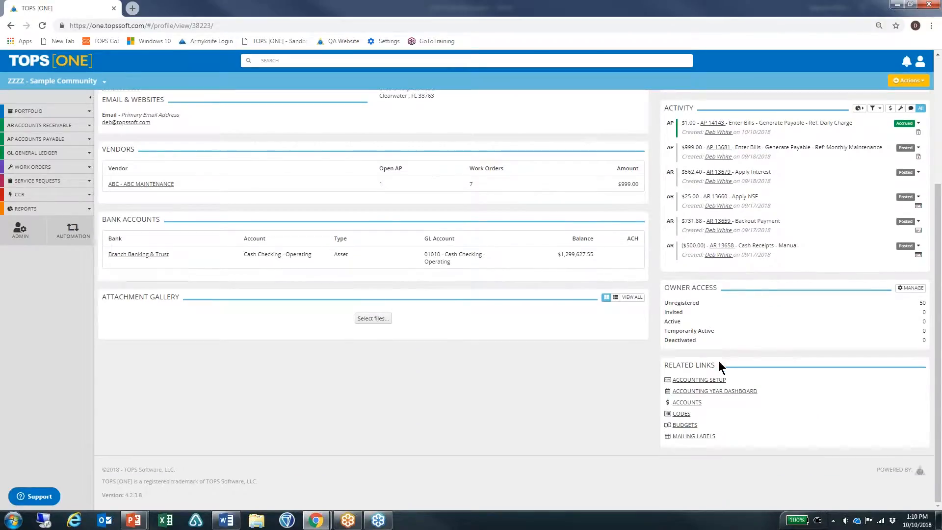
left_click_drag(689, 366, 663, 365)
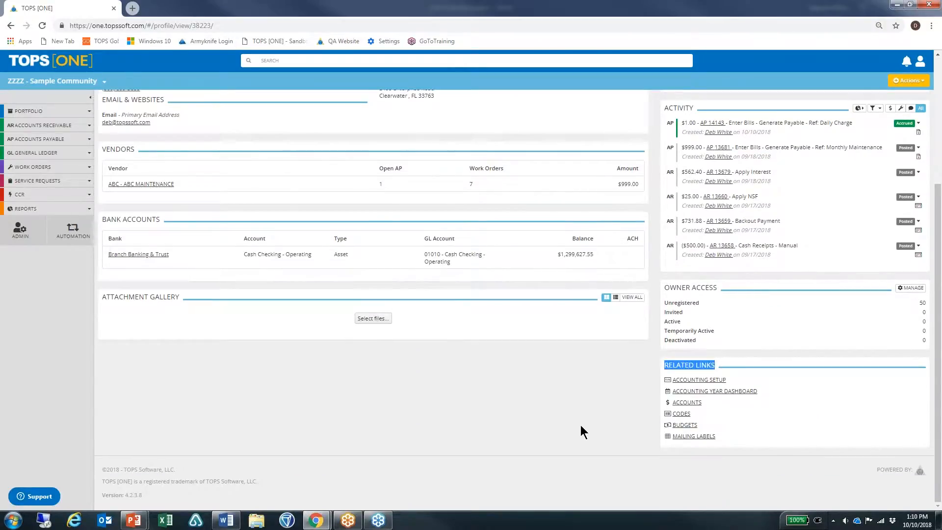
left_click(683, 415)
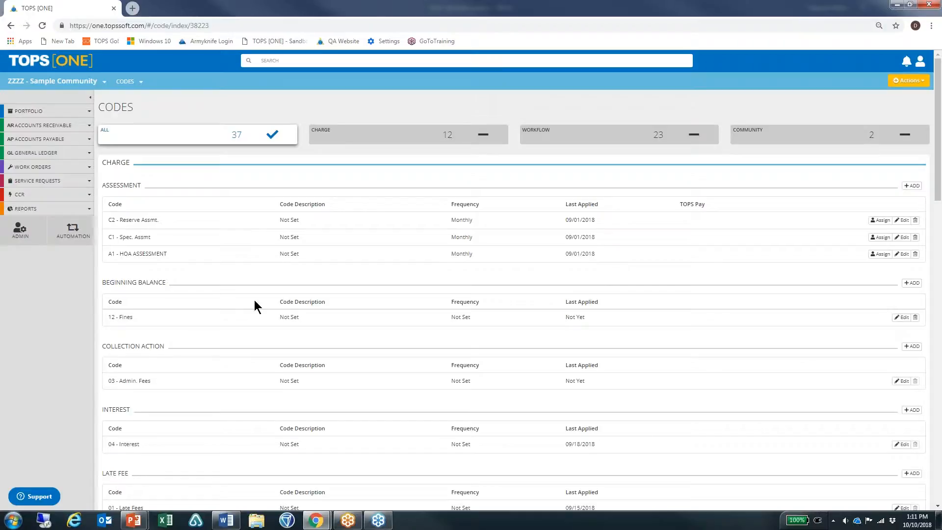
left_click_drag(169, 350, 103, 349)
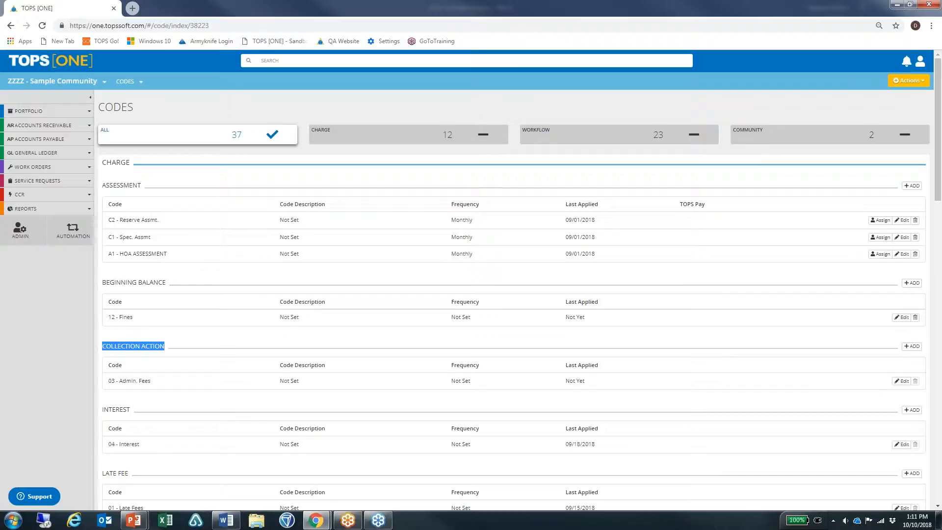
left_click(902, 381)
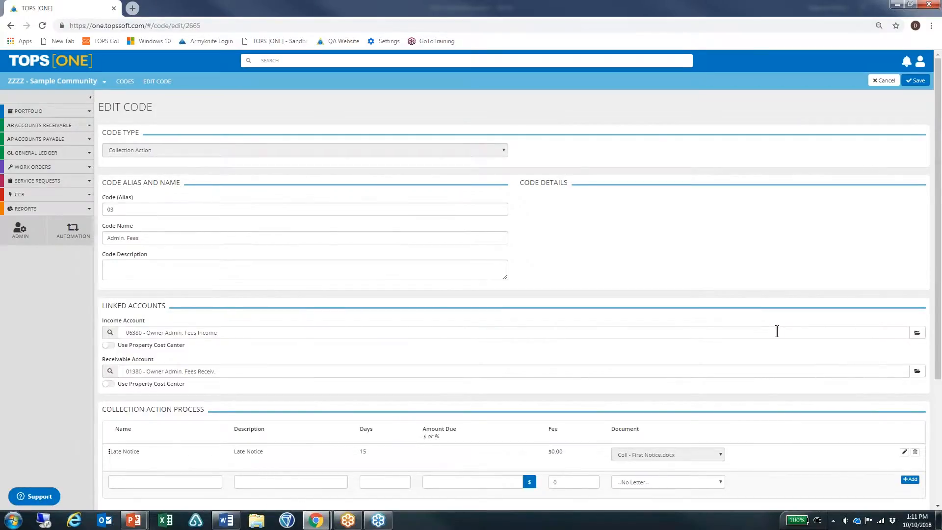
- Review the collection action code's alias, code name, and linked income and receivable accounts
double_click(103, 211)
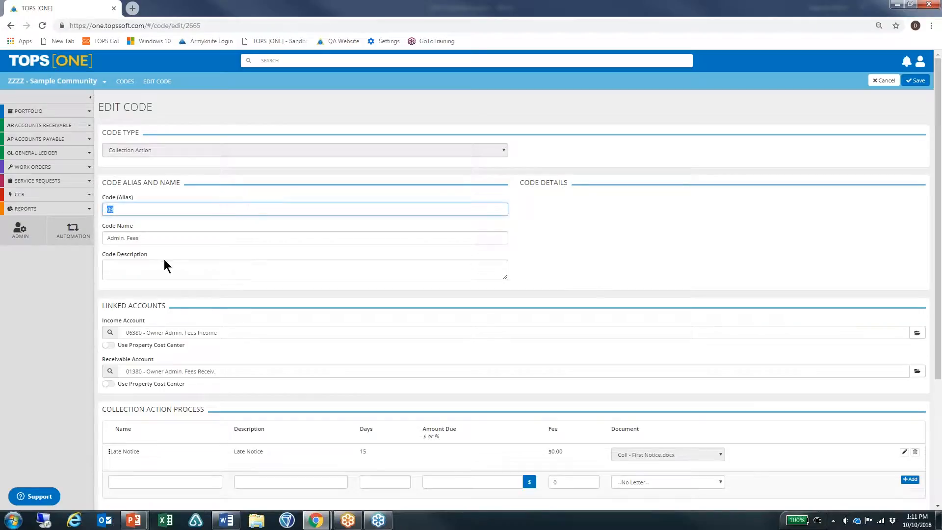
left_click(155, 238)
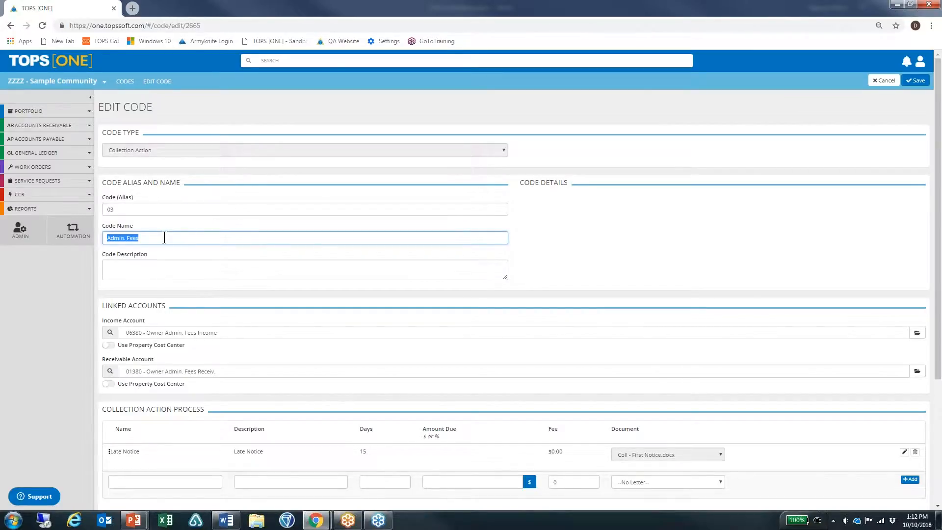
left_click(112, 210)
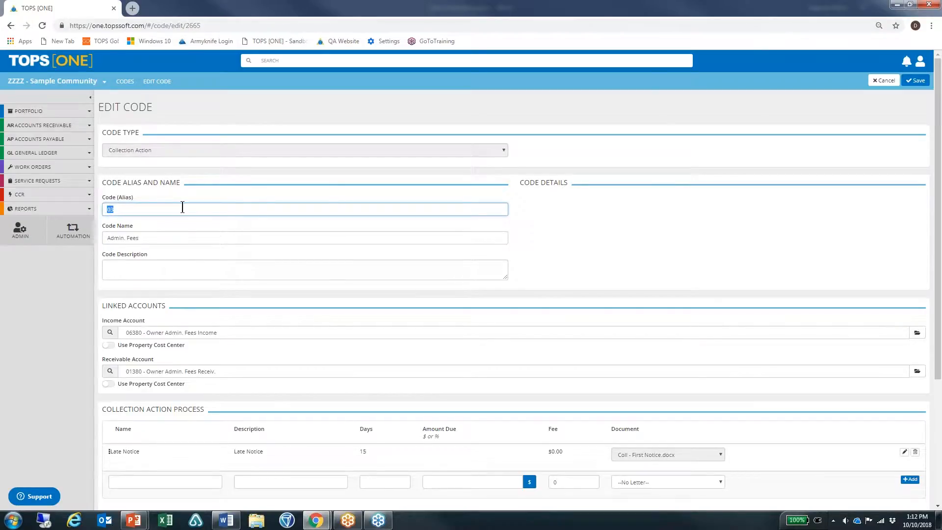
left_click(151, 239)
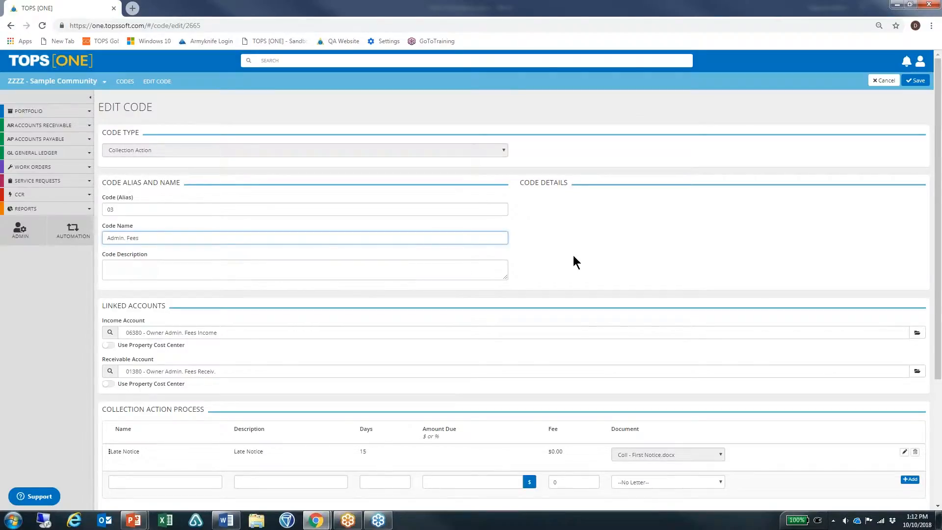
scroll(573, 256, "down", 2)
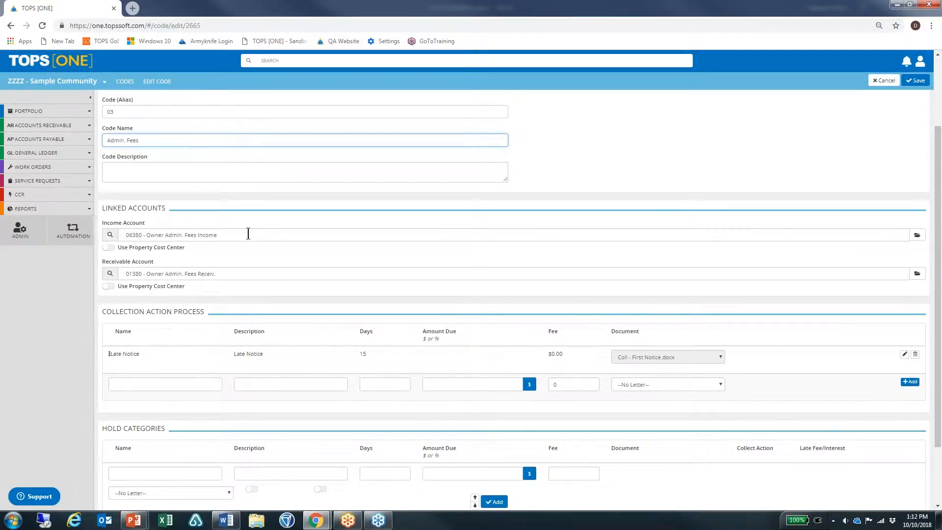
left_click(253, 237)
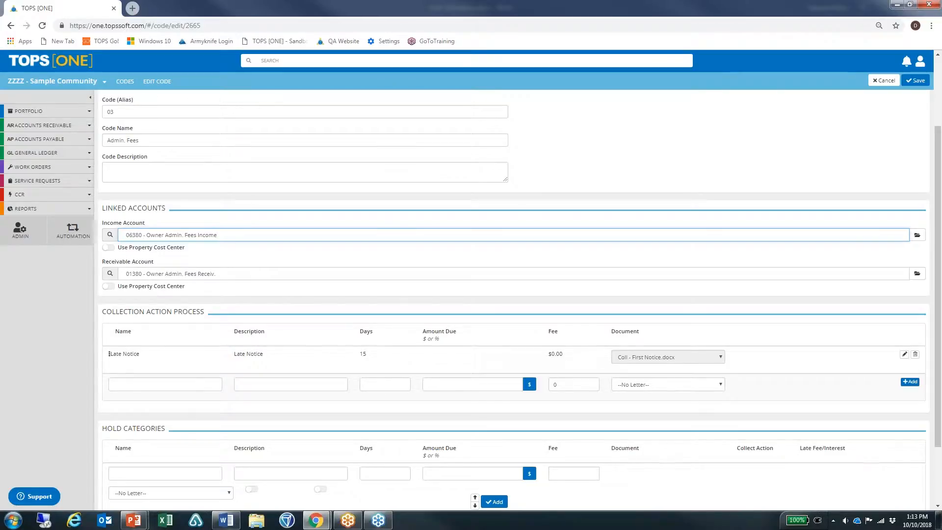
left_click(238, 275)
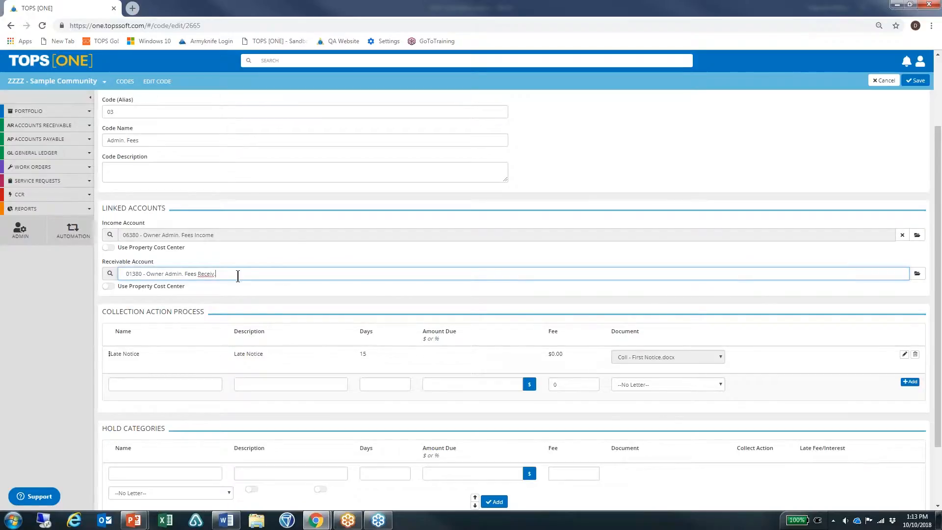
- Examine the Collection Action Process and Hold Categories sections of the code
scroll(481, 251, "down", 3)
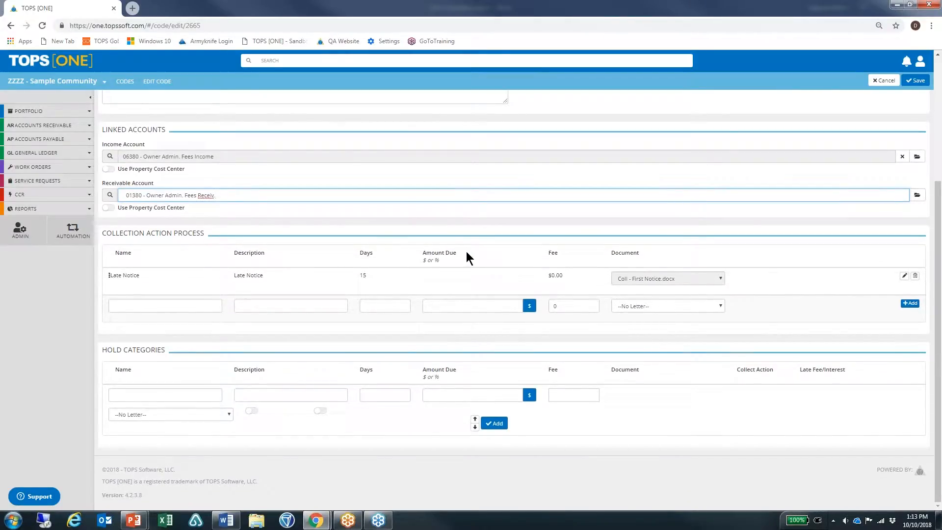
left_click_drag(208, 235, 98, 237)
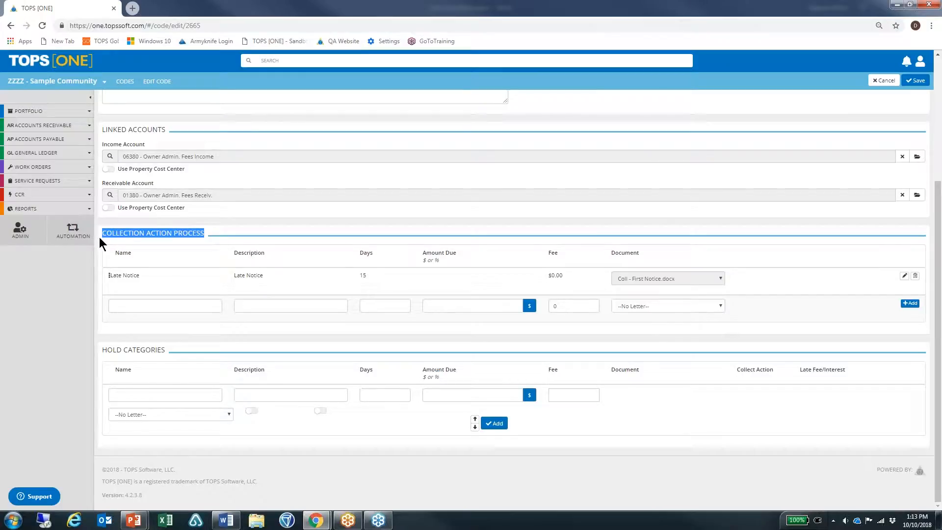
left_click_drag(167, 353, 103, 353)
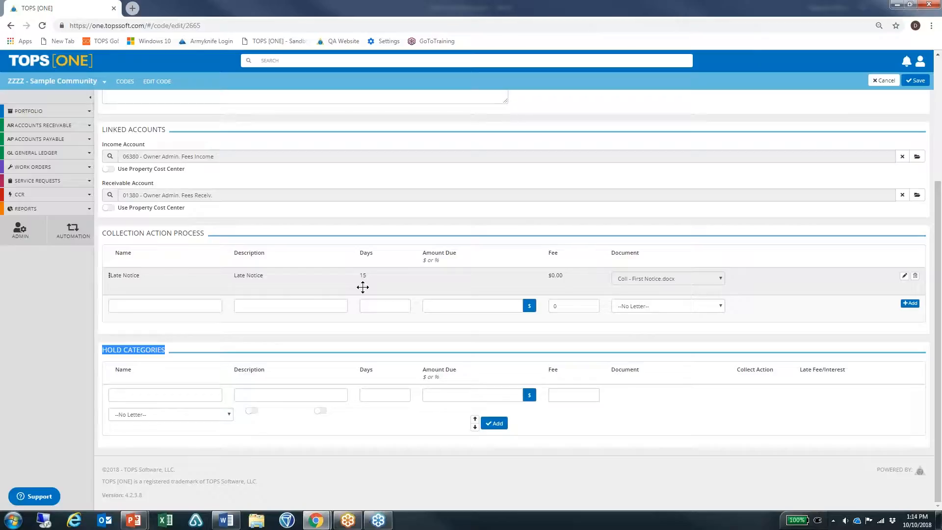
- Edit the Late Notice collection action, setting its amount due to 1.00 percent and its document to Coll - First Notice.docx
left_click(905, 276)
left_click(469, 278)
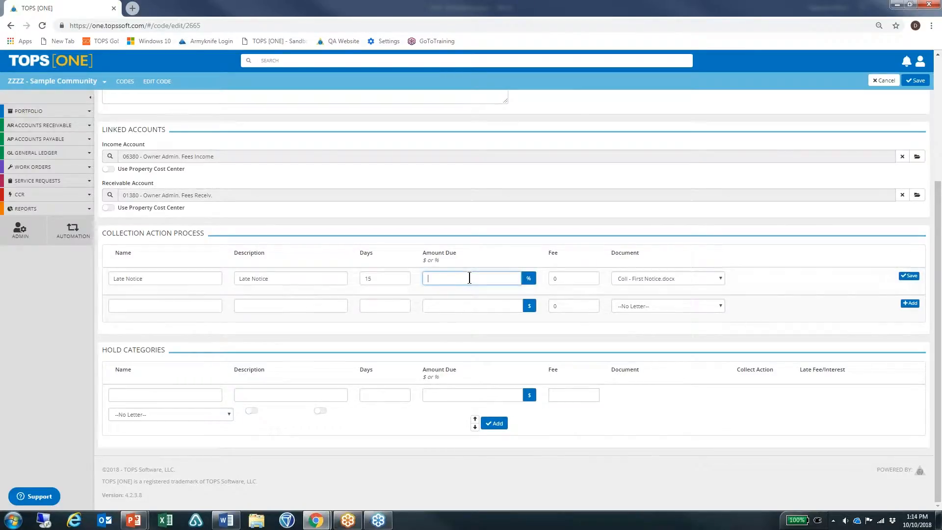
type("1.00")
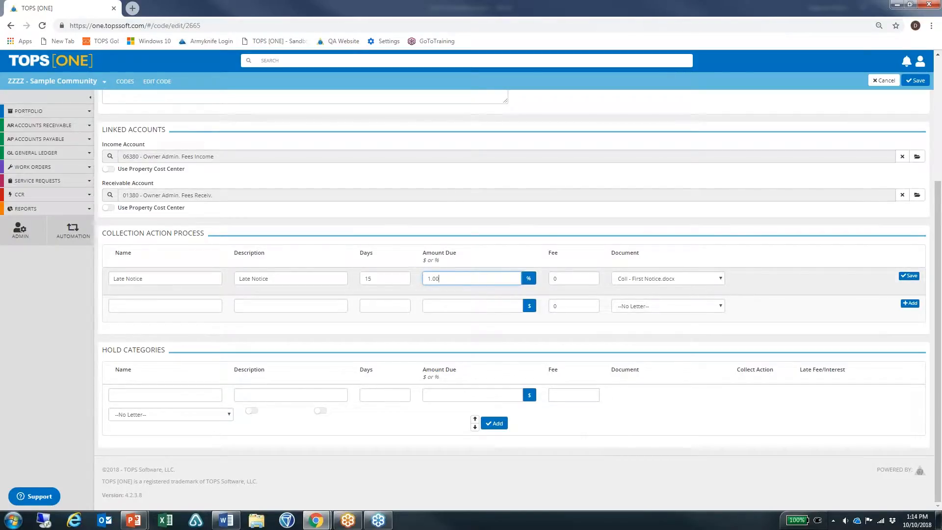
left_click(720, 279)
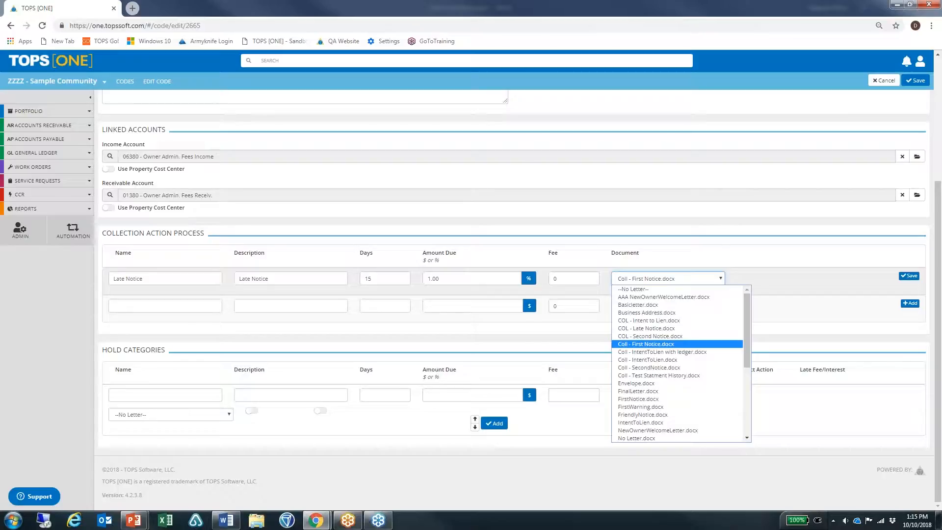
left_click(696, 345)
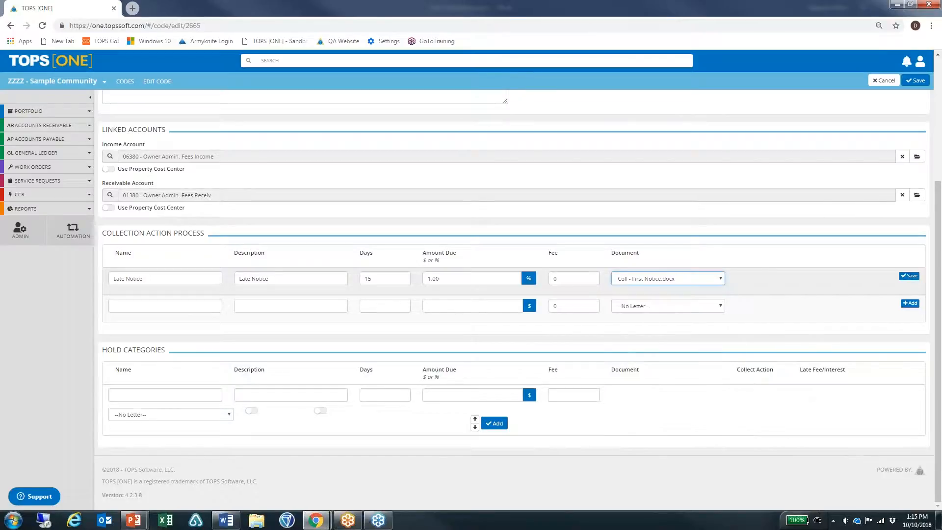
- Start a Second Notice collection action row below Late Notice, described as 30-day Second Notice, with 45 days
left_click(910, 304)
left_click(148, 332)
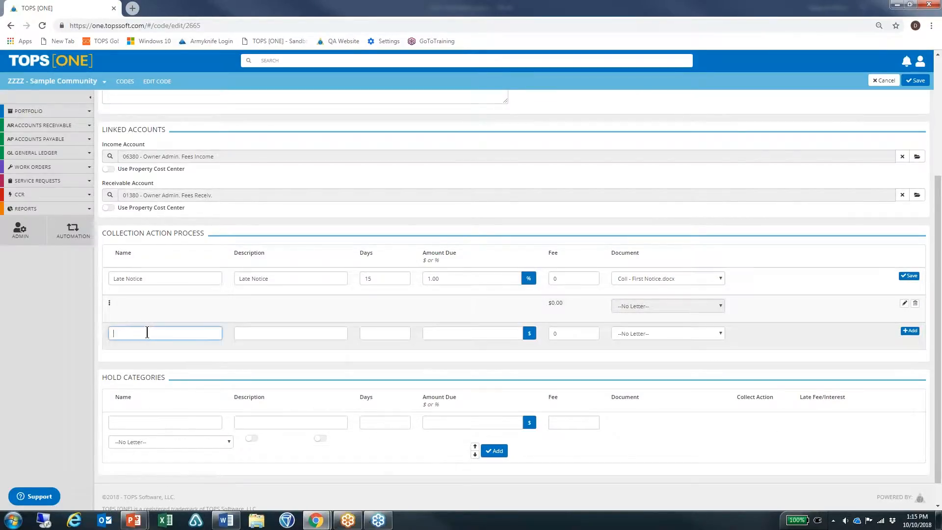
left_click(905, 303)
left_click(184, 306)
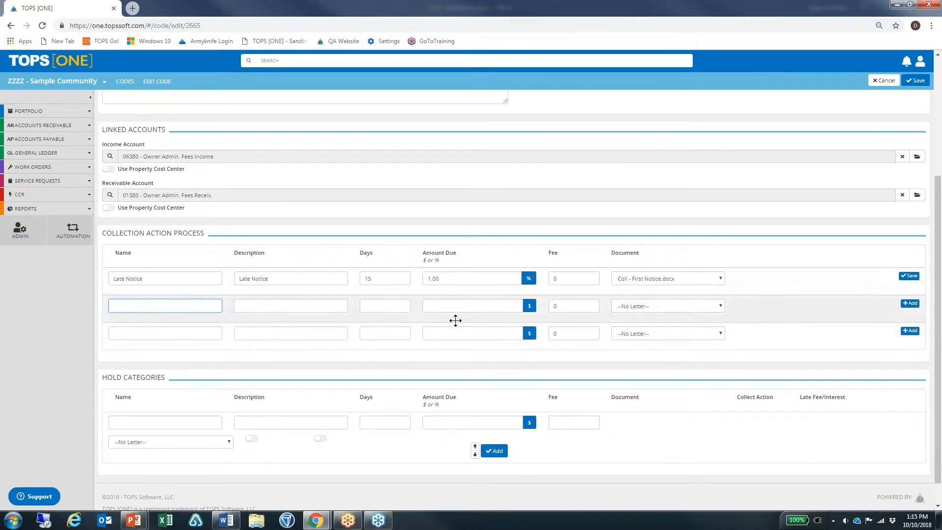
type("Second Notice")
key("Tab")
type("30")
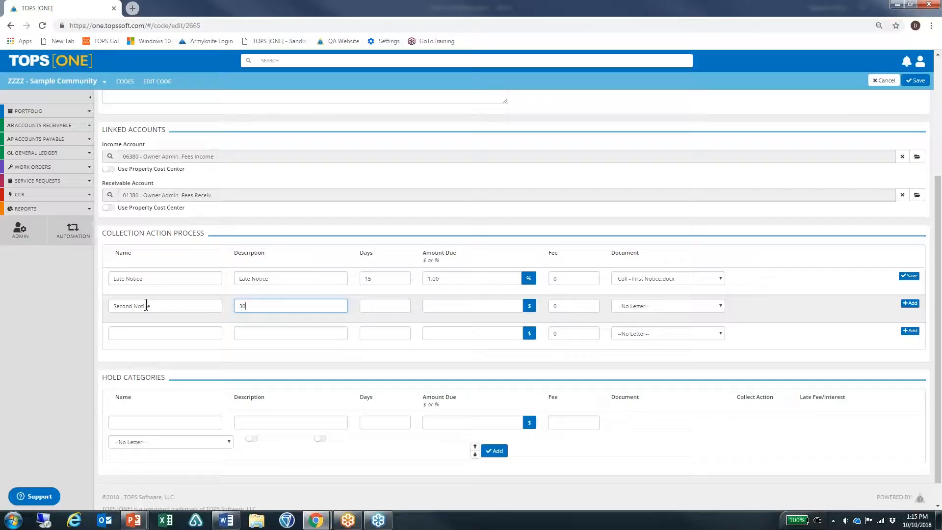
type("-day Second Notice")
key("Tab")
type("45")
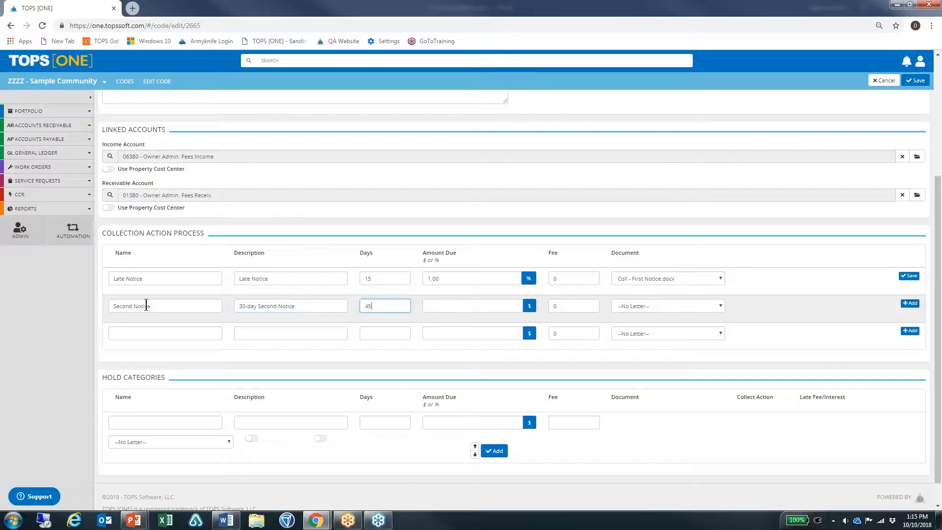
- Set the Second Notice amount due to $1.00 and its document to COL - Second Notice.docx, and save the pending collection action rows
left_click(453, 308)
type("1.00")
left_click(530, 307)
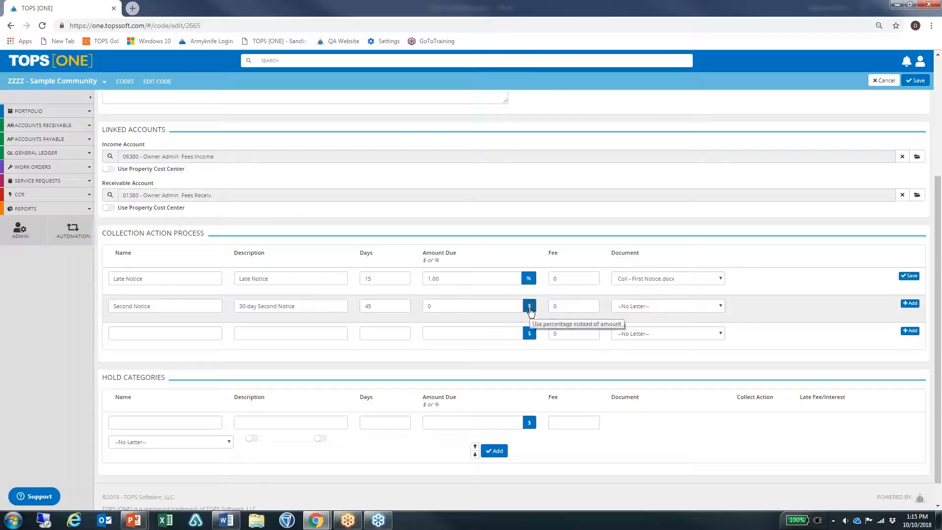
left_click(452, 305)
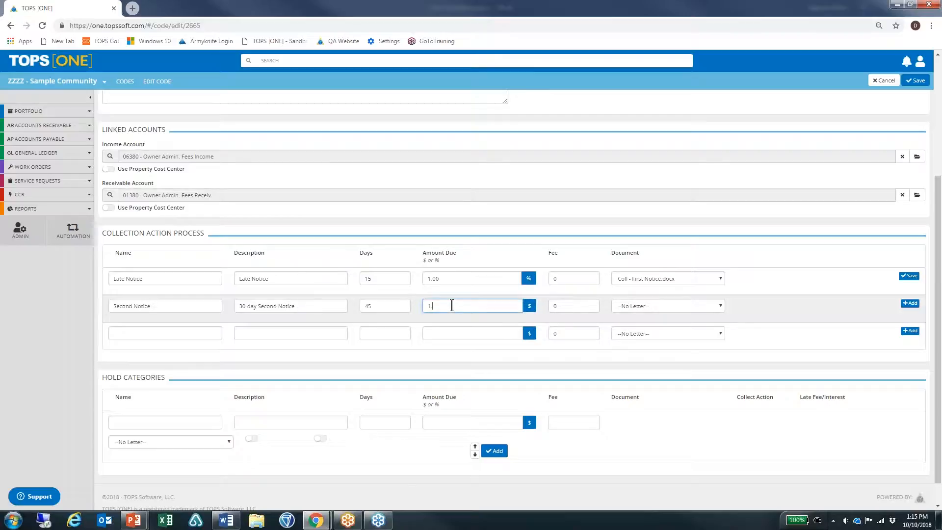
type("1")
key("Tab")
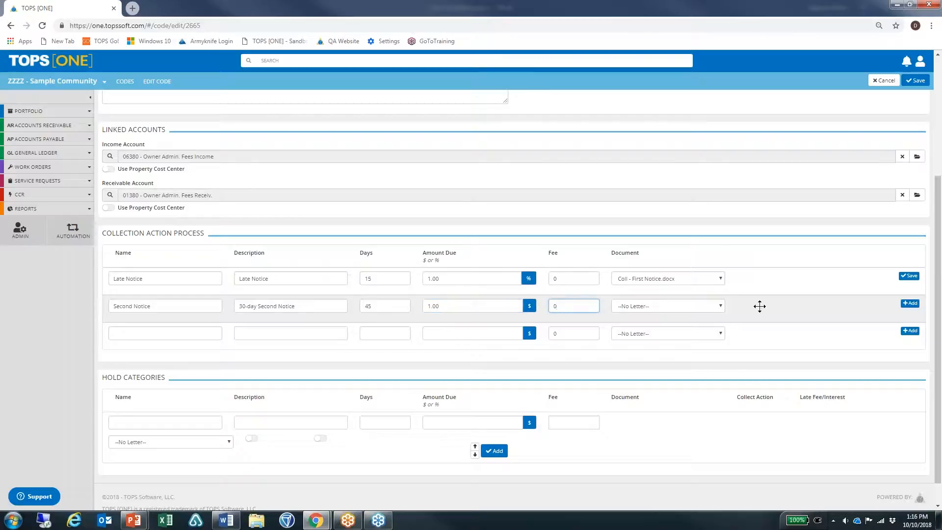
left_click(720, 306)
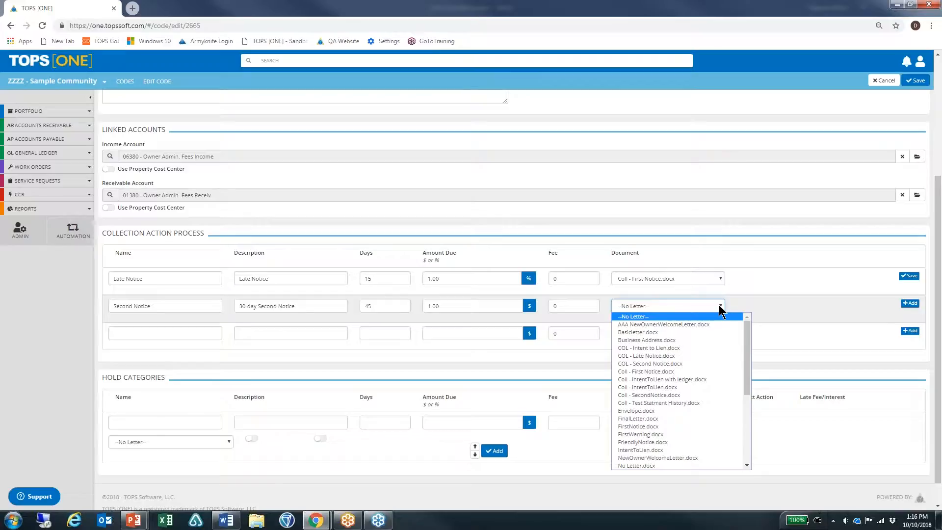
left_click(689, 363)
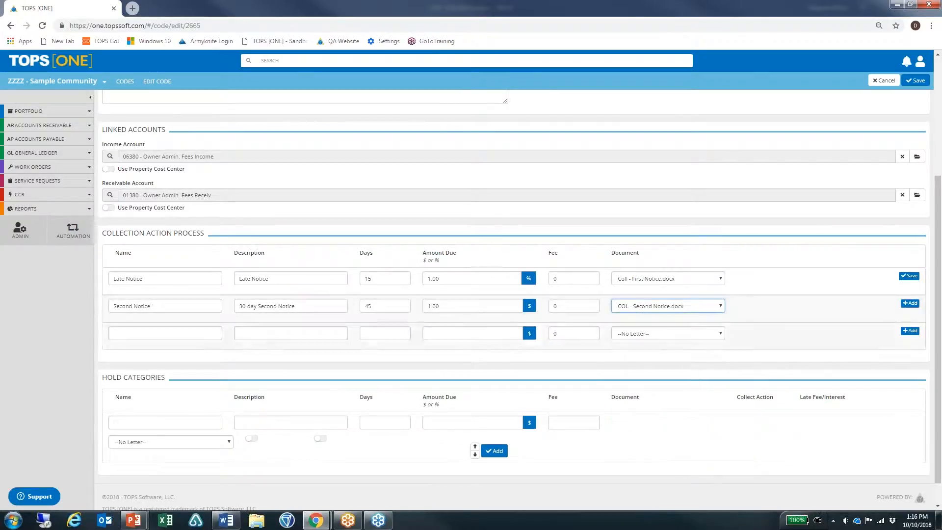
left_click(912, 306)
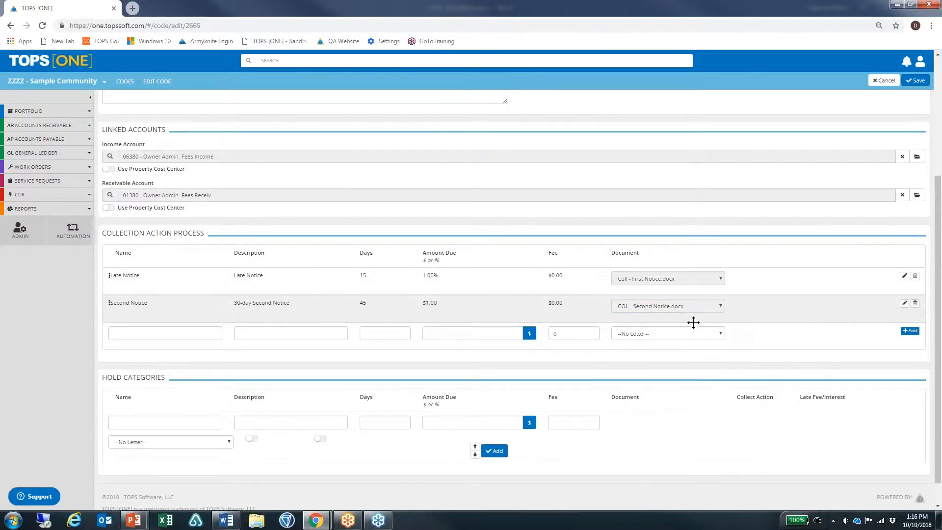
- Start a third collection action named Final Notice, described as 45 day-Intent to Line, with 75 days
left_click(157, 334)
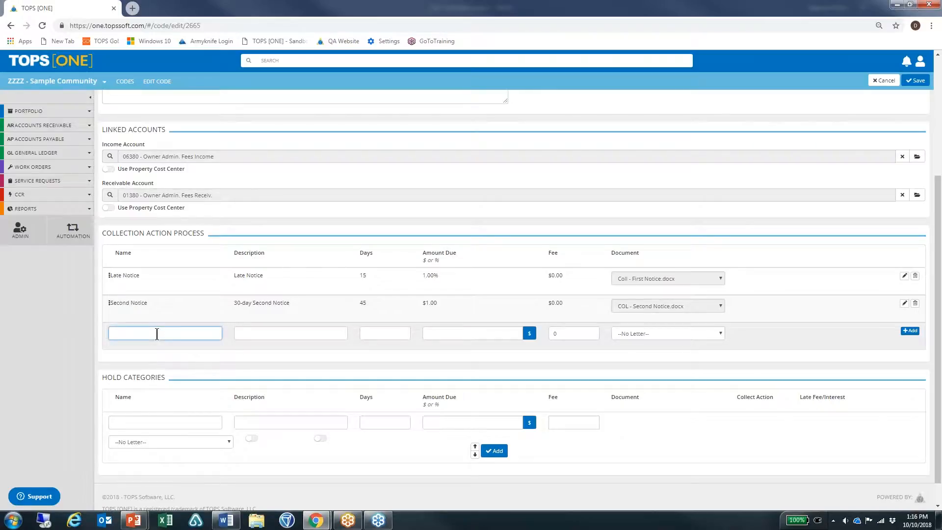
type("Final Notice")
key("Tab")
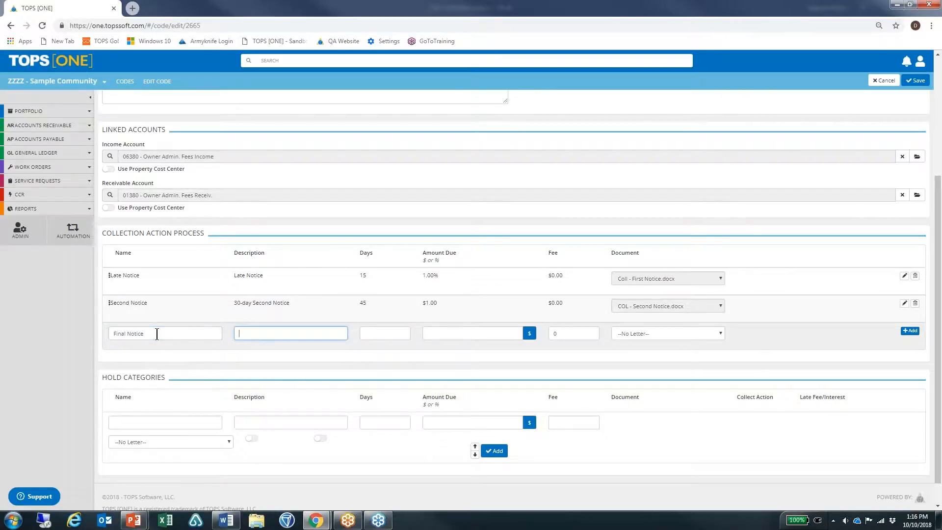
type("45 day-Intent to Line")
key("Tab")
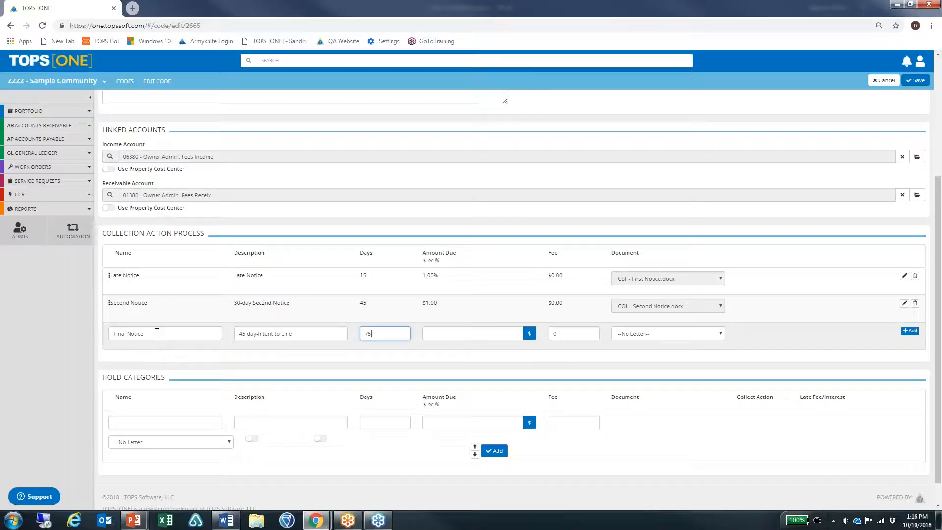
key("Tab")
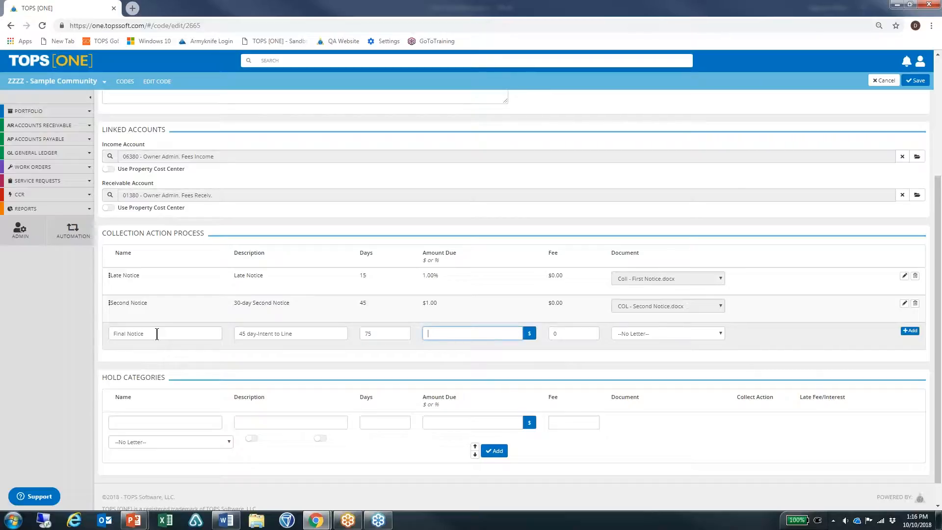
- Set the Final Notice amount due to $25.00, fee to 35.00 and document to Coll - IntentToLien.docx, and add the row
type("25.00")
left_click(571, 334)
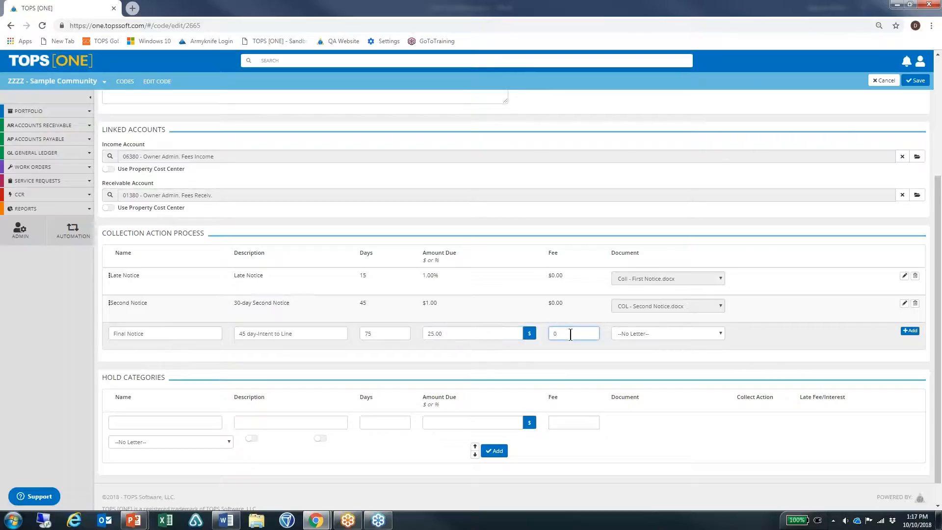
key("BackSpace")
type("35.00")
left_click(719, 335)
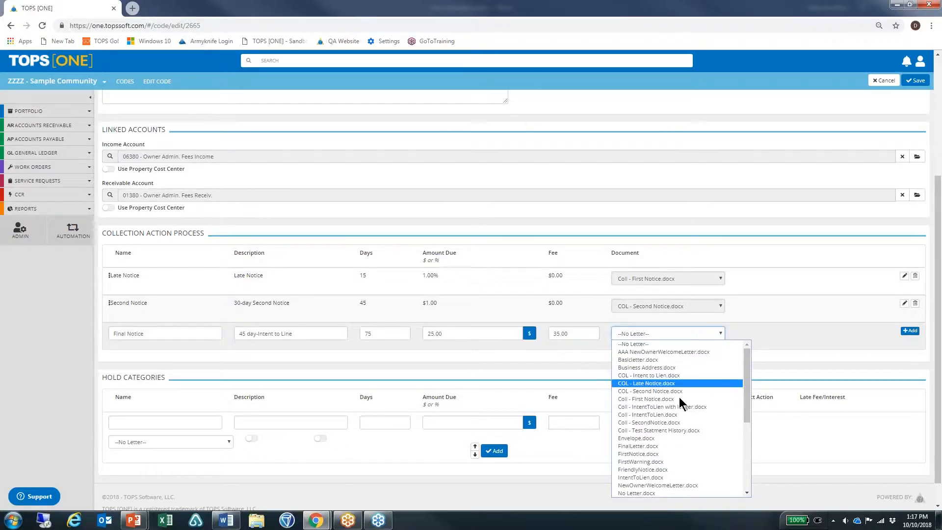
left_click(679, 415)
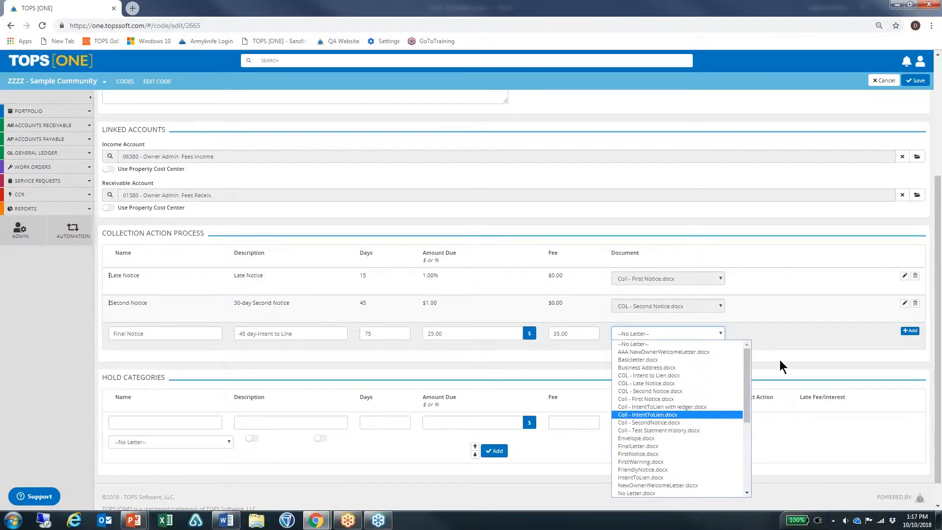
left_click(910, 331)
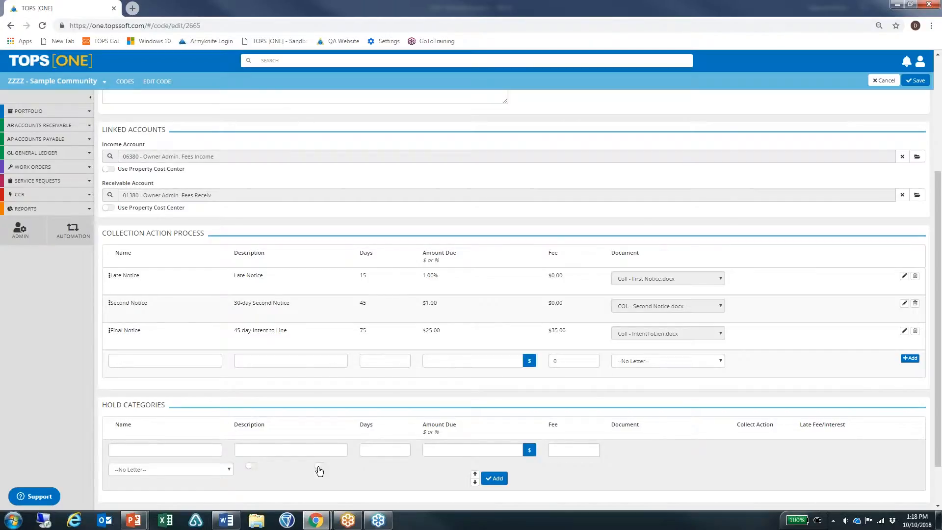
- Add a TO ATTORNEY hold category described as Sent to Attorney, with 76 days, a blank amount due and no letter
left_click(135, 451)
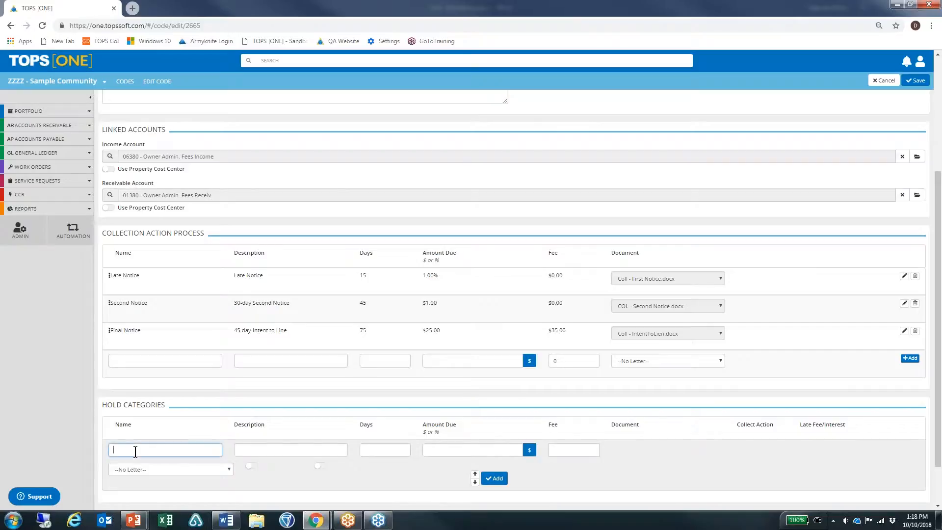
type("TO ATTORNEY")
key("Tab")
type("Sent to Attorney")
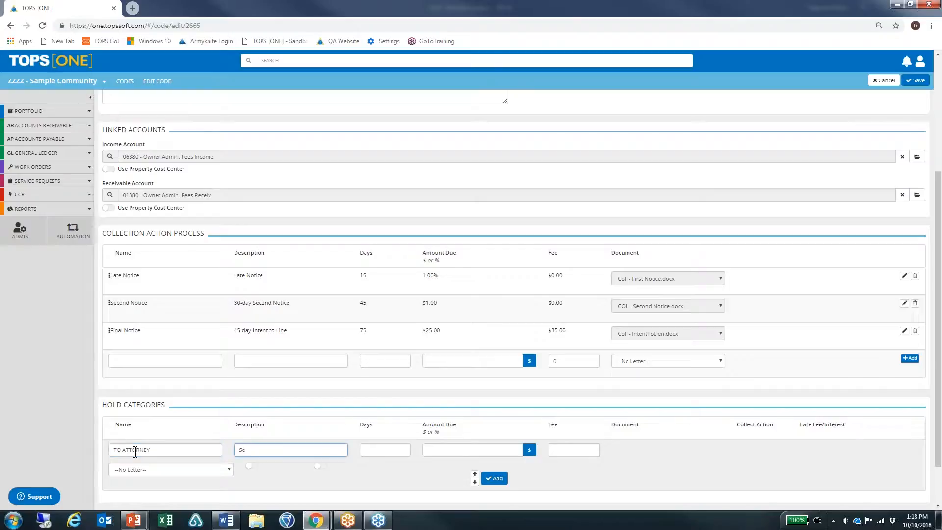
key("Tab")
type("7")
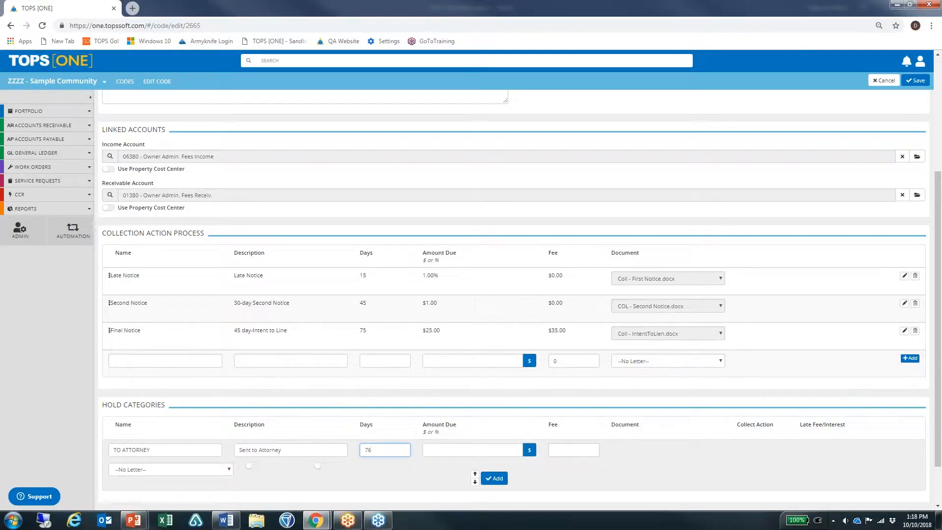
left_click(443, 451)
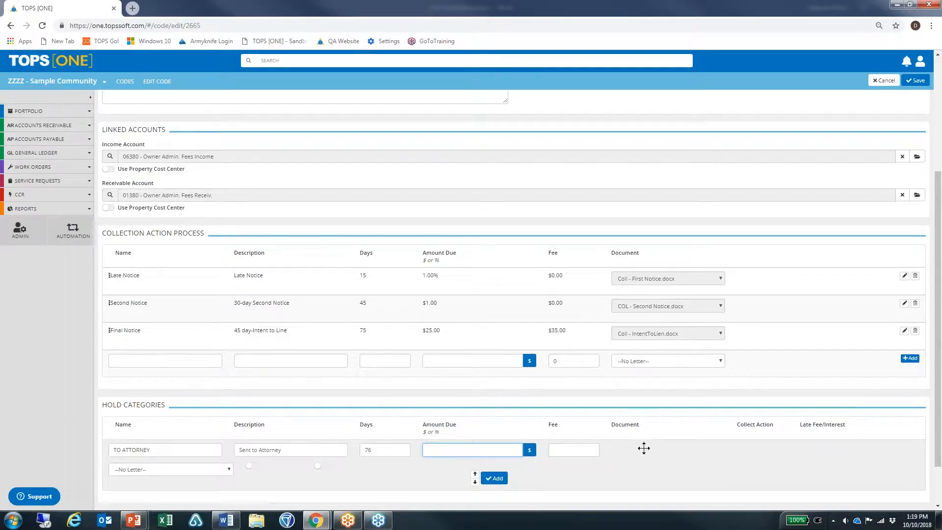
left_click(228, 472)
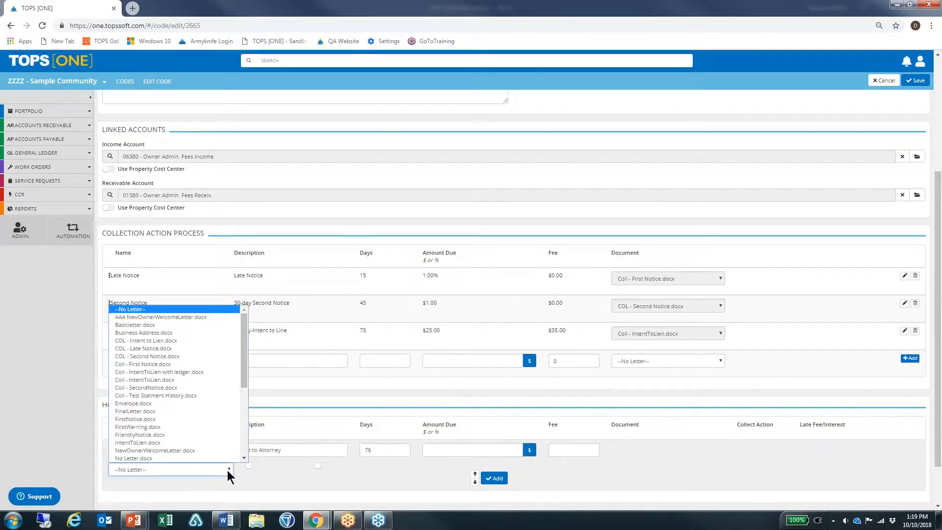
left_click(172, 310)
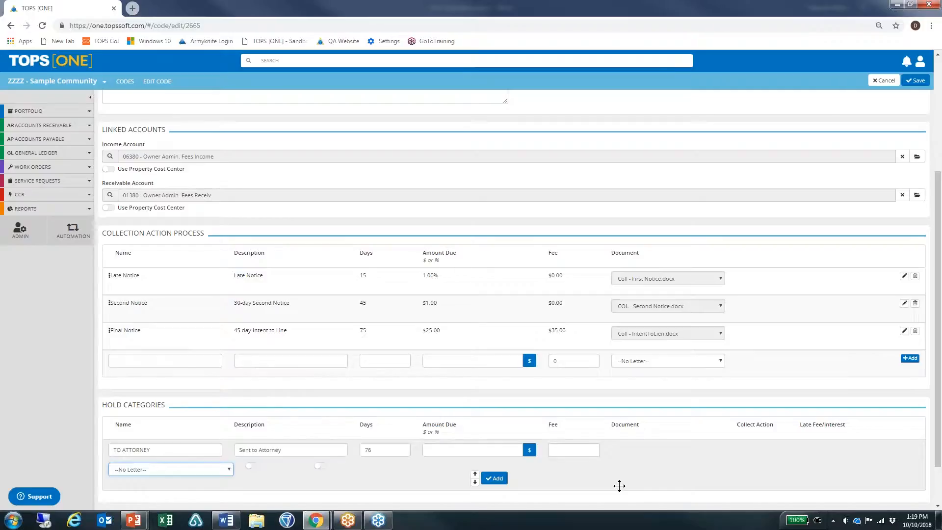
left_click(495, 478)
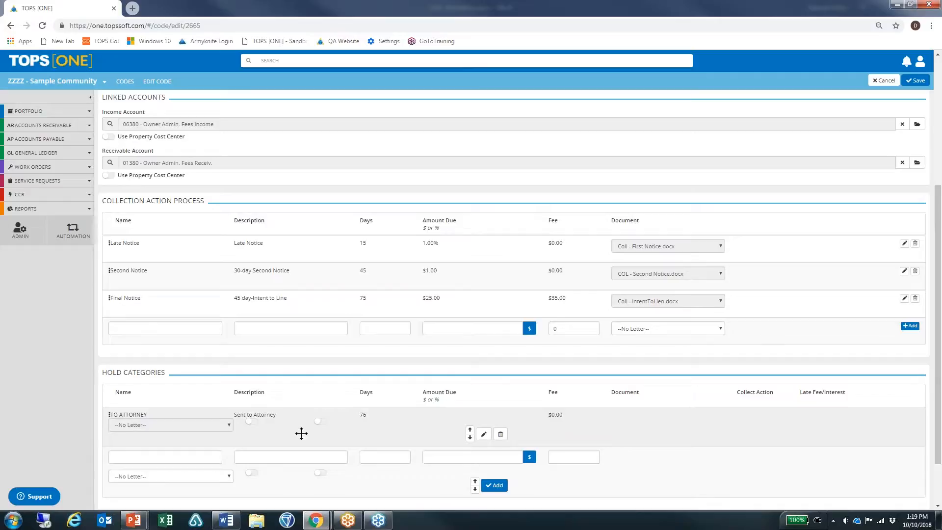
- Add a Payment Plan hold category described as Payment Plan with 999 days, and save the collection action code, accepting its effect on current transactions
left_click(188, 457)
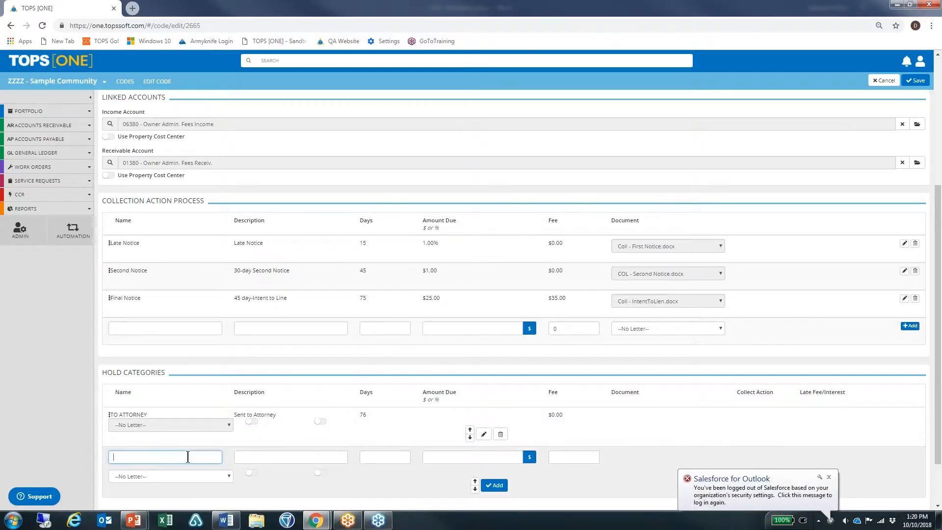
type("Payment Plan")
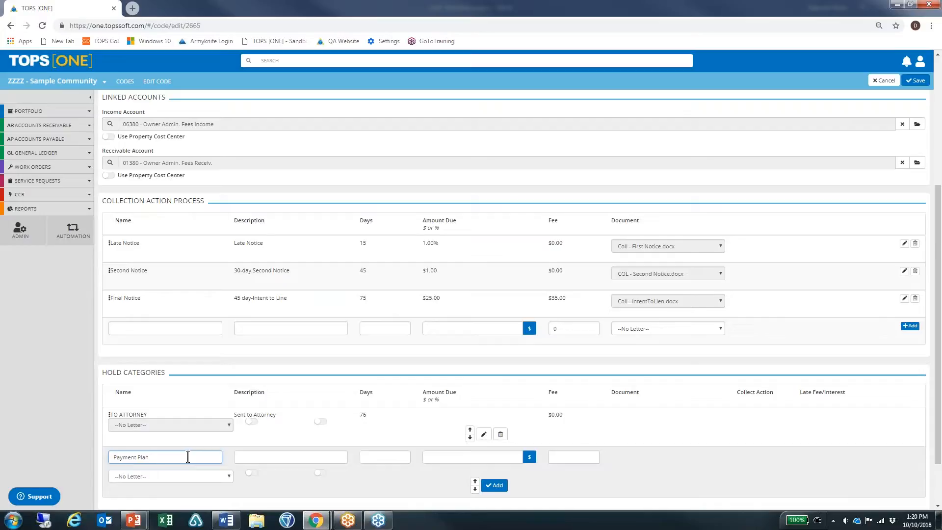
left_click(246, 457)
type("Paymnt")
type("nt Plan")
key("Tab")
type("99")
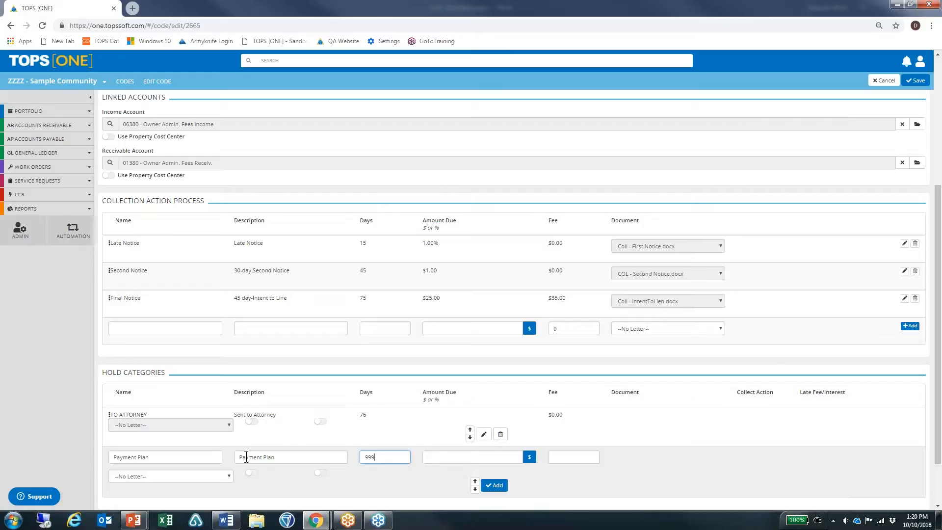
left_click(500, 488)
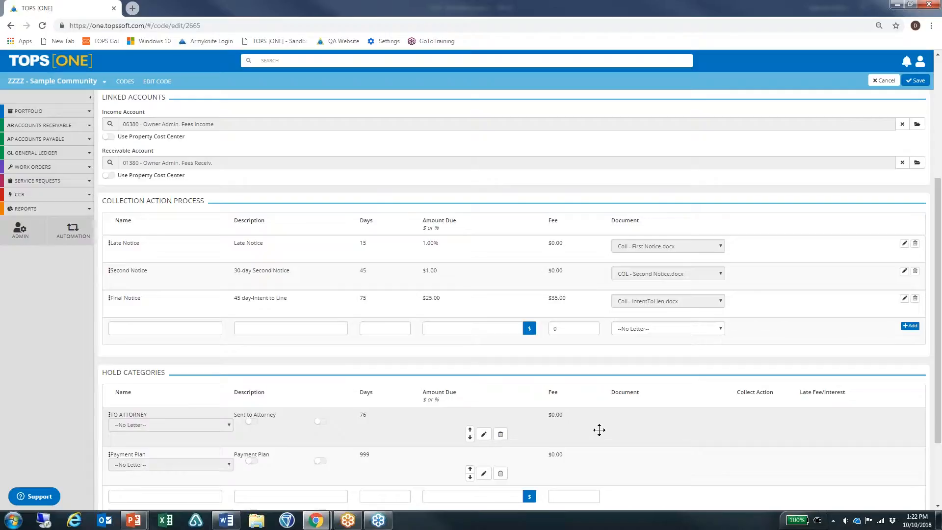
left_click(913, 81)
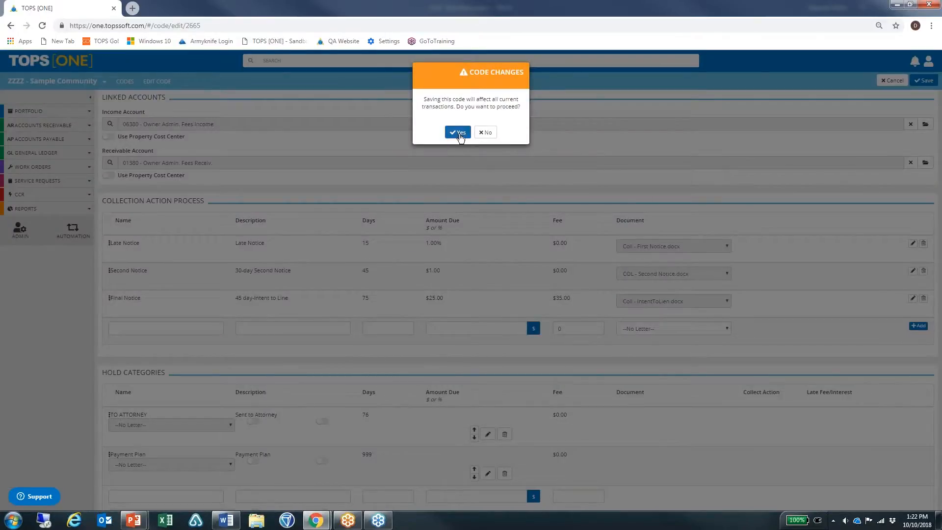
left_click(458, 133)
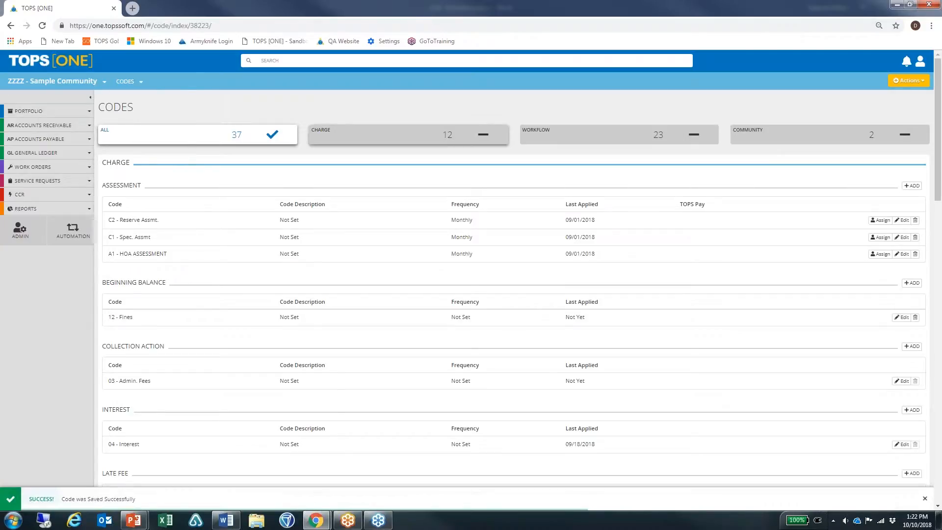
- Switch to the HIG - Highland Lakes community and open its Collection Action code 03 - Admin. Fees at the Collection Action Process section
left_click(104, 82)
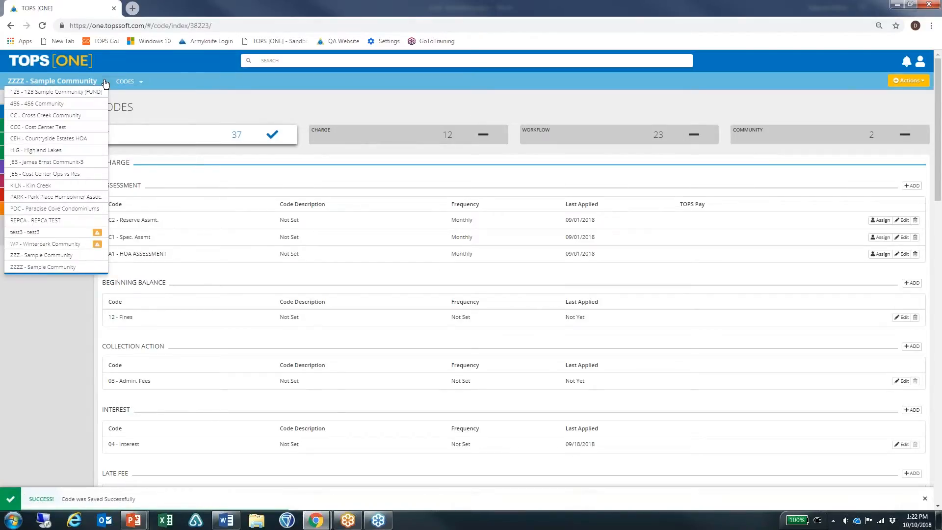
left_click(68, 152)
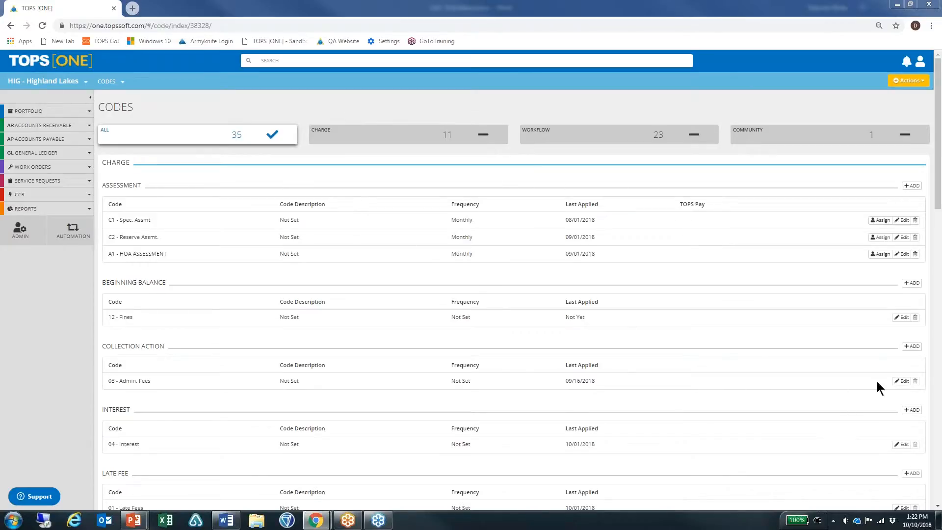
left_click(902, 381)
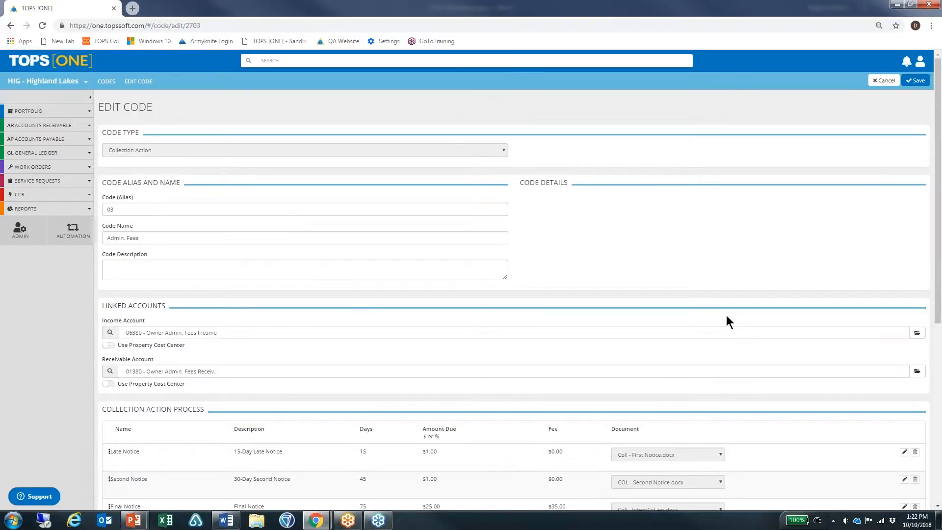
scroll(727, 316, "down", 3)
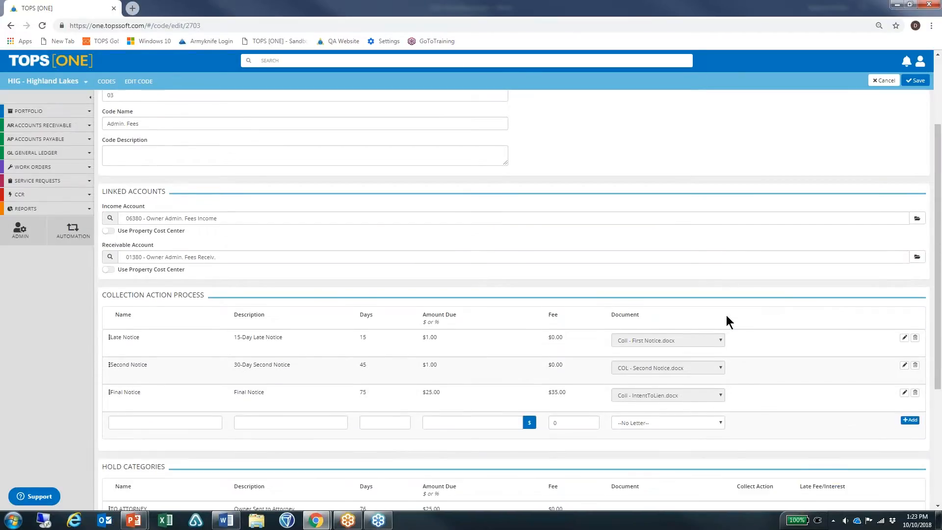
- Start a new Set Collection Status / Apply Admin Fee batch from Highland Lakes' Accounts Receivable collections
scroll(726, 315, "down", 2)
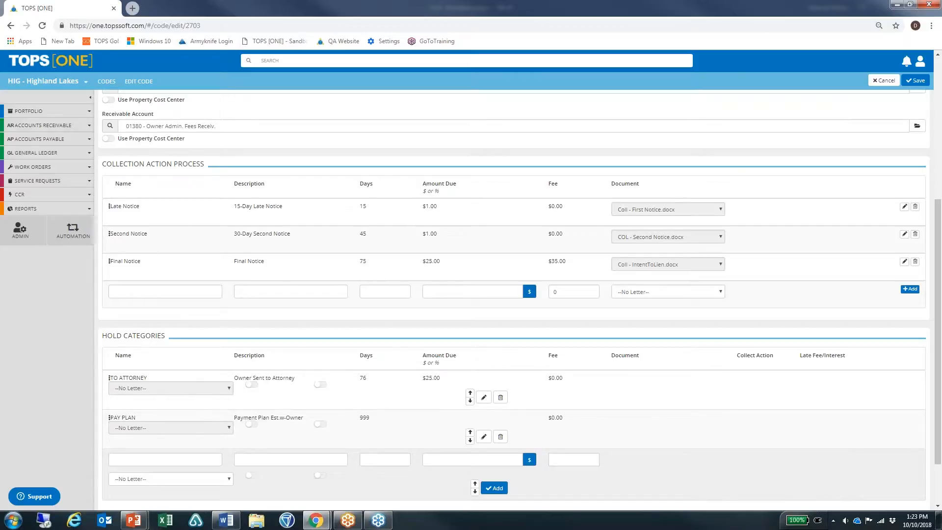
left_click(54, 127)
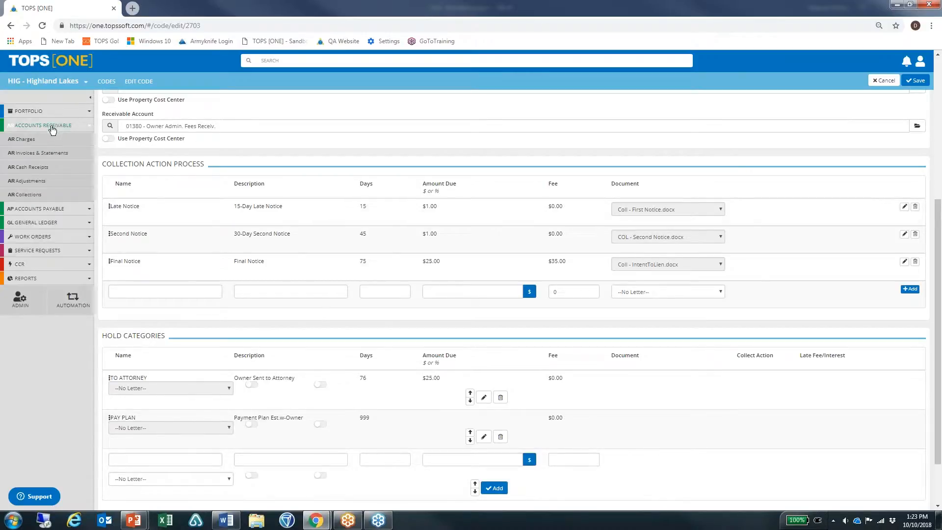
left_click(39, 200)
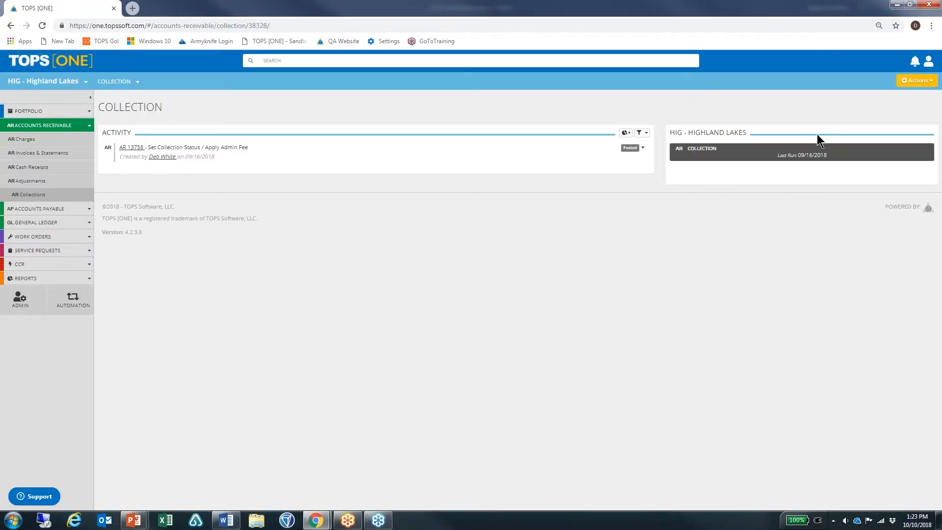
left_click(914, 83)
left_click(794, 159)
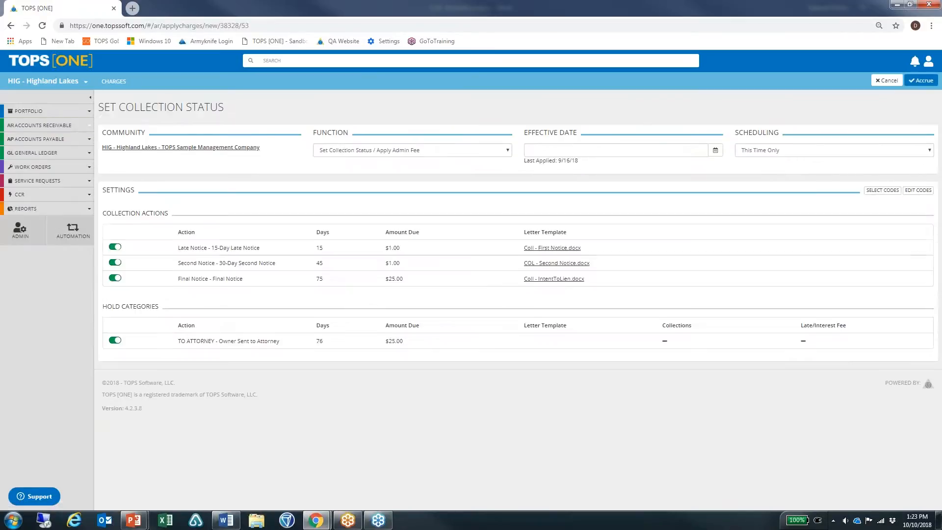
- Set the batch's effective date to 10/16/2018 using the calendar
left_click(679, 152)
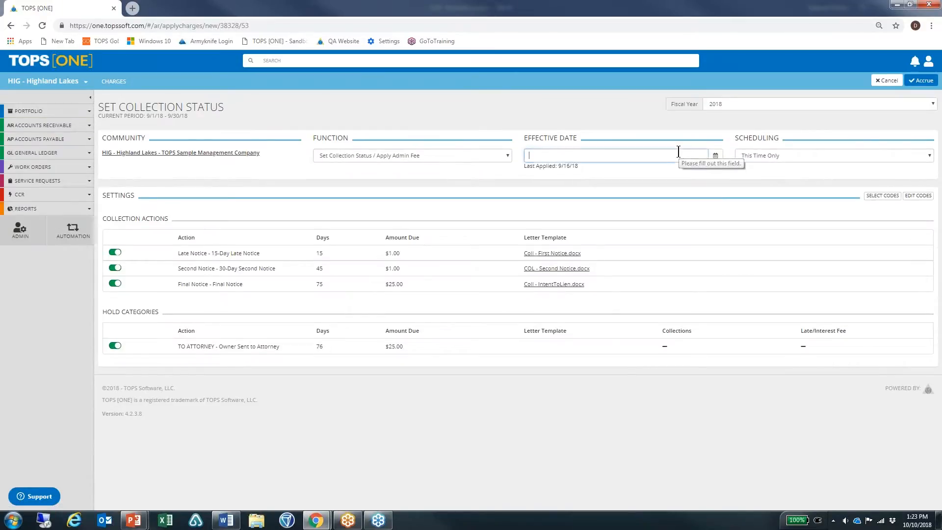
left_click(715, 156)
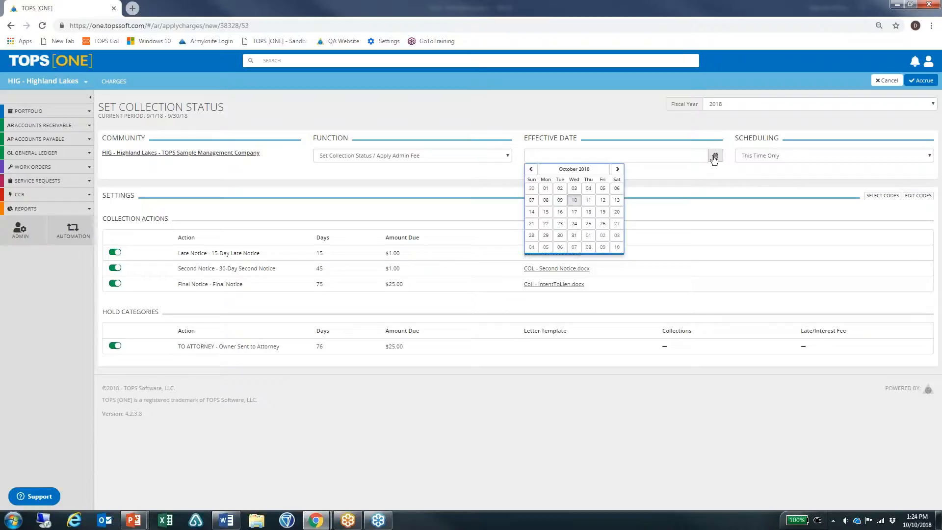
left_click(560, 212)
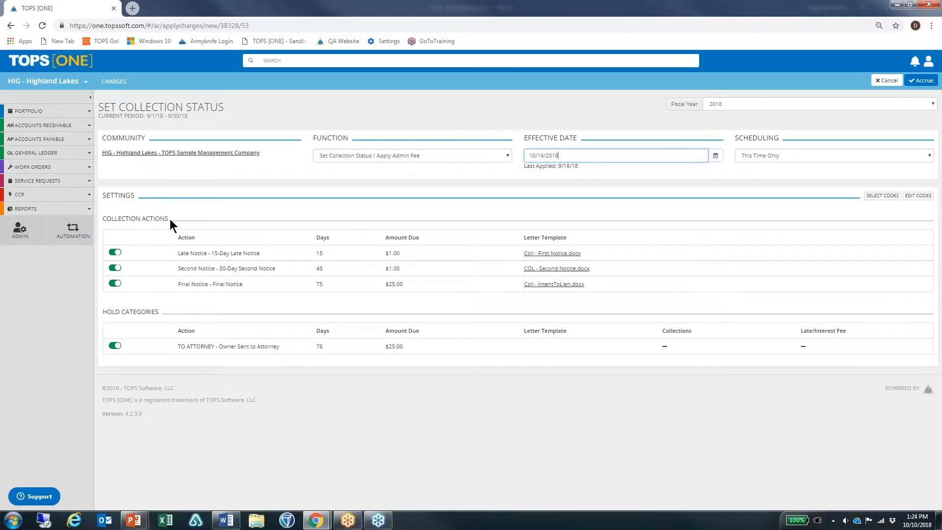
- Try switching the Second Notice, Final Notice and TO ATTORNEY entries off and back on for this batch
left_click_drag(170, 219, 103, 217)
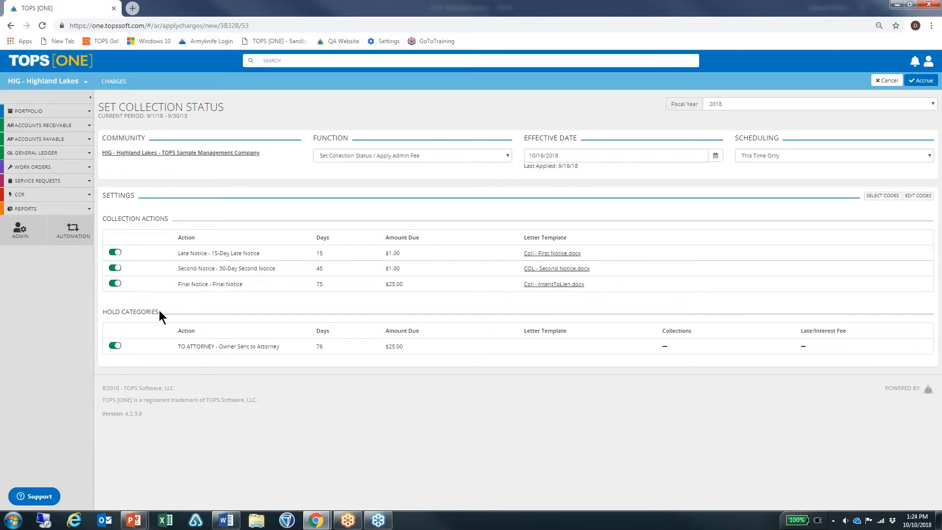
left_click_drag(158, 311, 102, 311)
left_click(116, 345)
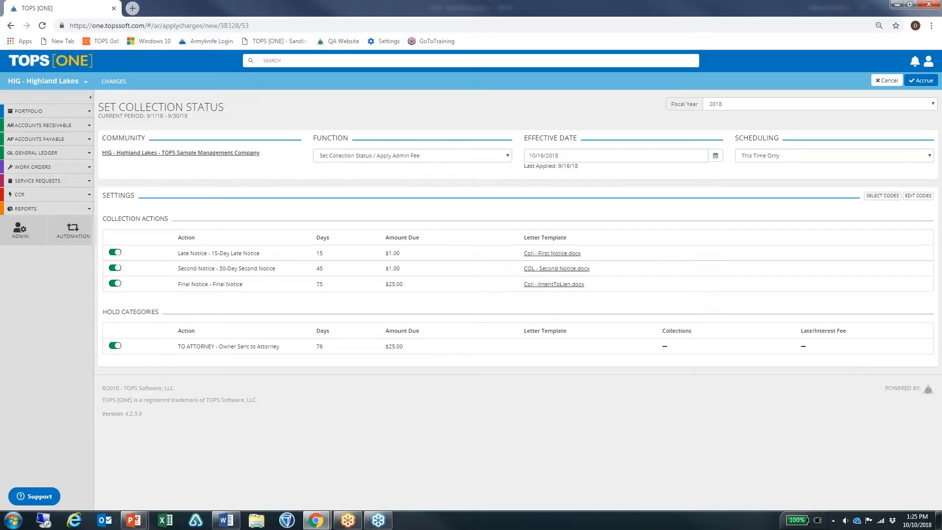
left_click(120, 285)
left_click(115, 269)
left_click(114, 268)
left_click(115, 284)
left_click(115, 345)
left_click(887, 198)
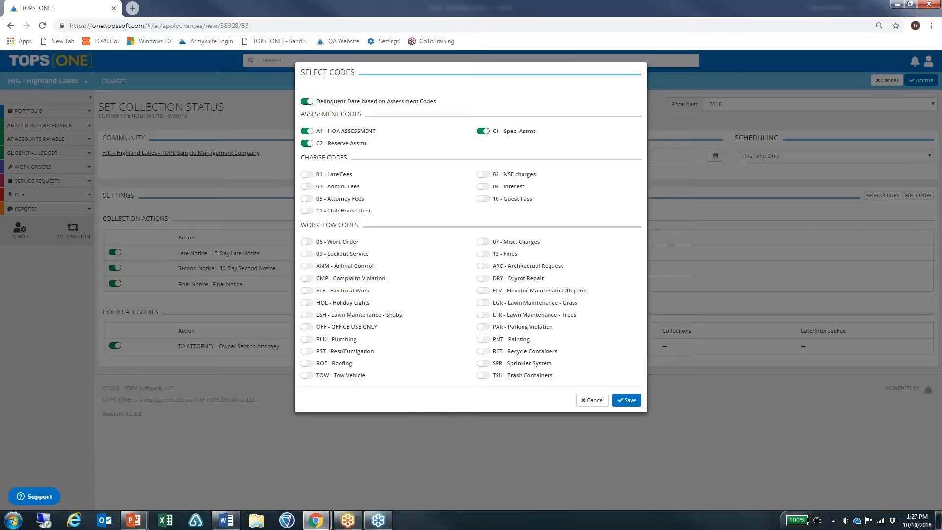
left_click(308, 187)
left_click(308, 199)
left_click(308, 199)
left_click(308, 186)
left_click(308, 174)
left_click(601, 399)
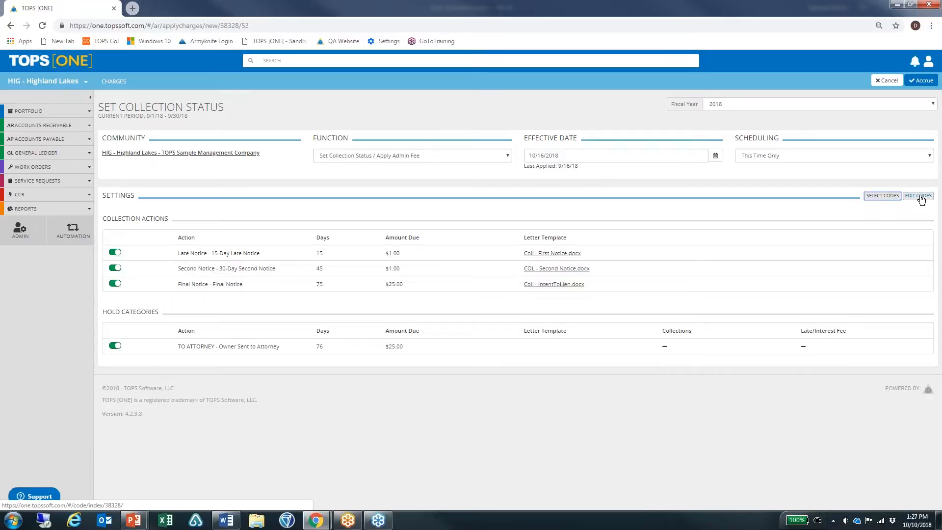
- Accrue the collection status batch and sort its details by Address - A to Z
left_click(918, 81)
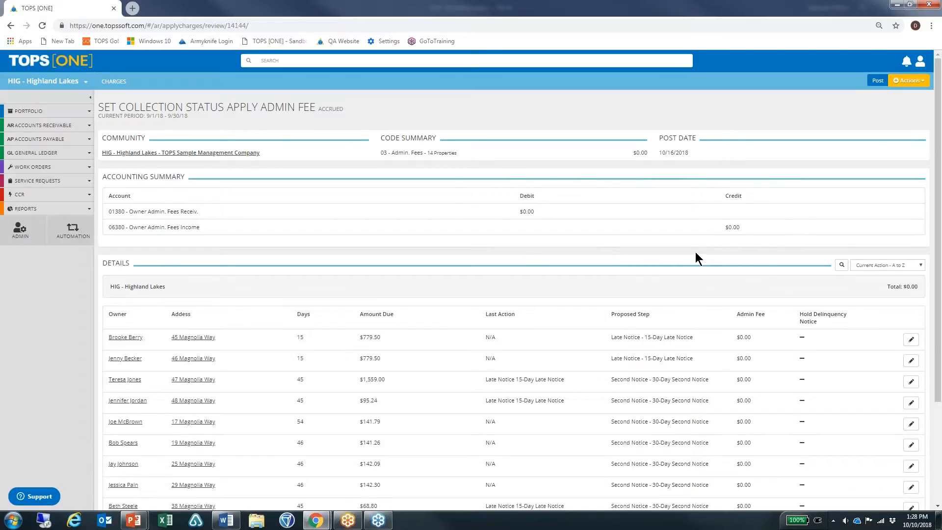
scroll(781, 256, "down", 1)
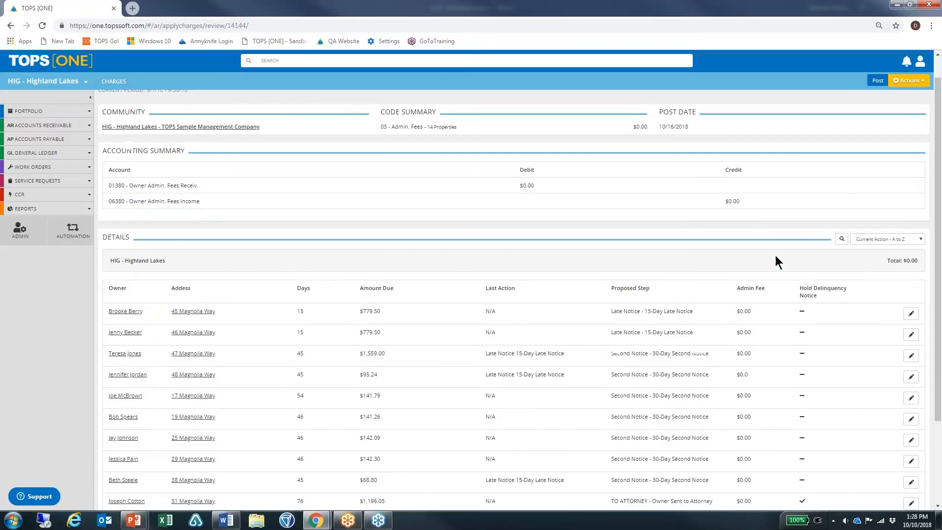
scroll(776, 260, "down", 1)
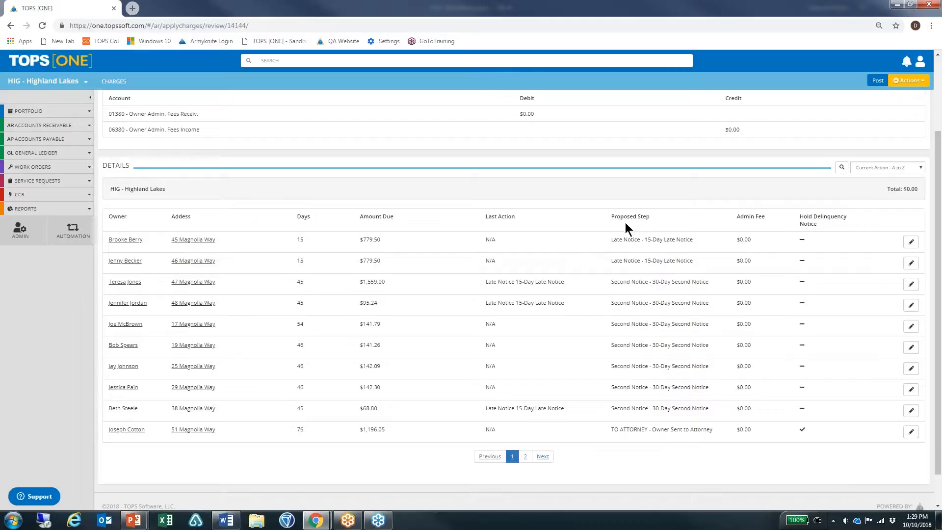
left_click_drag(652, 216, 612, 218)
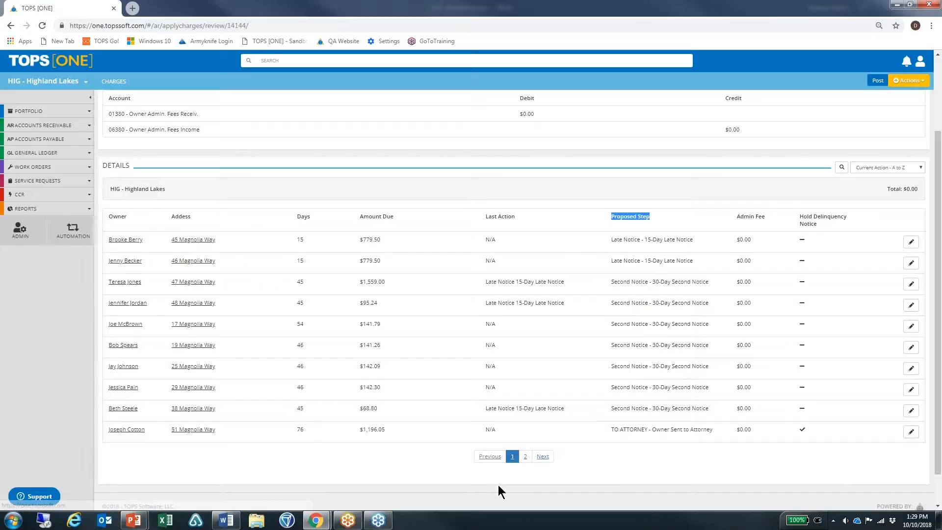
left_click(892, 171)
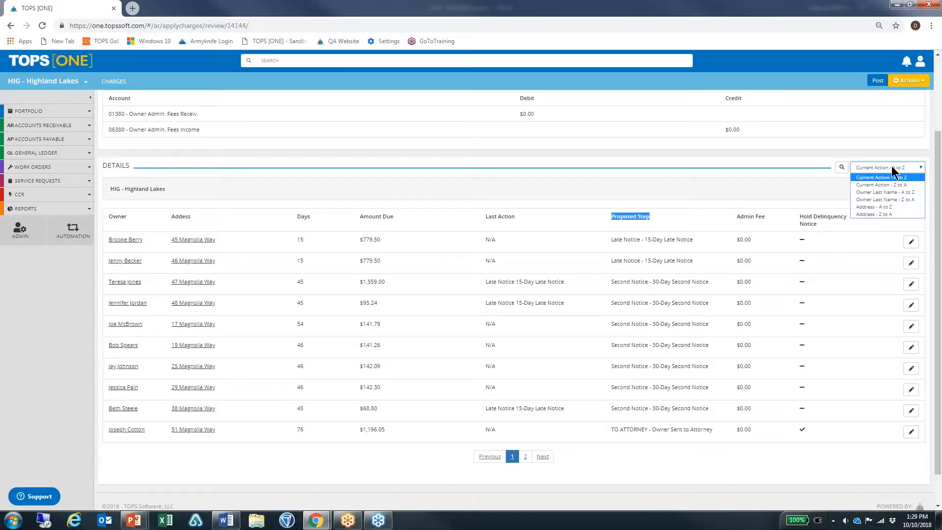
left_click(879, 206)
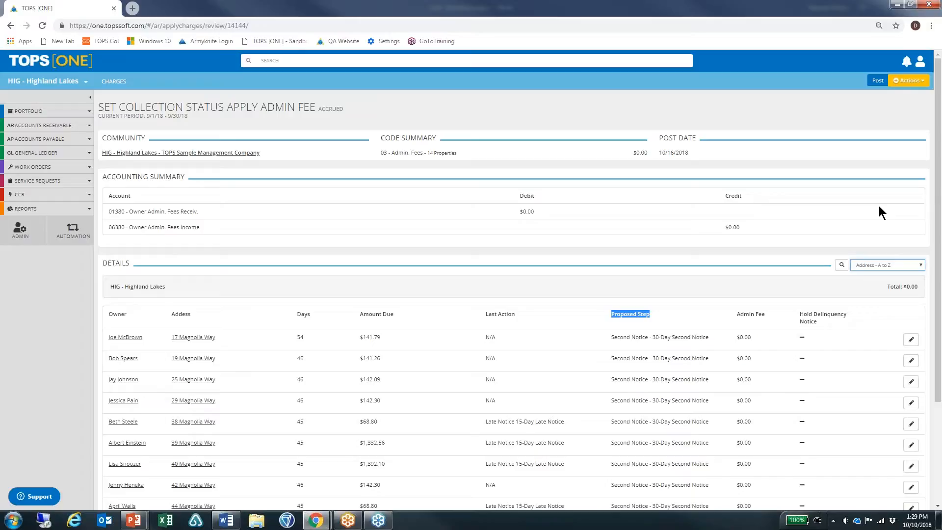
scroll(800, 257, "down", 1)
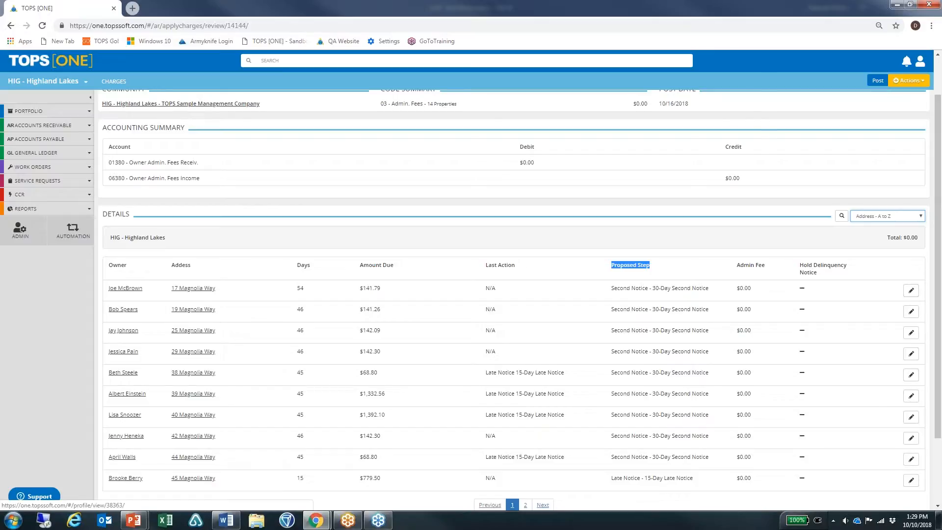
- Check the first listed owner's profile and balance breakdown, and open the second listed owner's profile in a separate browser tab
left_click(125, 289)
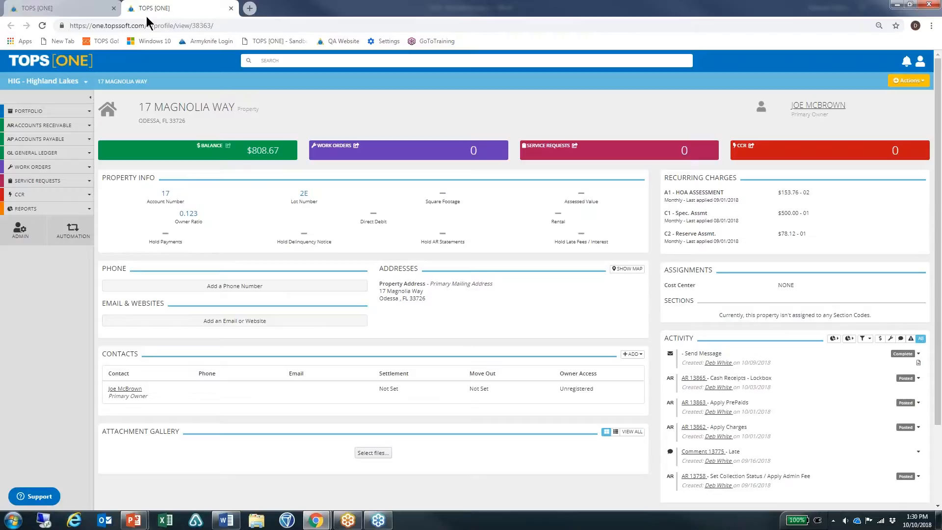
left_click(202, 149)
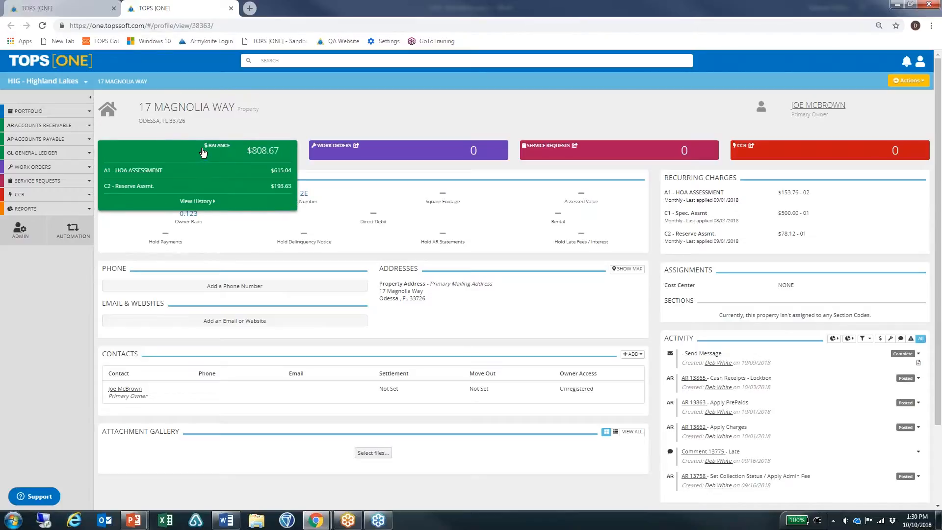
left_click(70, 8)
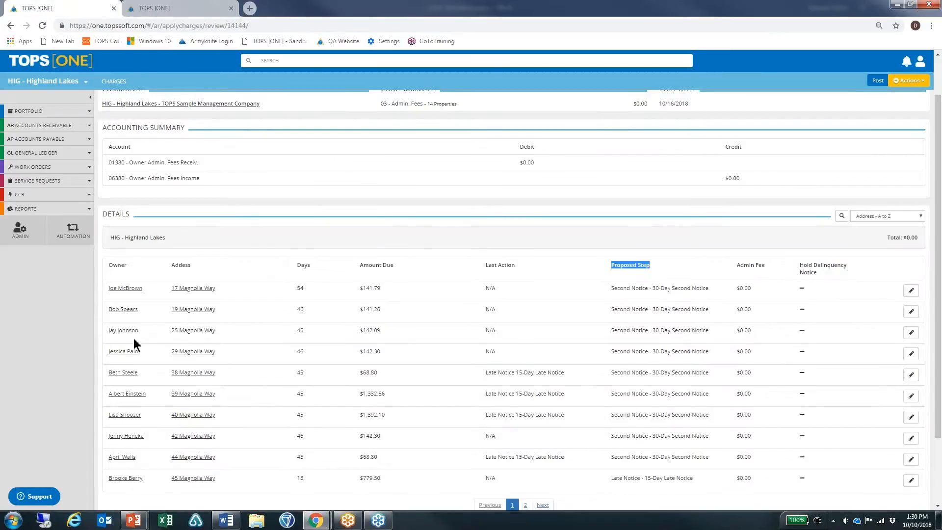
right_click(131, 291)
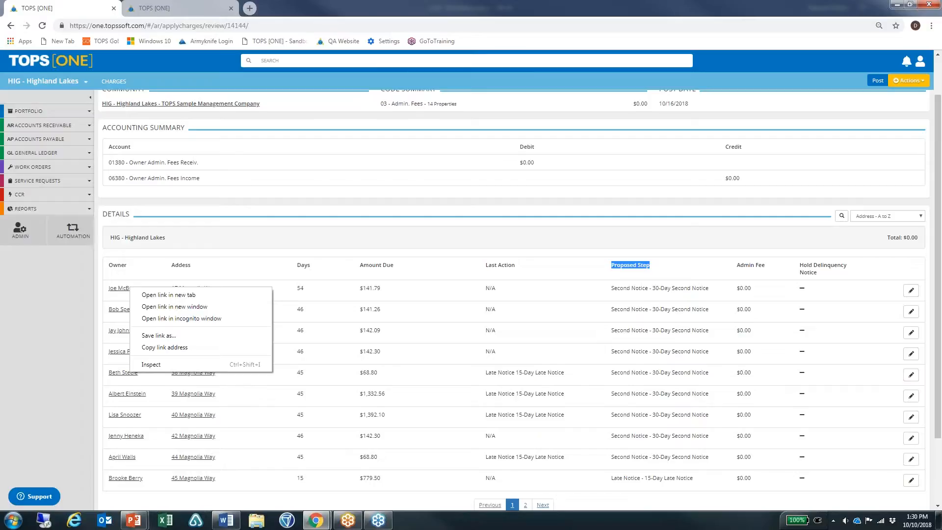
left_click(228, 240)
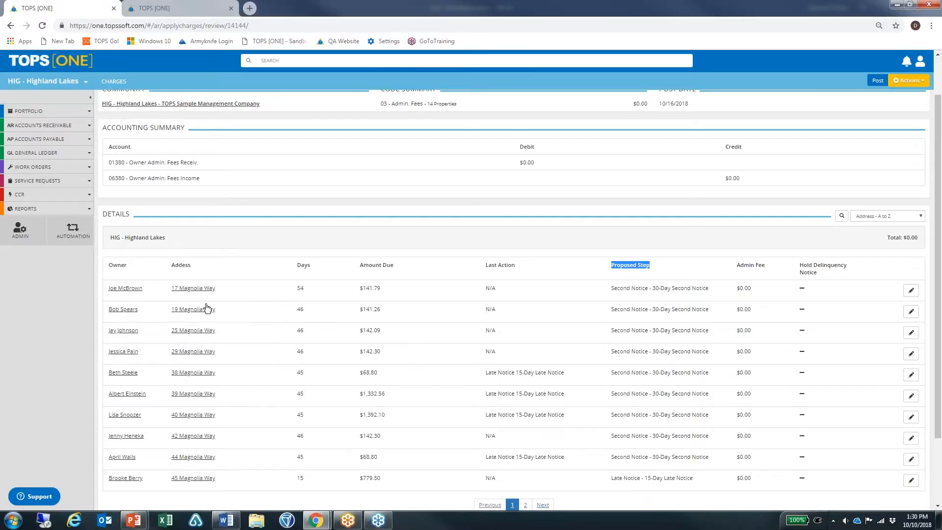
right_click(123, 314)
left_click(147, 320)
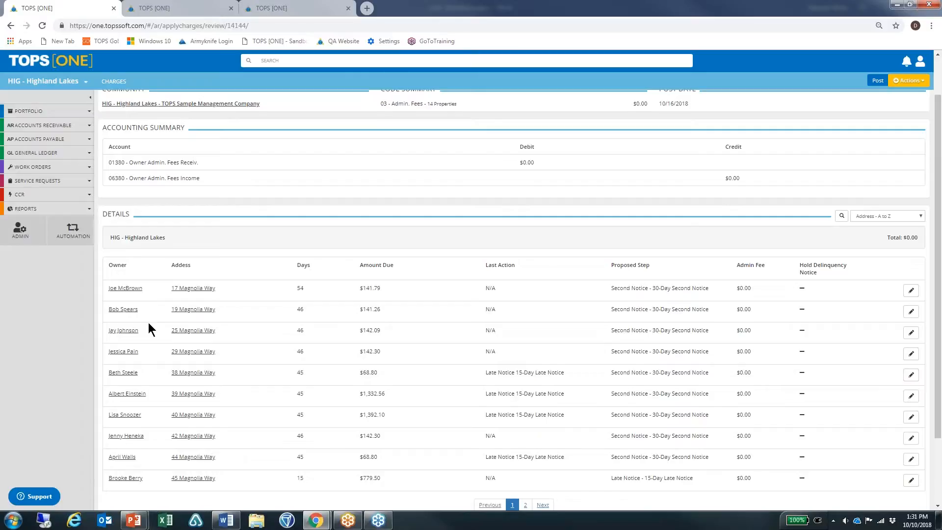
- Change the first listed owner's proposed step to Late Notice and save the row
left_click(911, 292)
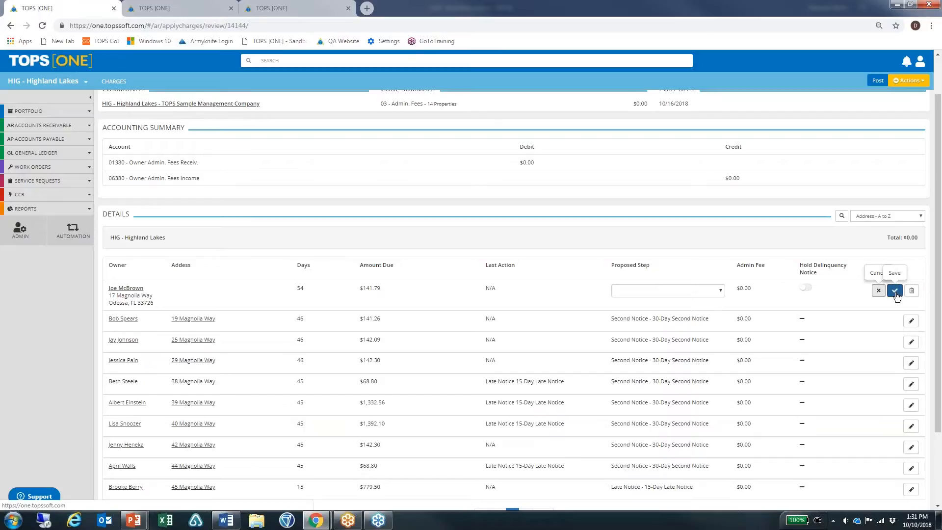
left_click(896, 293)
left_click(911, 291)
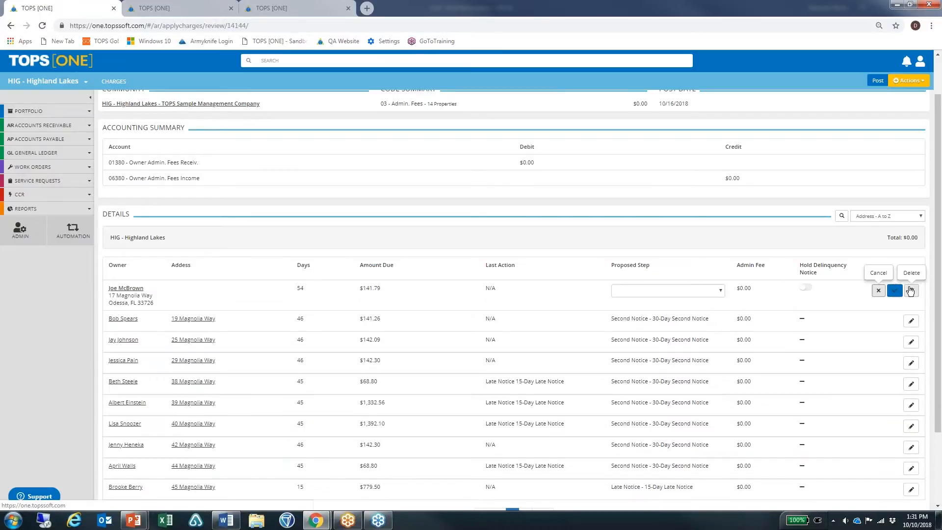
left_click(722, 293)
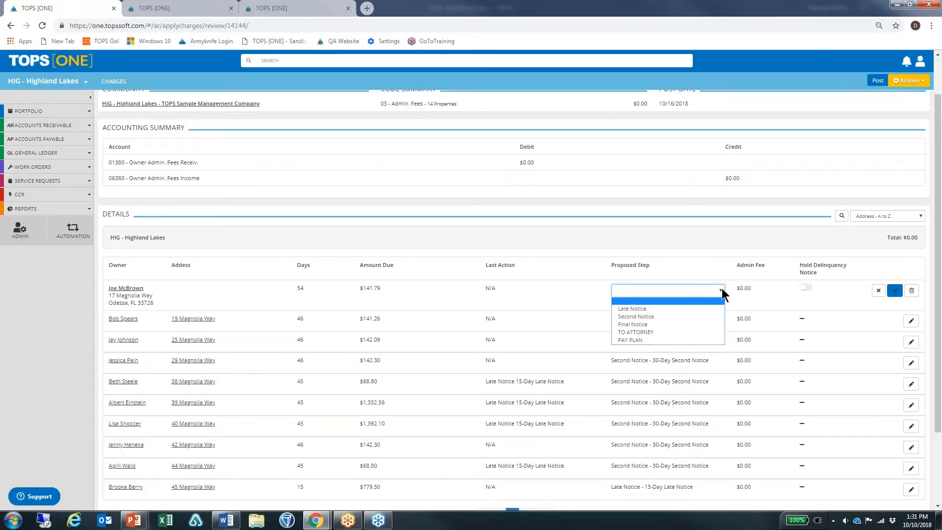
left_click(679, 308)
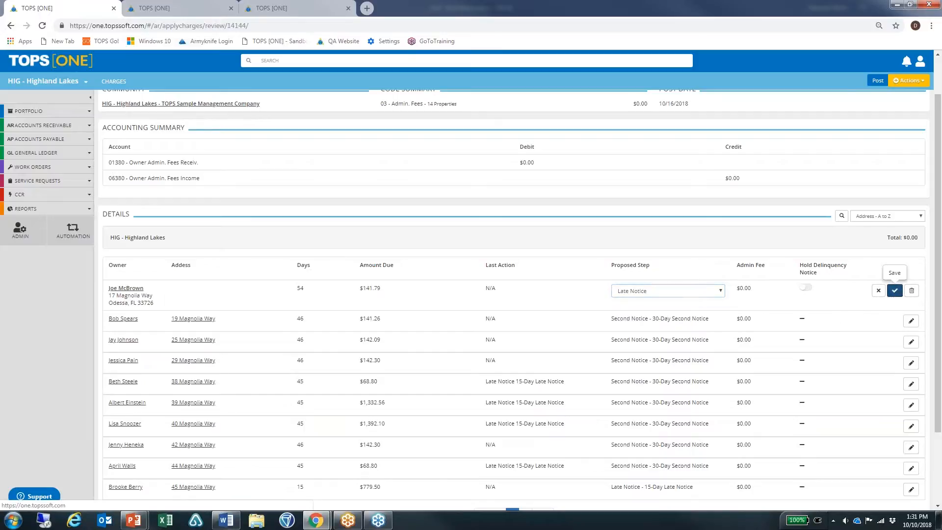
left_click(895, 291)
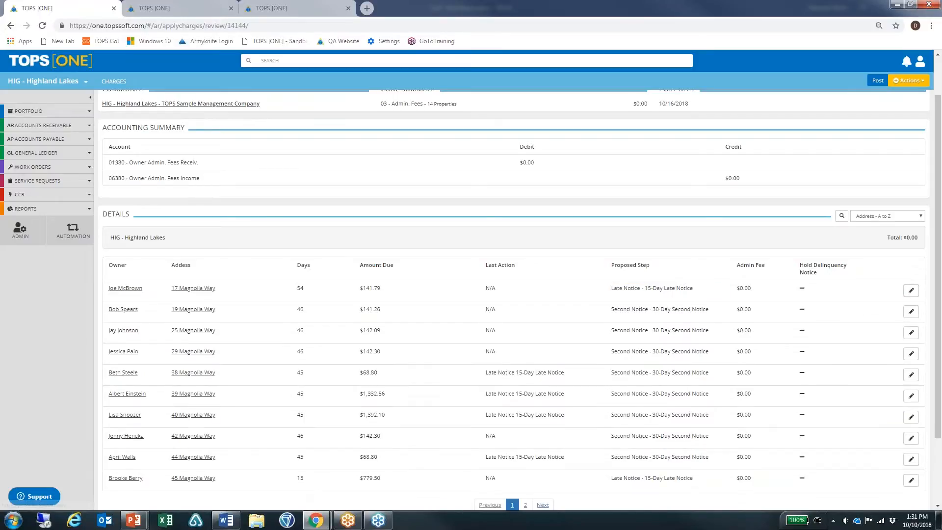
- Generate a print preview of the batch's collections report, and return to the batch review
left_click(906, 80)
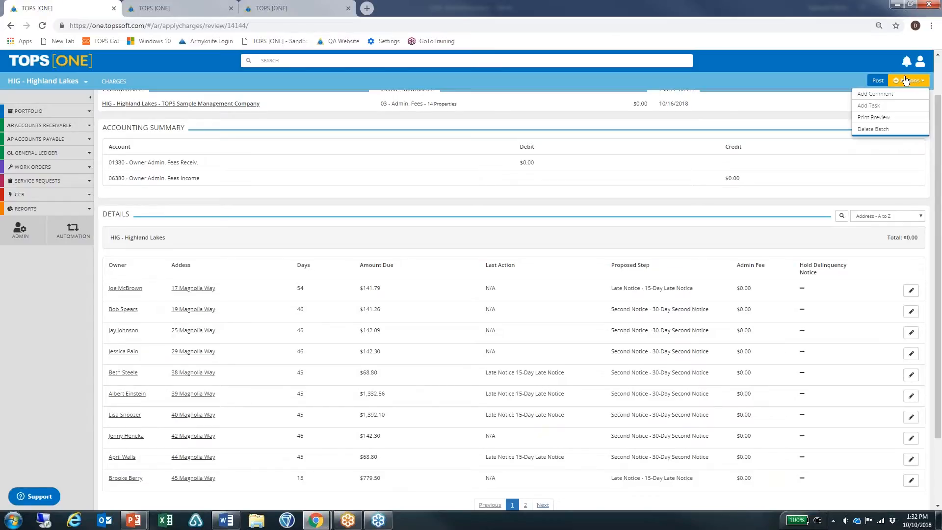
left_click(884, 120)
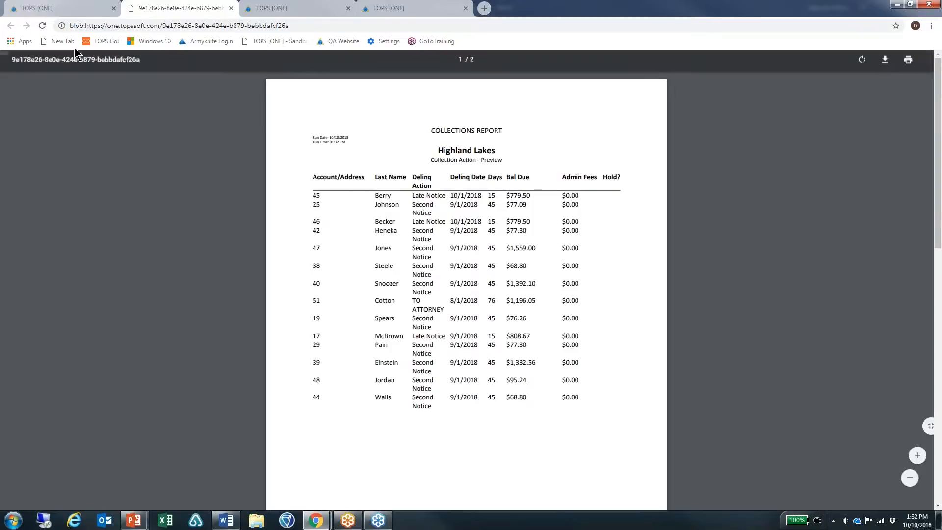
left_click(58, 8)
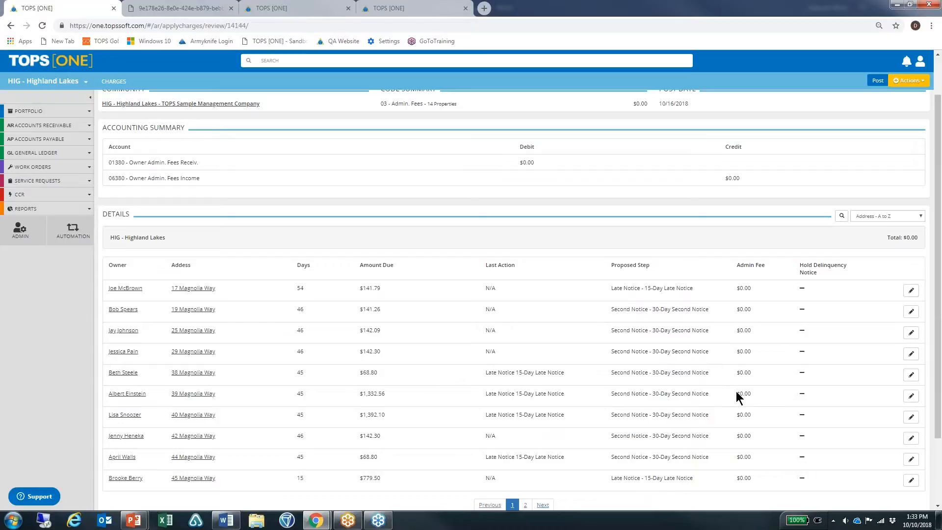
- Post the batch, generating one letter per property/owner address, and open the list of actions for the posted batch
left_click(877, 80)
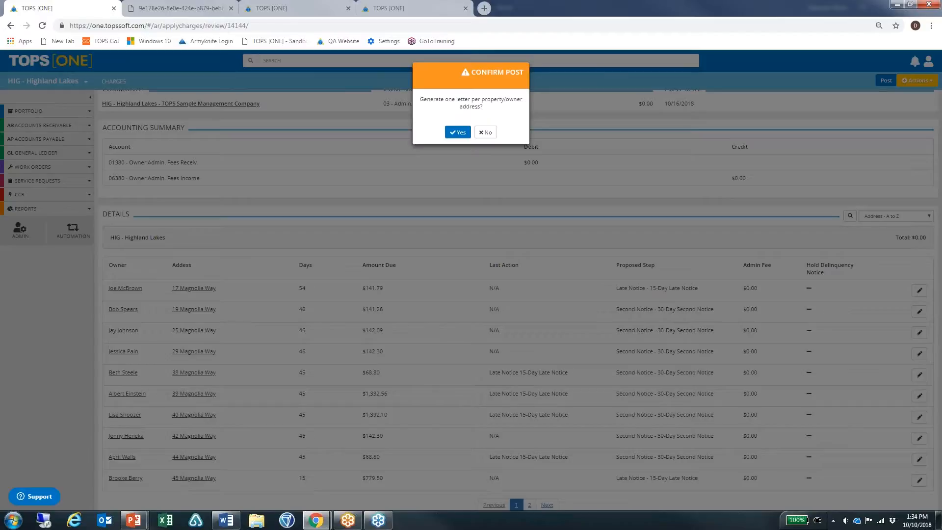
left_click(459, 132)
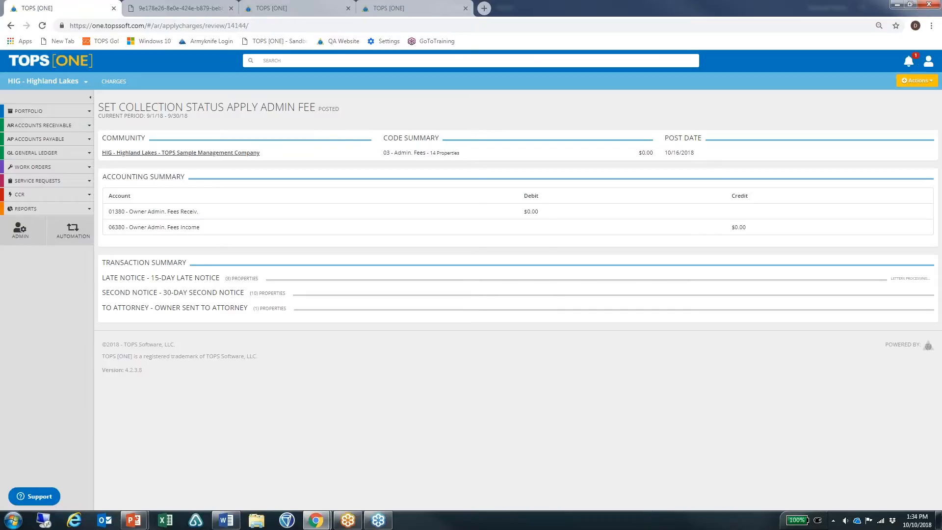
left_click(904, 81)
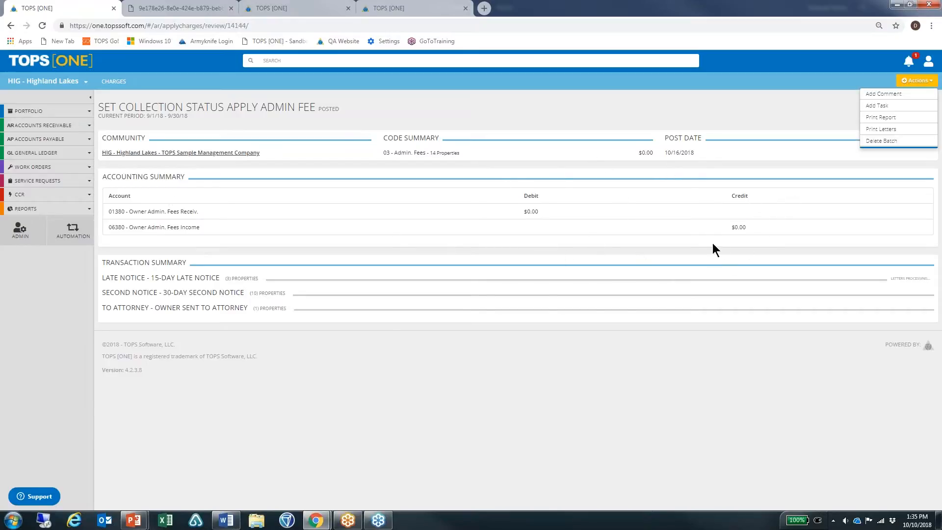
- Expand the 15-Day Late Notice and 30-Day Second Notice groups in the posted batch's transaction summary
left_click(243, 282)
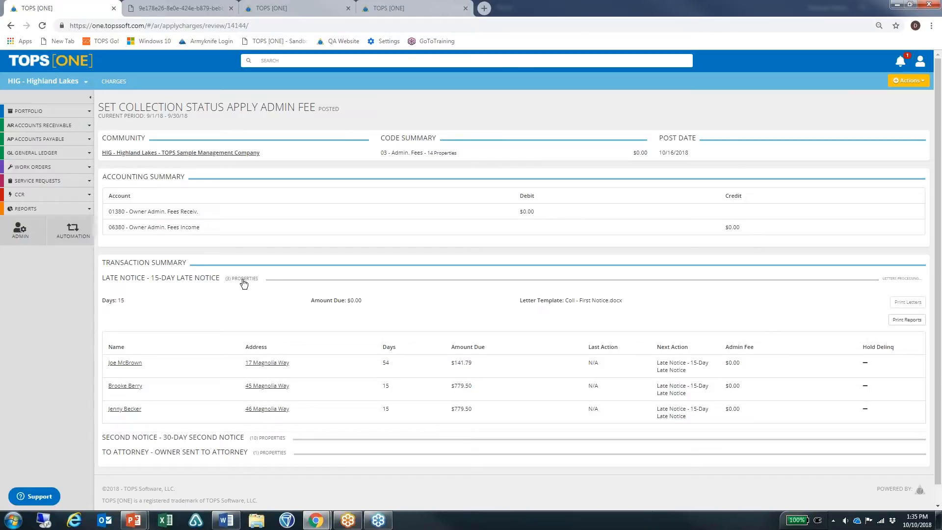
scroll(247, 283, "down", 1)
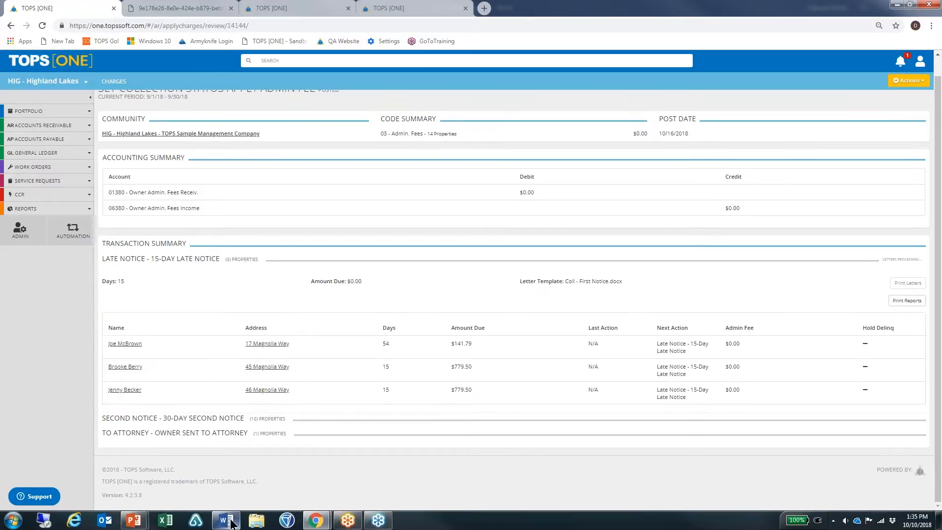
left_click(230, 423)
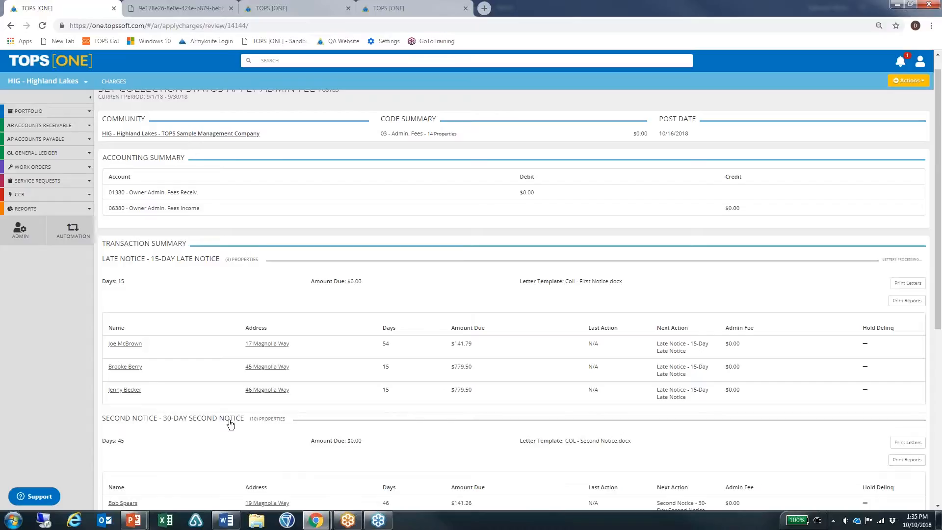
scroll(403, 405, "down", 1)
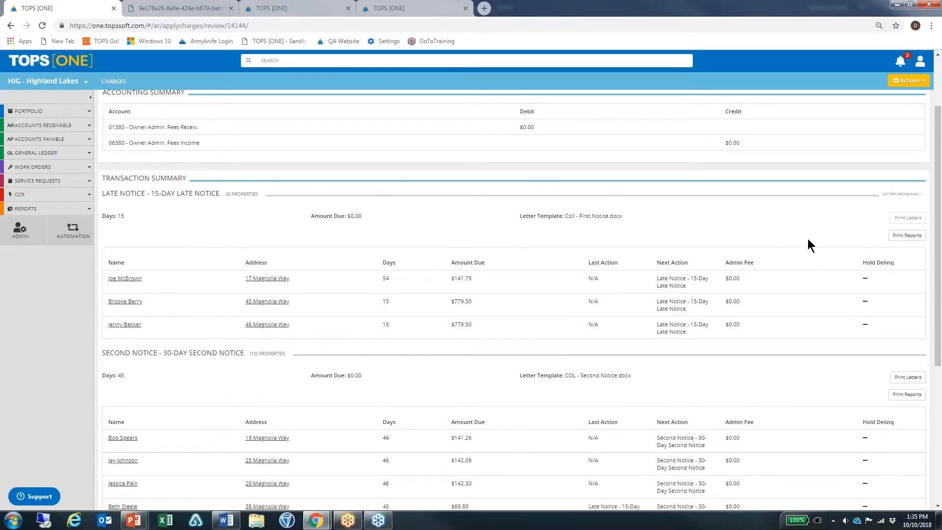
- Generate the collections report for the Late Notice group, view it, and close both open report tabs
left_click(907, 236)
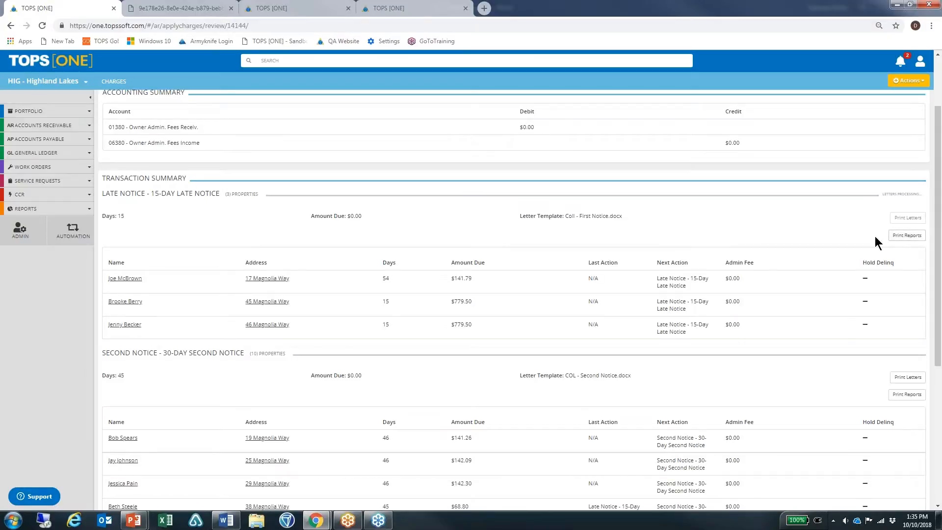
left_click(907, 238)
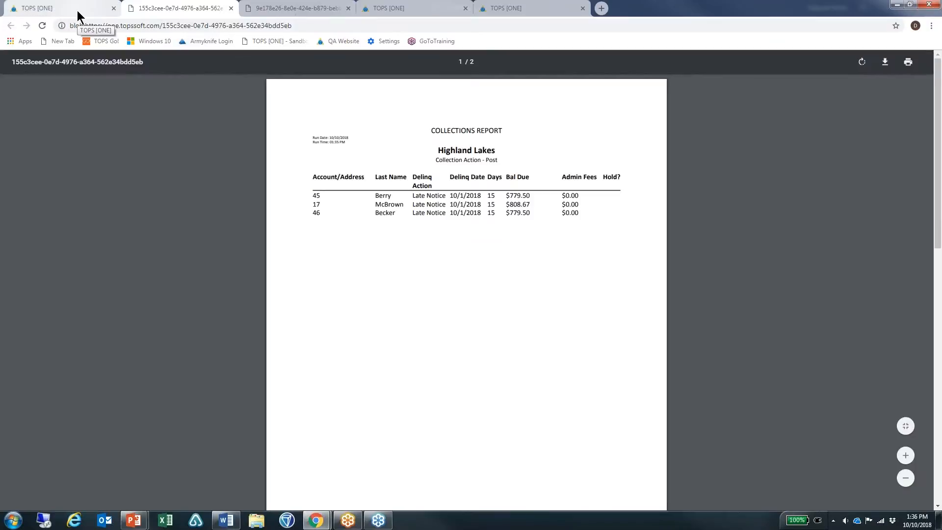
left_click(230, 8)
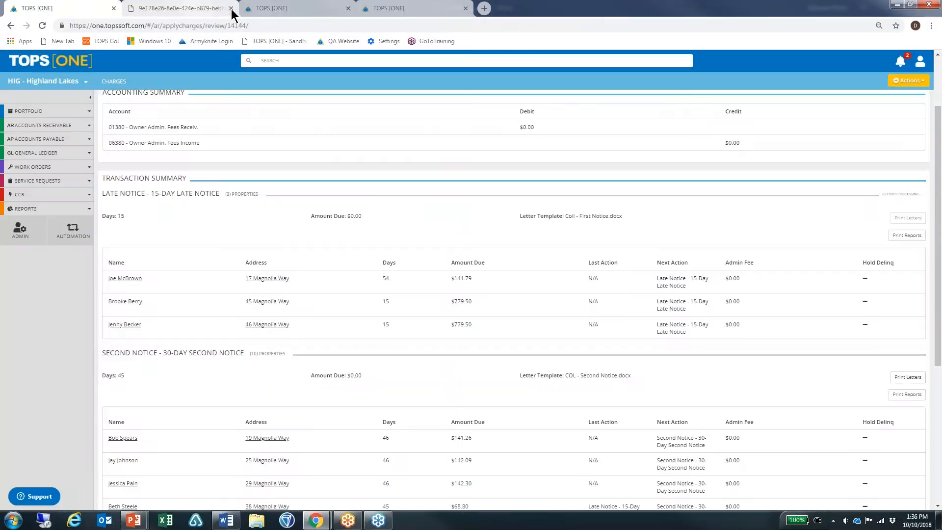
left_click(230, 8)
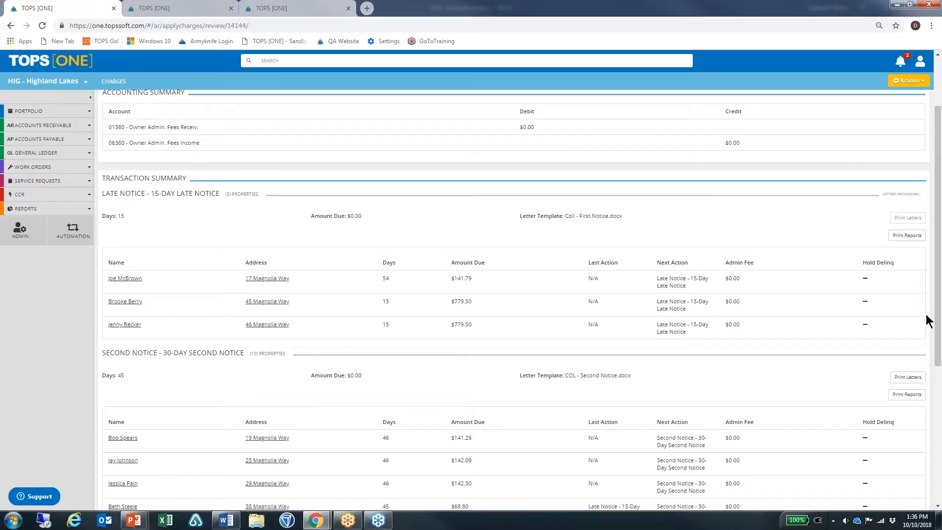
- Check the notifications for collections batches whose letter documents are available, and close the notifications list
scroll(635, 364, "down", 1)
scroll(635, 364, "up", 1)
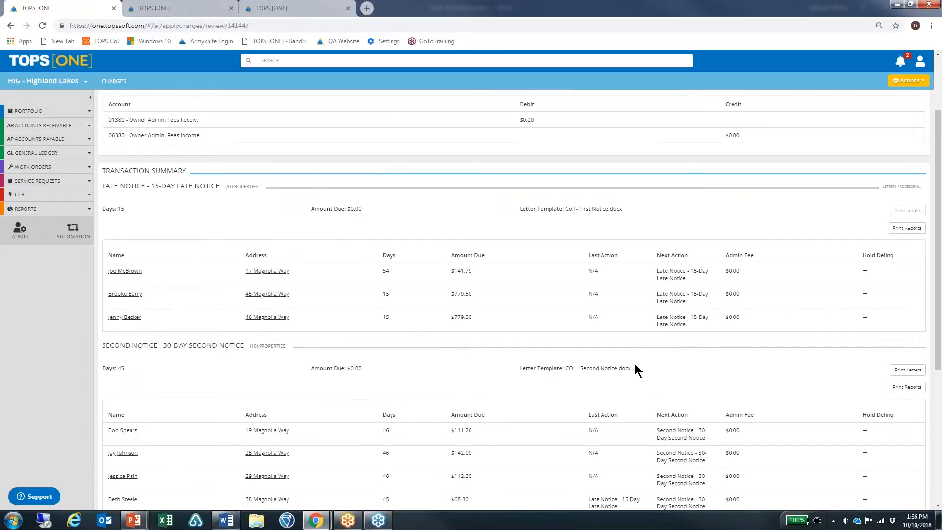
left_click(900, 61)
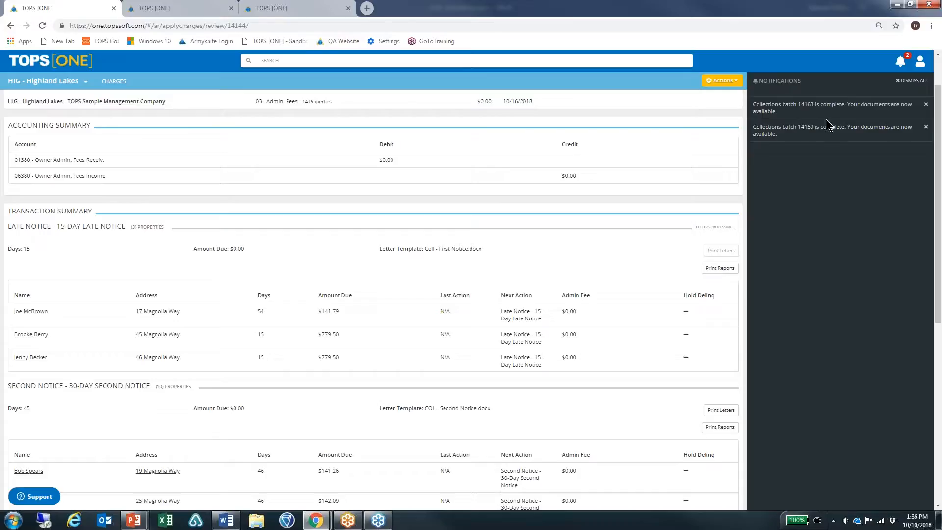
left_click(900, 62)
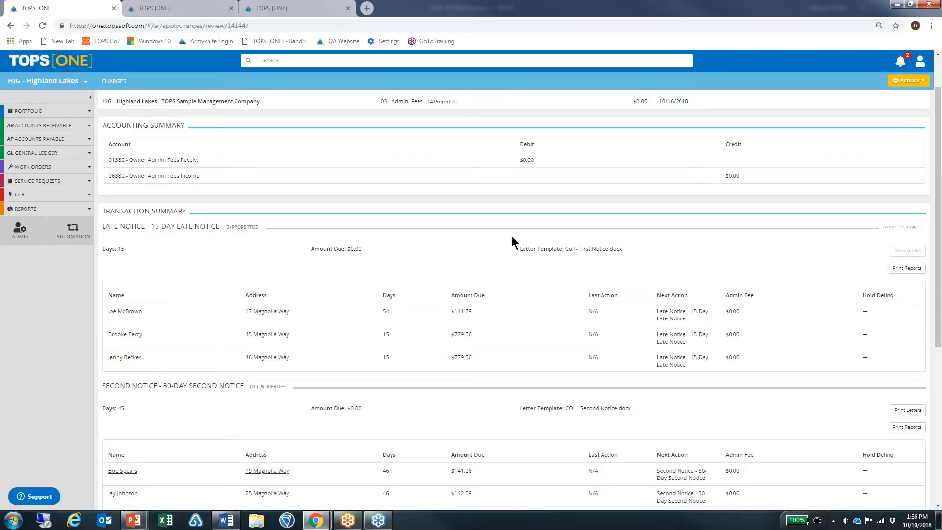
left_click(43, 115)
left_click(51, 140)
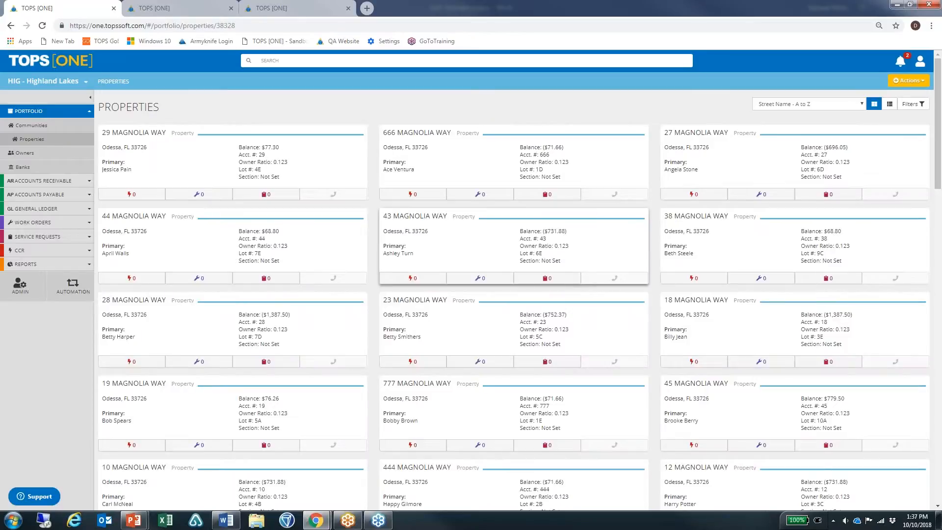
scroll(515, 412, "down", 1)
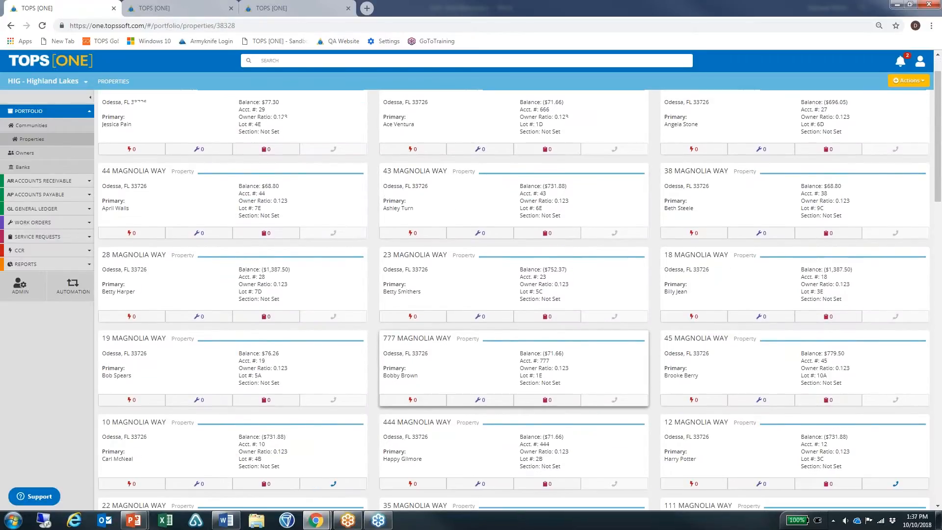
scroll(515, 383, "down", 4)
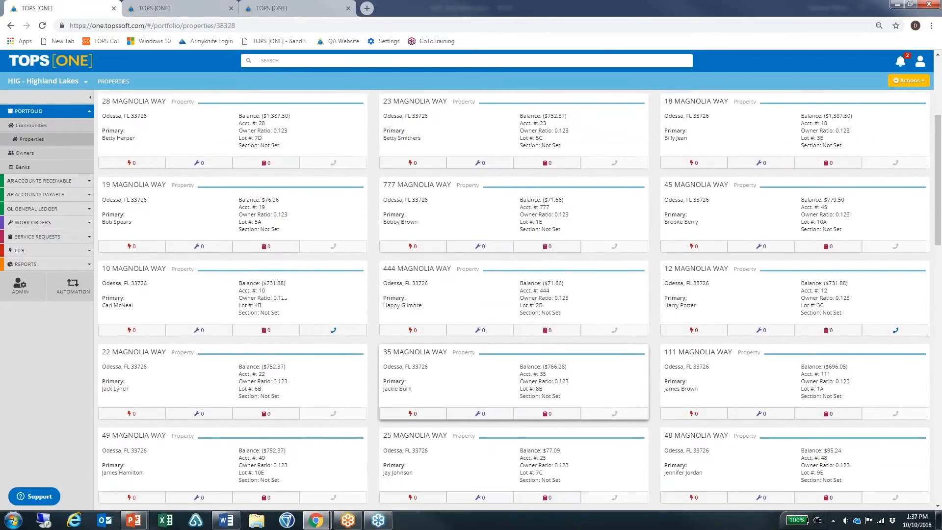
scroll(415, 343, "down", 8)
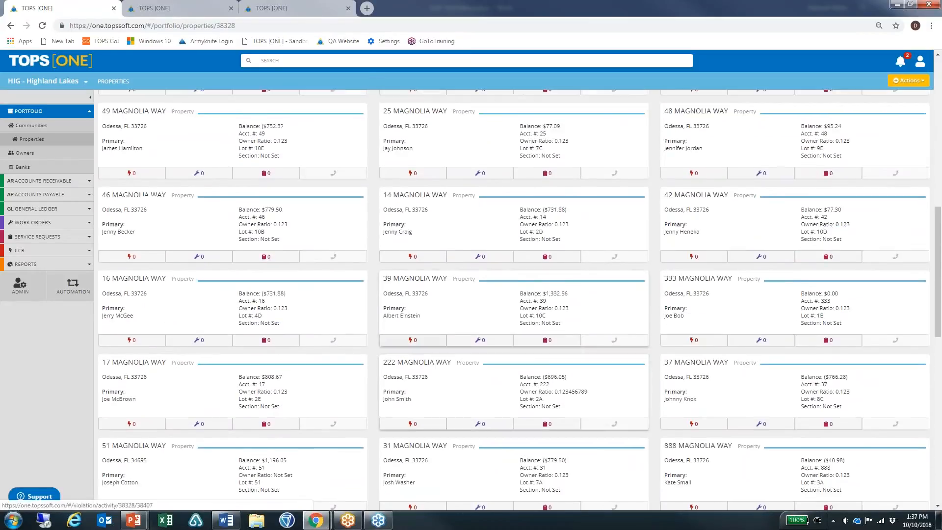
scroll(414, 344, "down", 2)
left_click(143, 365)
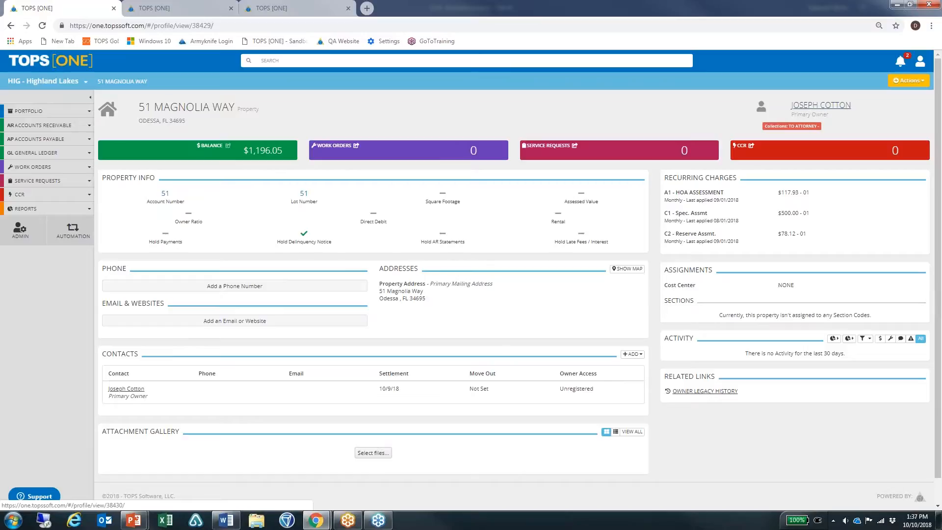
left_click(820, 106)
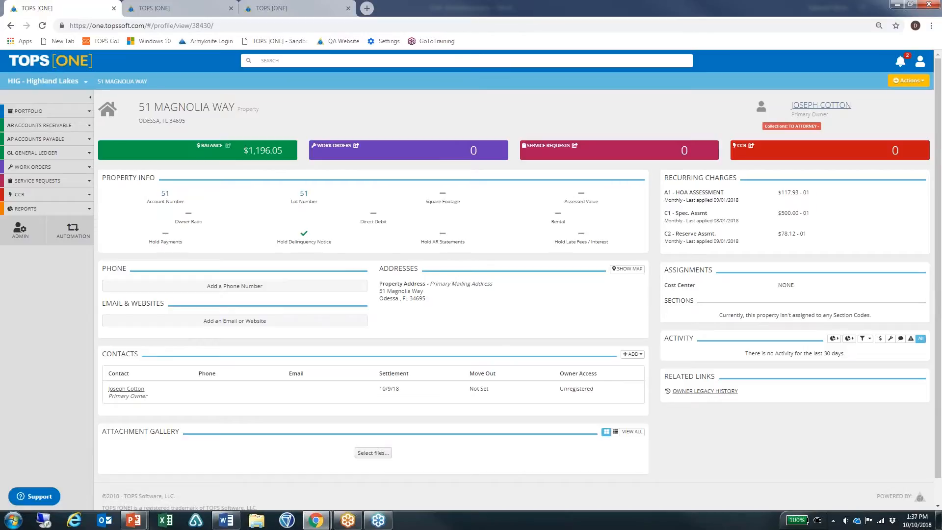
left_click(823, 106)
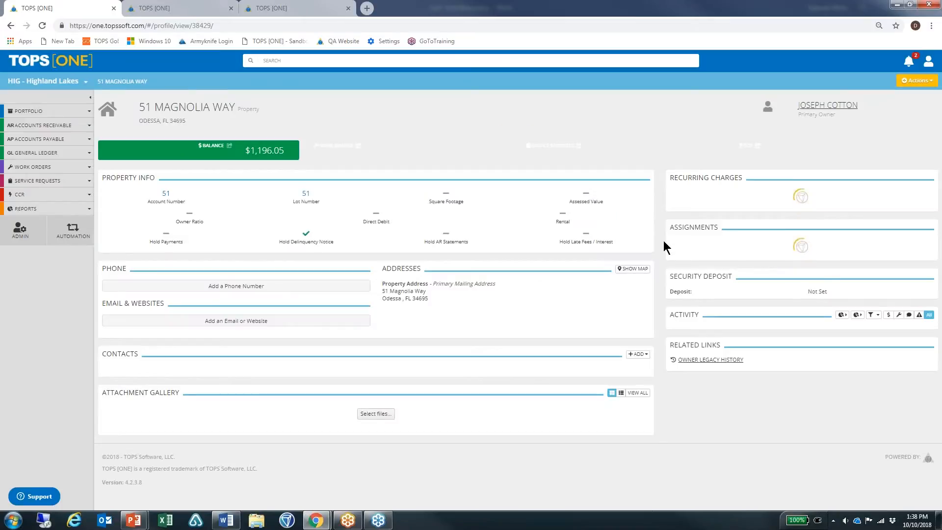
left_click(910, 83)
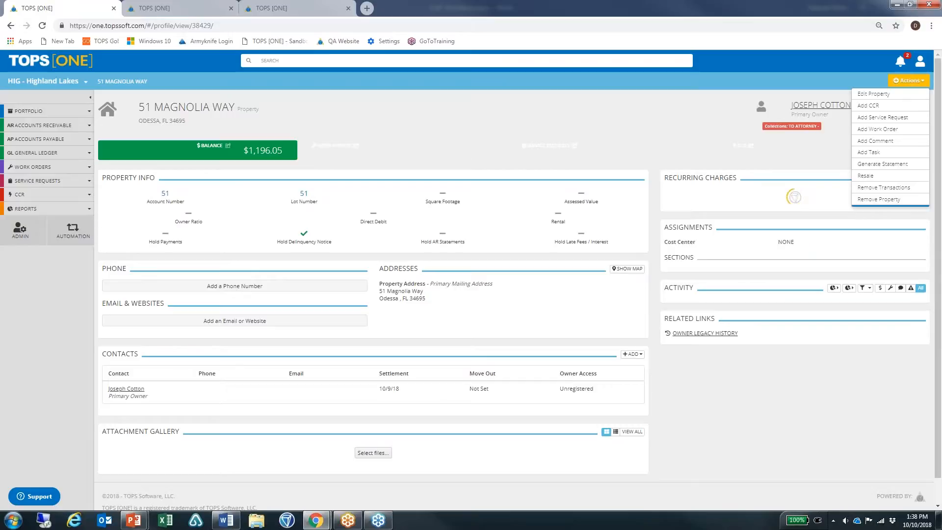
mouse_move(916, 85)
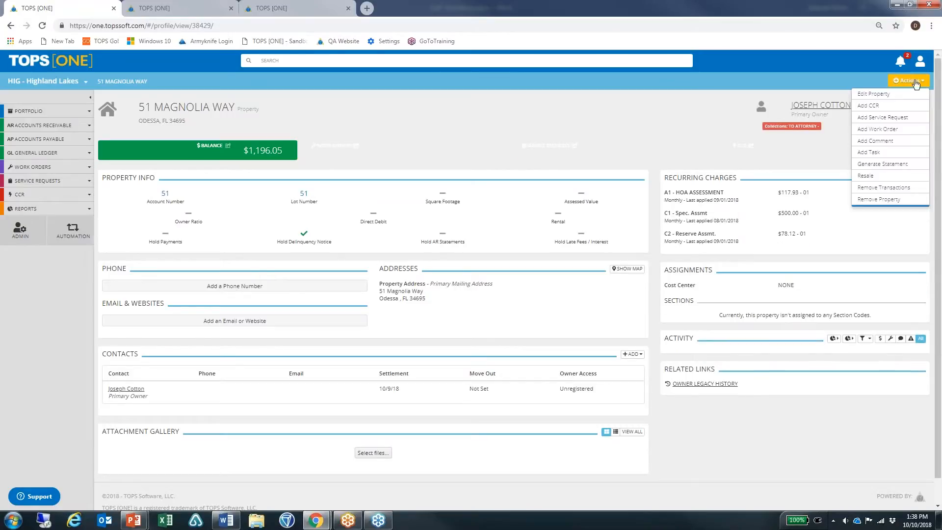
left_click(905, 94)
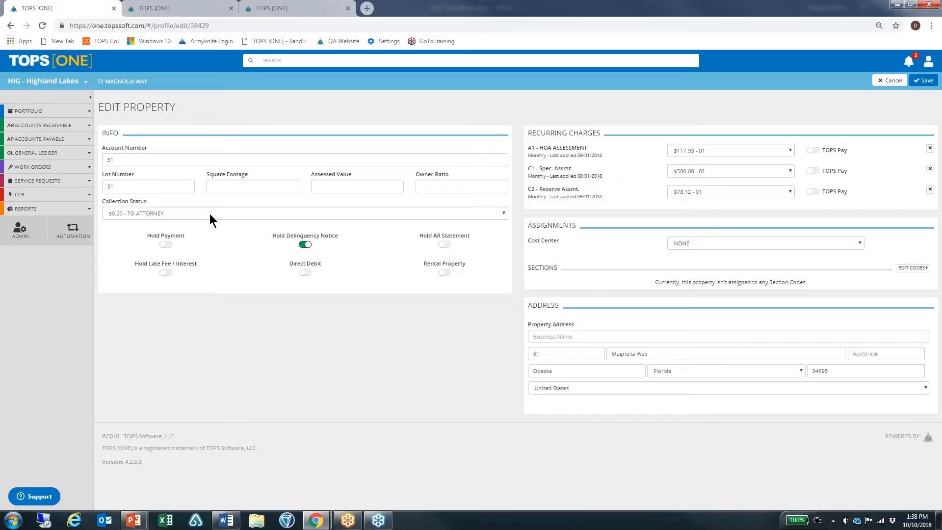
left_click(51, 112)
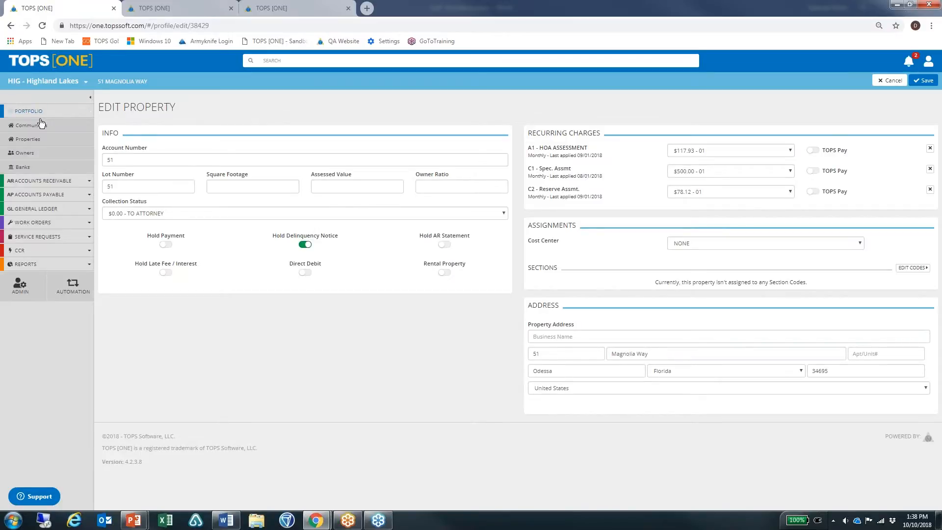
left_click(30, 140)
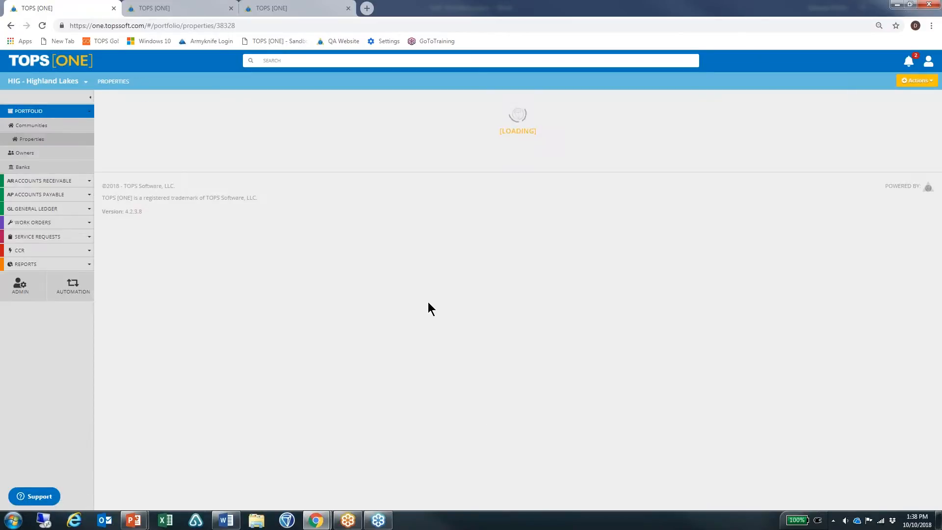
left_click(863, 106)
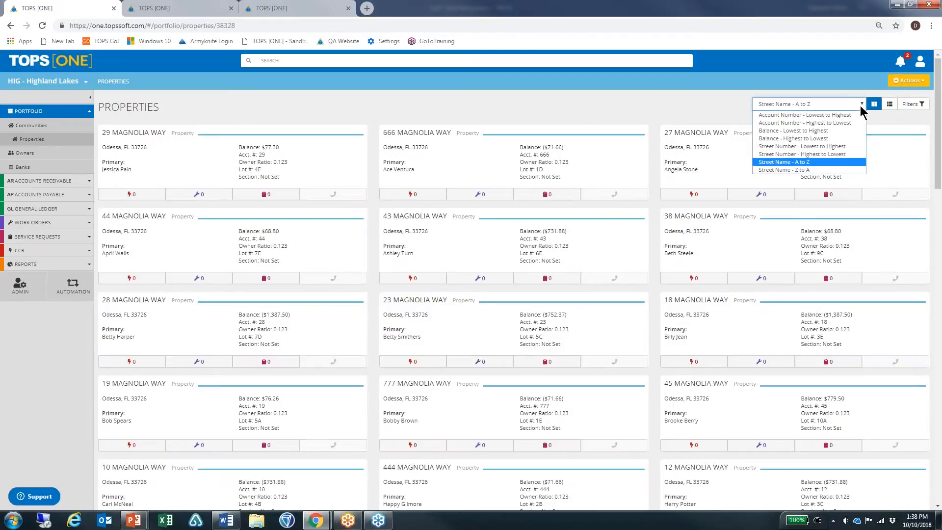
left_click(25, 153)
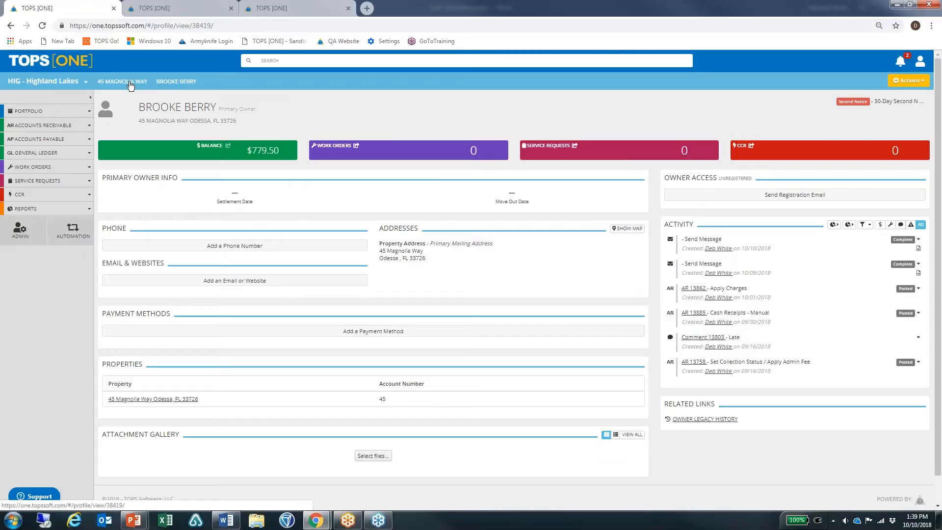
left_click(129, 81)
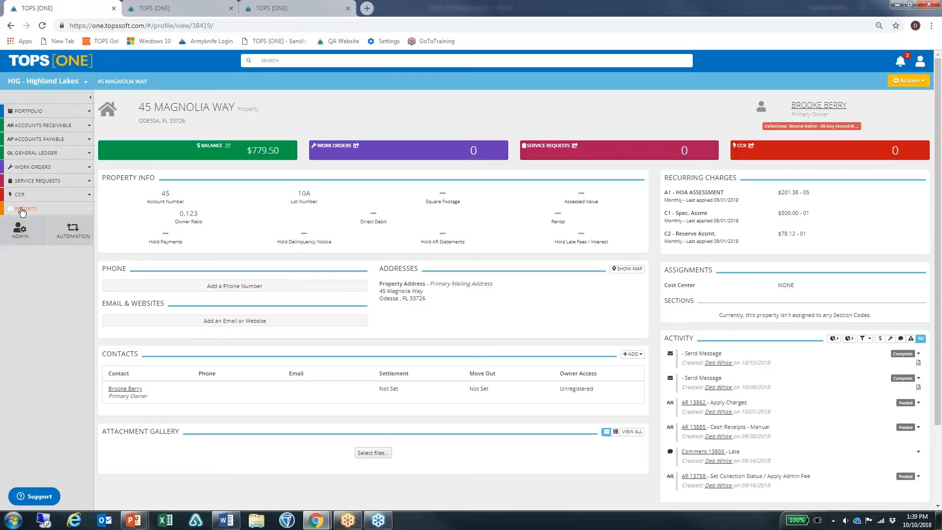
- Run the standard Collection Status report for Highland Lakes with an As Of Date of 10/31/2018
left_click(22, 210)
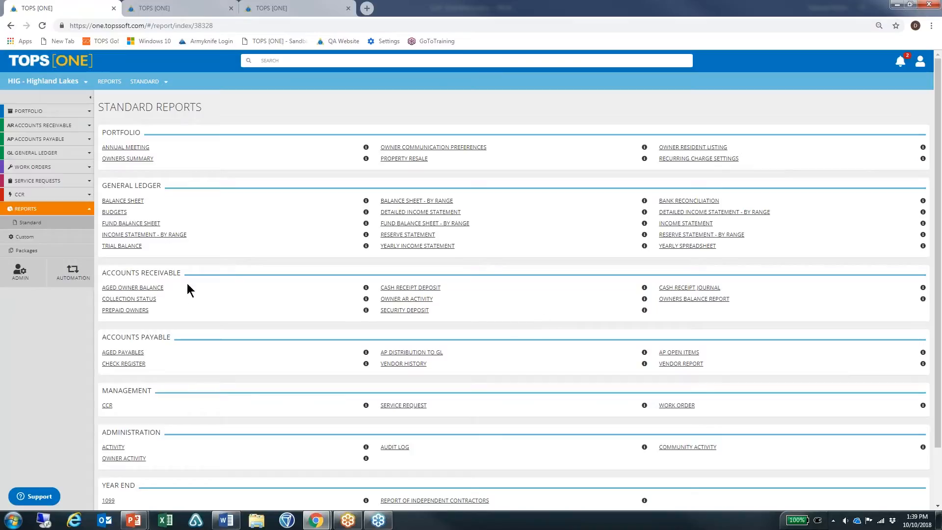
left_click_drag(177, 274, 98, 274)
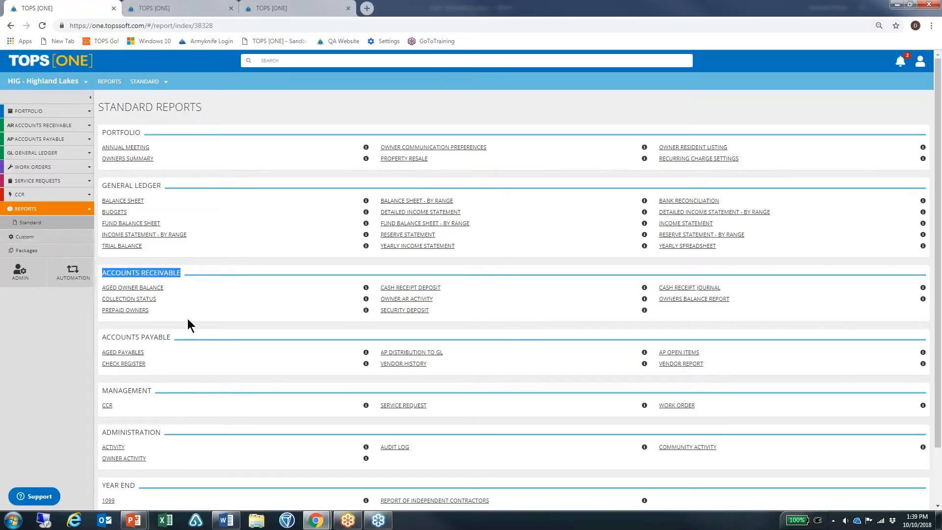
left_click(144, 300)
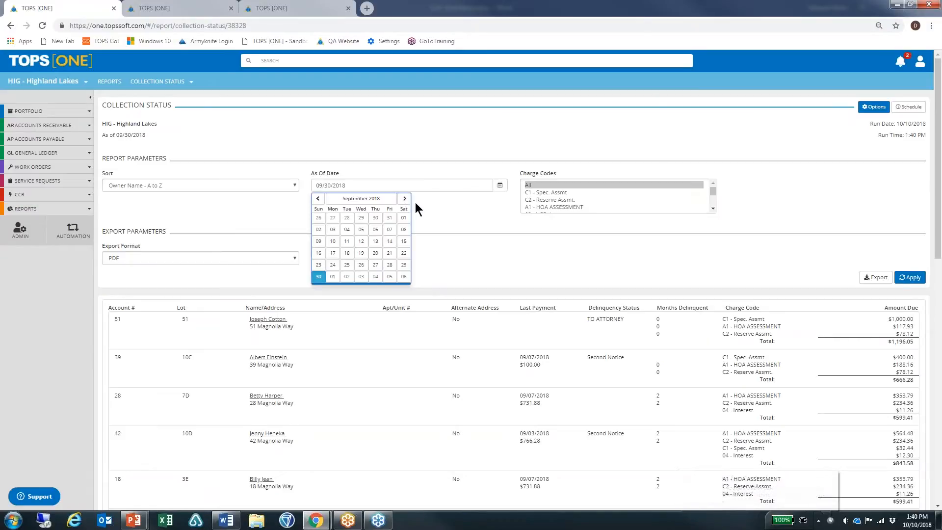
left_click(404, 199)
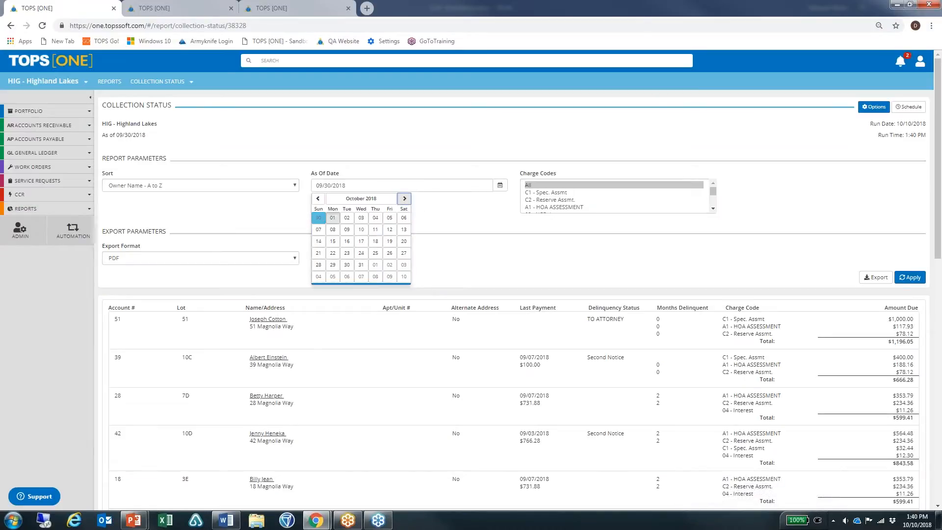
left_click(361, 269)
left_click(911, 278)
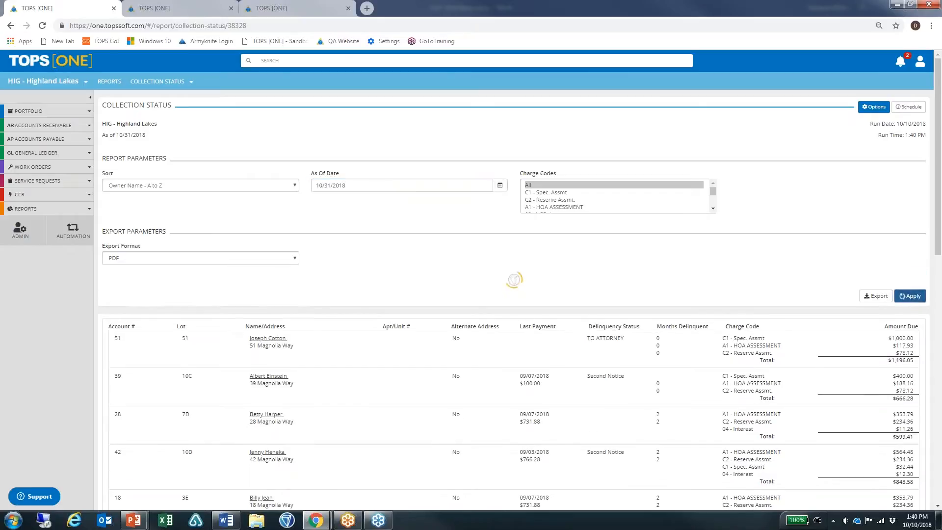
- Review the Delinquency Status entries of the owners listed in the Collection Status report
triple_click(630, 323)
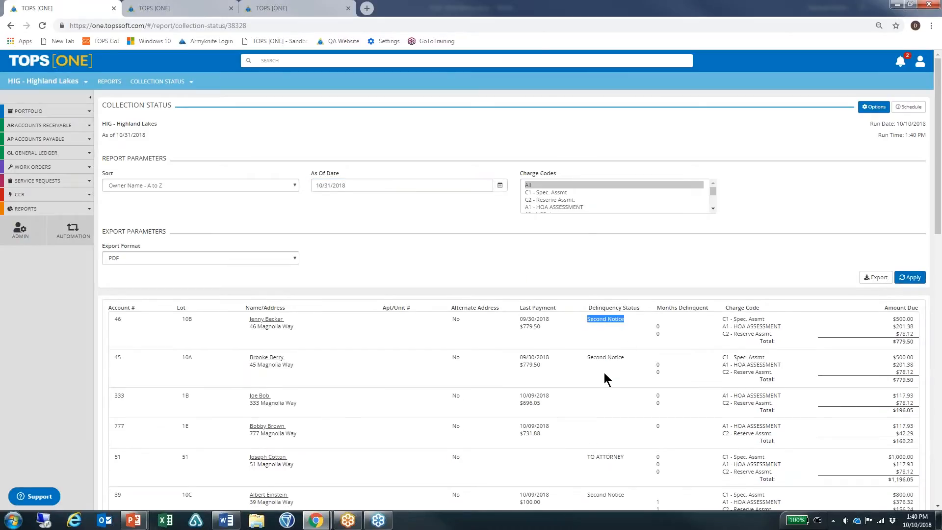
left_click_drag(626, 357, 589, 354)
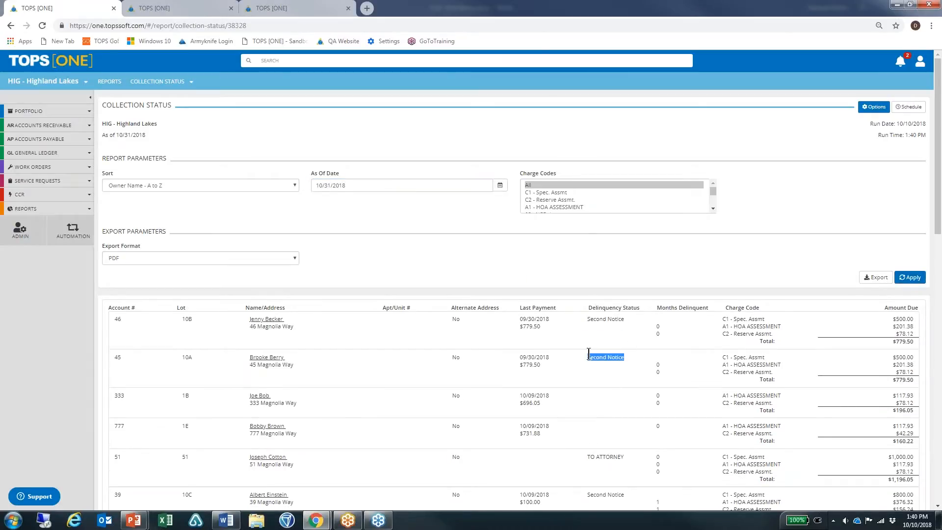
scroll(598, 387, "down", 1)
left_click_drag(625, 425, 521, 425)
- Rerun the Collection Status report for A1 - HOA ASSESSMENT only, for C1 - Spec. Assmt only, and again for all charge codes
left_click_drag(564, 140, 544, 145)
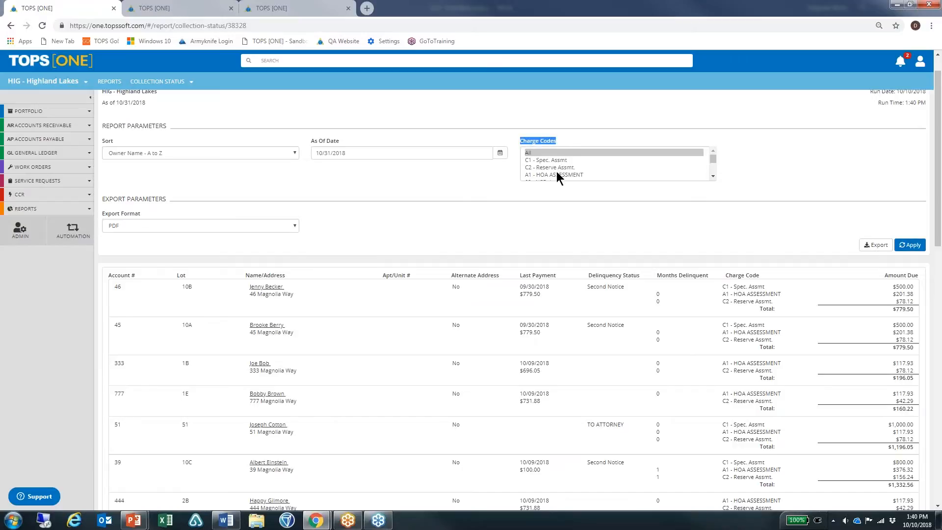
left_click(571, 175)
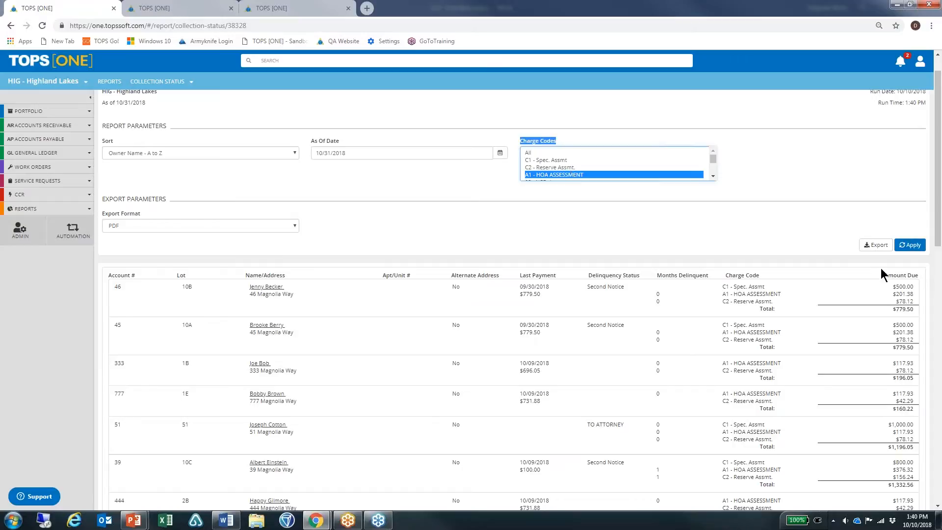
left_click(911, 245)
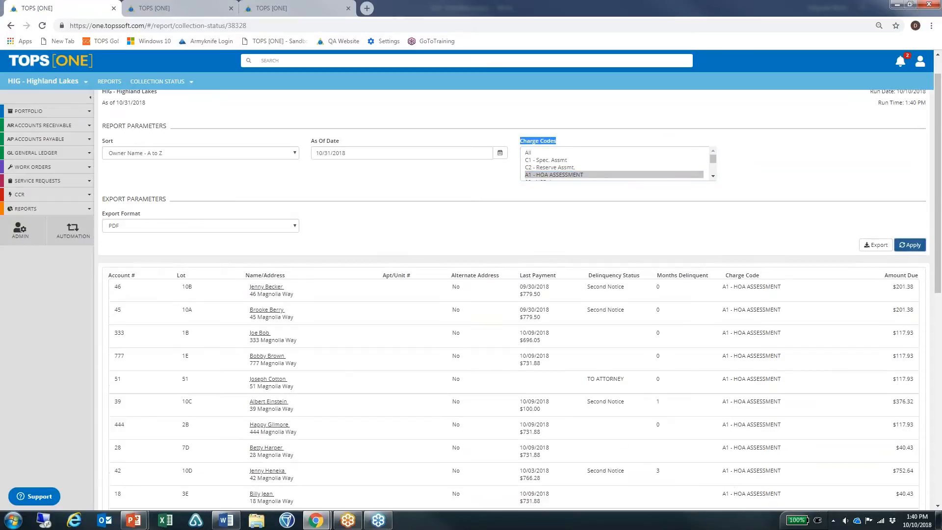
left_click(558, 161)
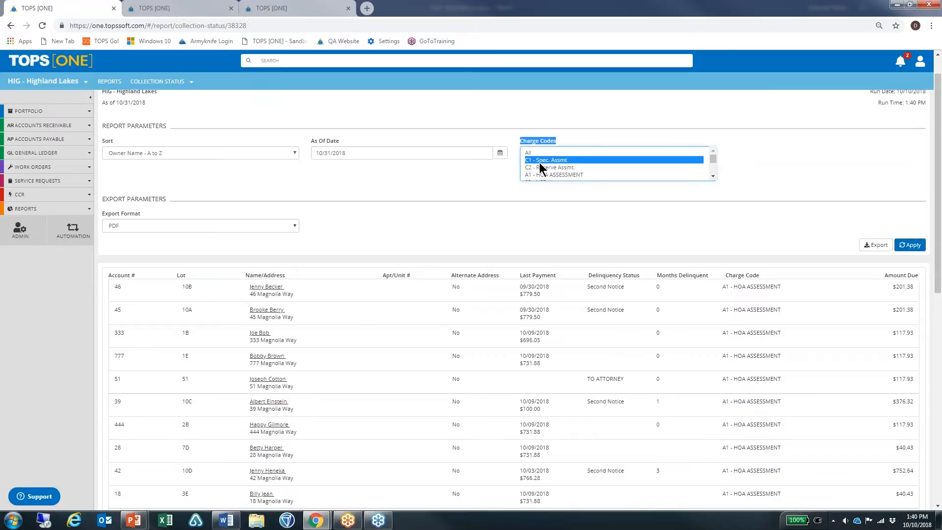
left_click(913, 245)
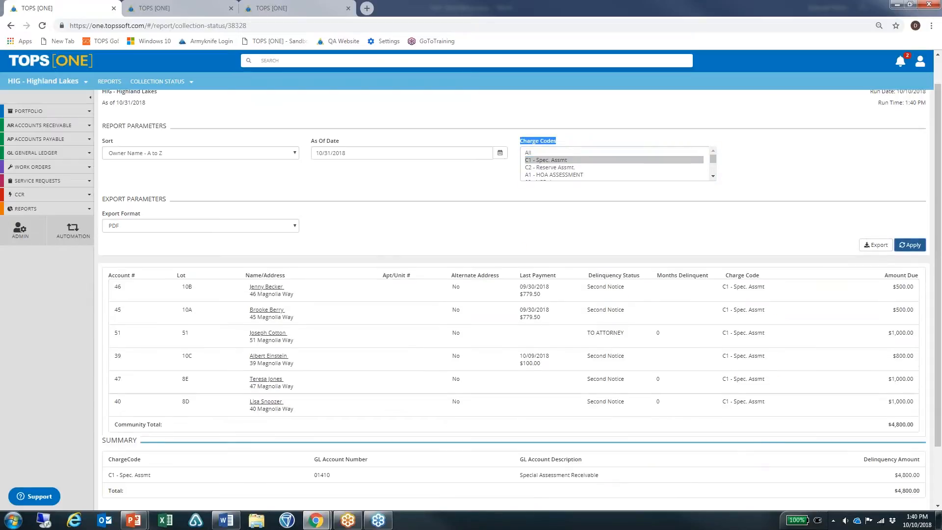
left_click(529, 153)
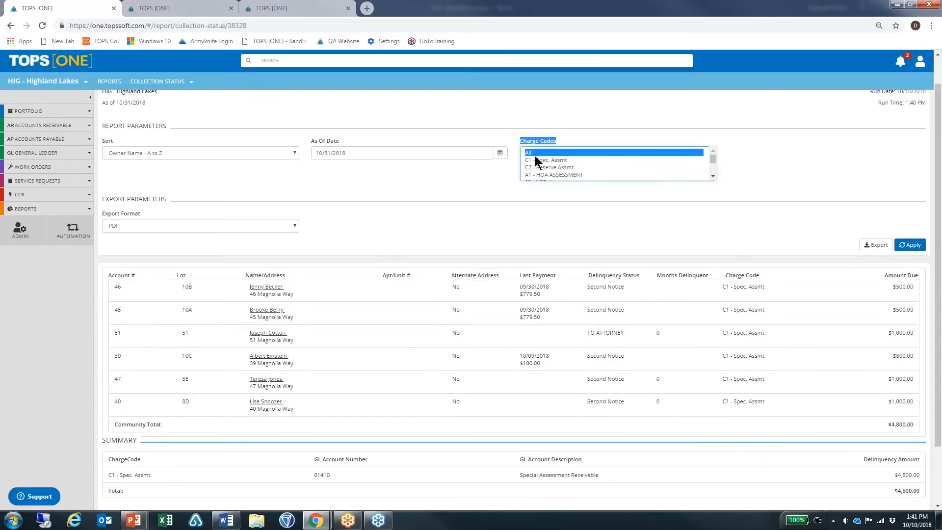
left_click(912, 246)
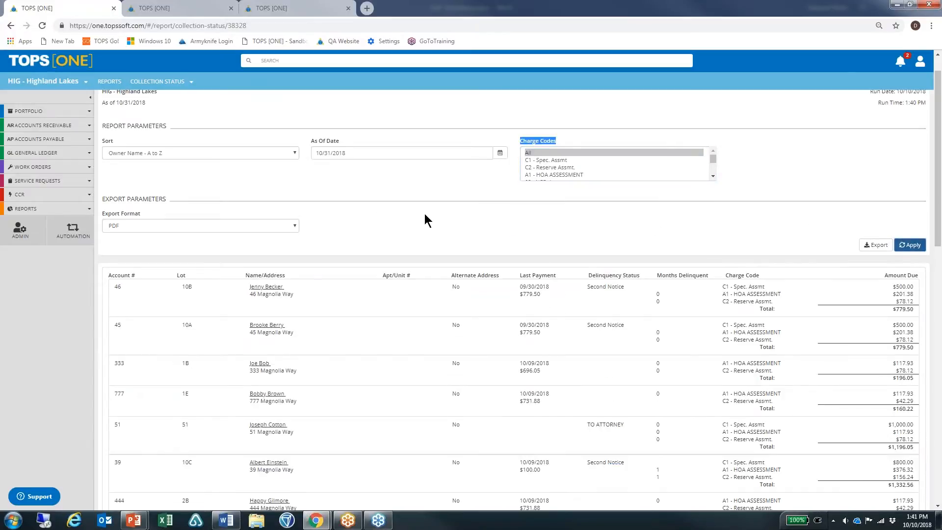
- Export the Collection Status report in PDF format and open the exported file
left_click(269, 227)
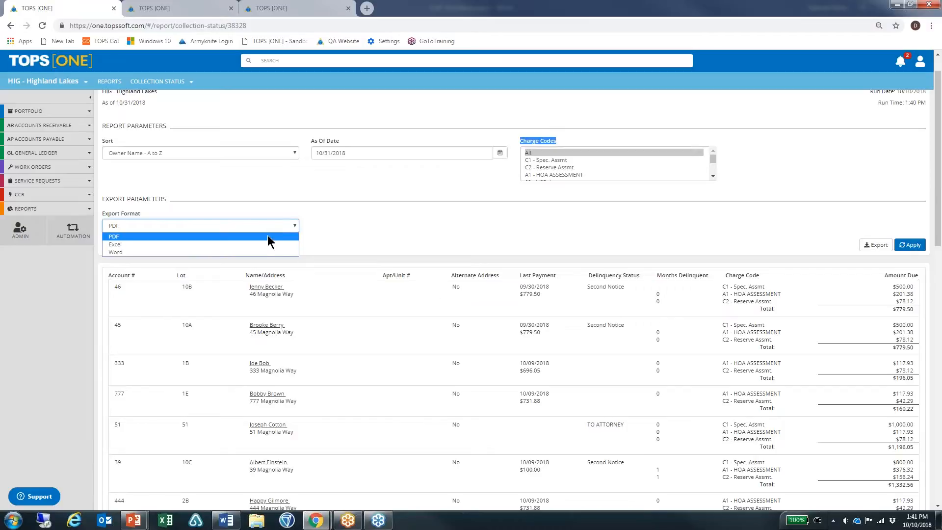
left_click(270, 237)
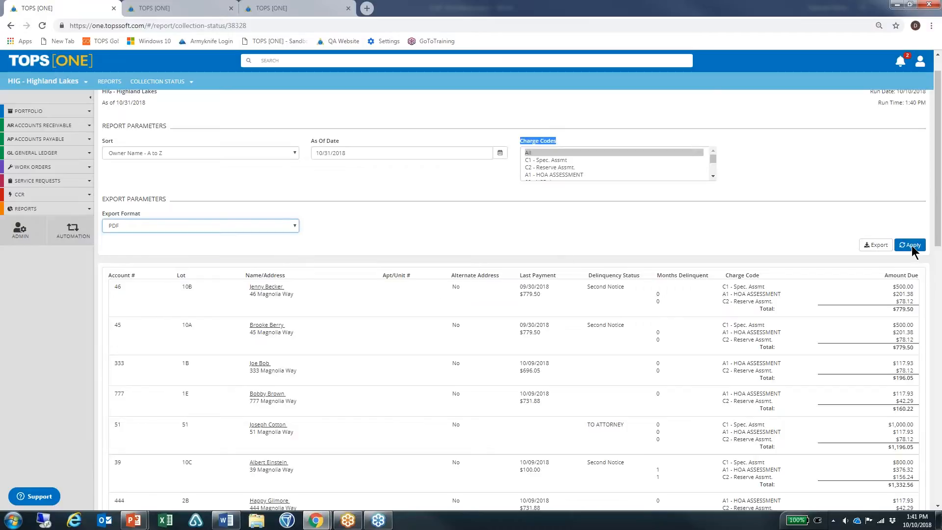
left_click(912, 246)
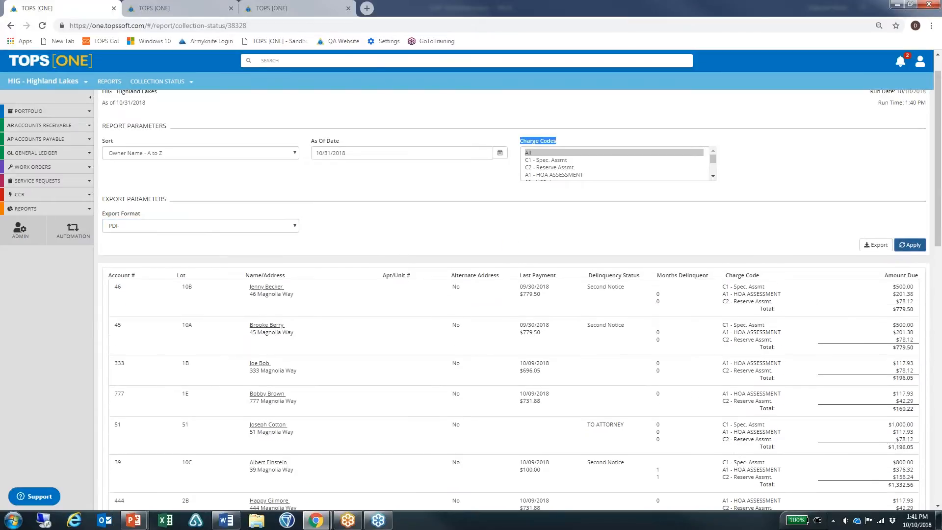
left_click(55, 500)
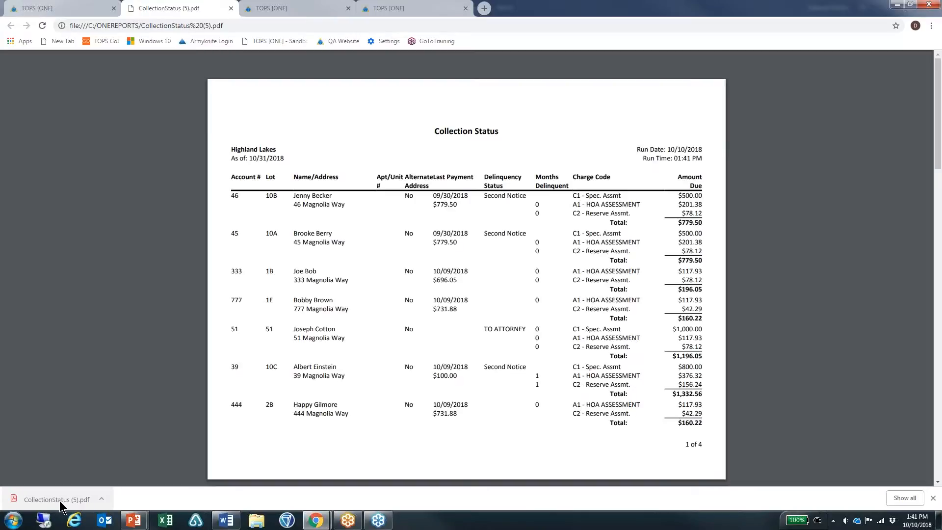
- Return to TOPS [ONE] and show Highland Lakes' accounts receivable collection activity for all dates
left_click(65, 8)
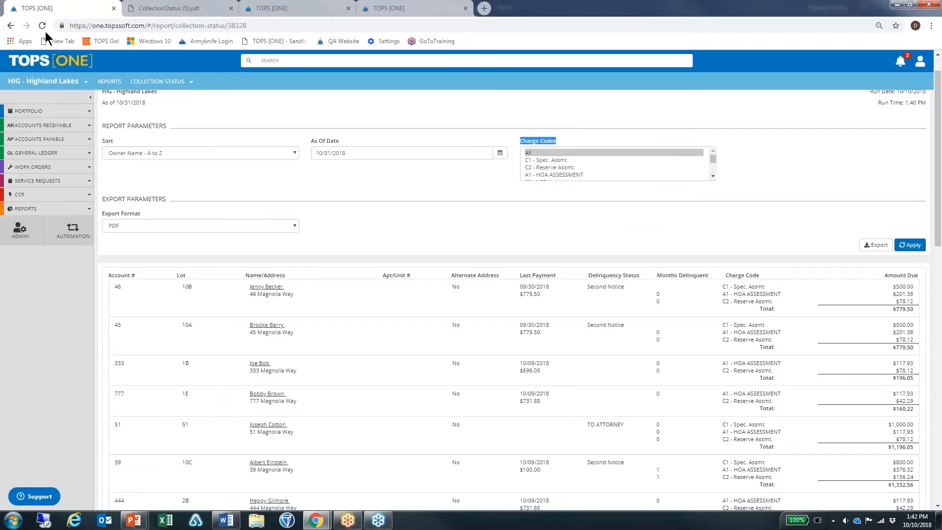
left_click(58, 140)
left_click(57, 140)
left_click(54, 129)
left_click(42, 196)
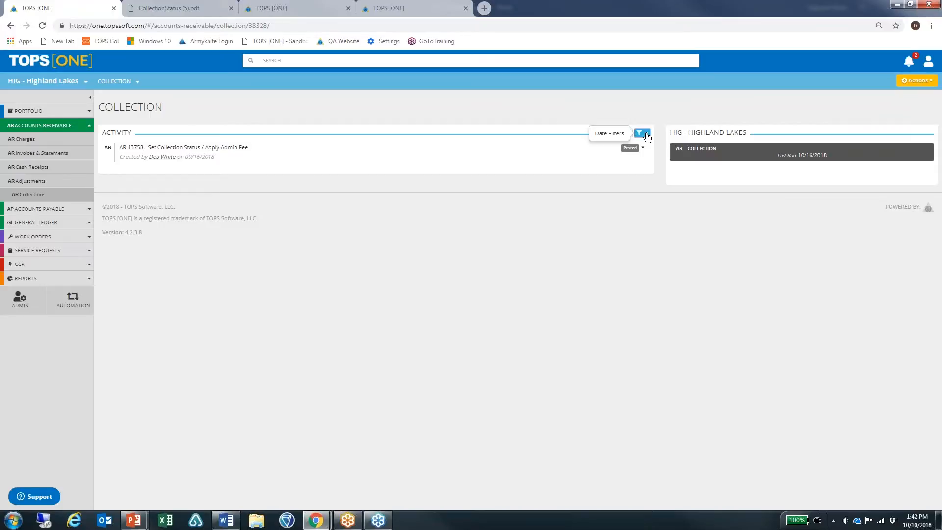
left_click(640, 132)
left_click(605, 166)
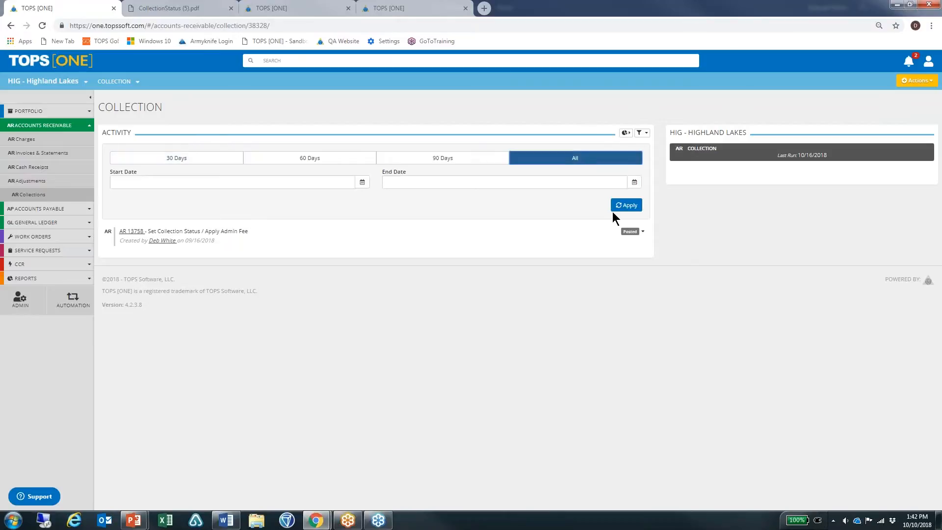
left_click(627, 205)
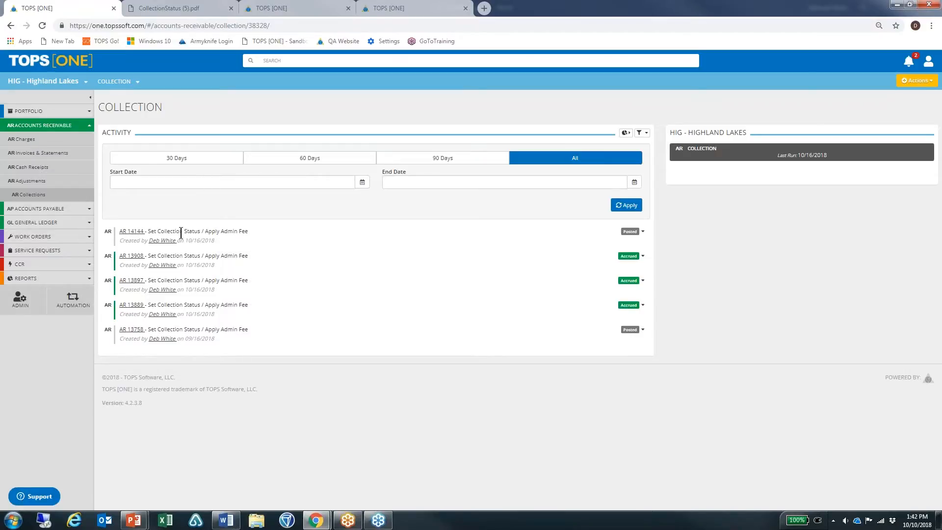
- Open the posted collection batch AR 14144, print its 15-Day Late Notice letters and look through them
left_click(133, 235)
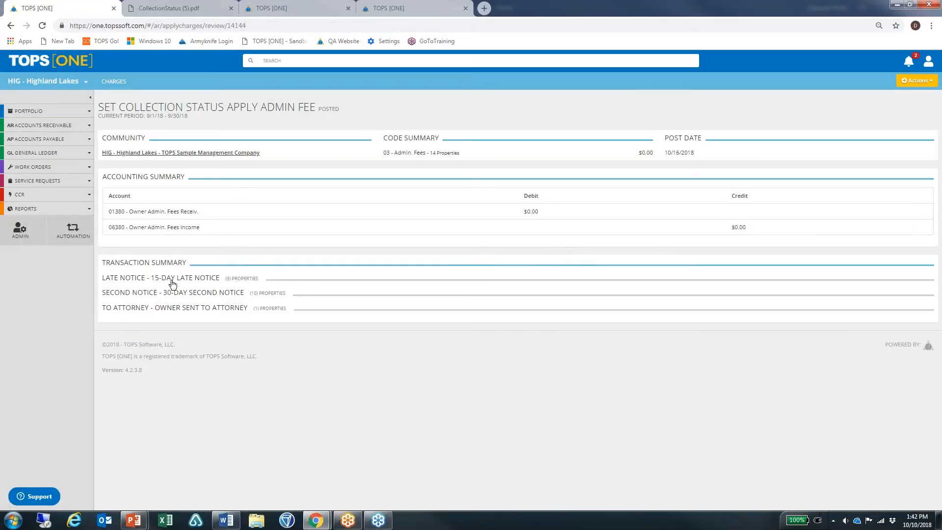
left_click(242, 281)
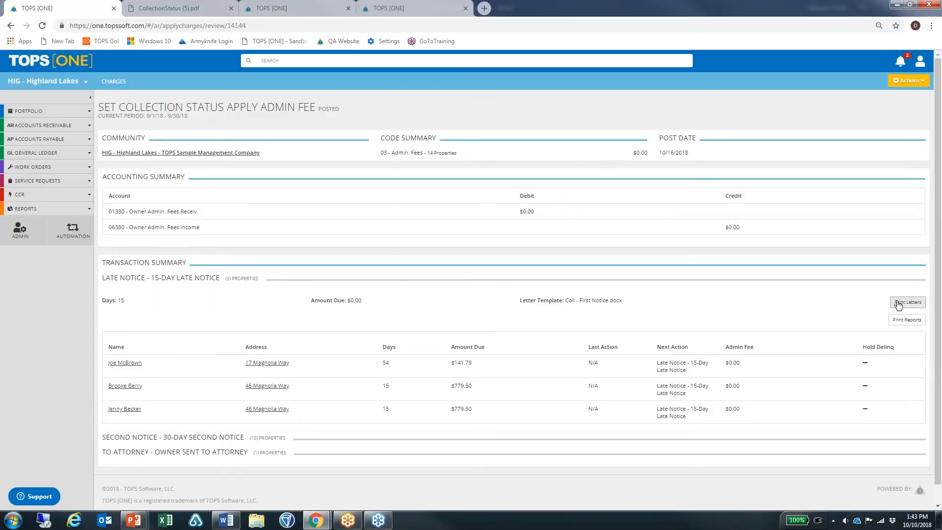
left_click(899, 305)
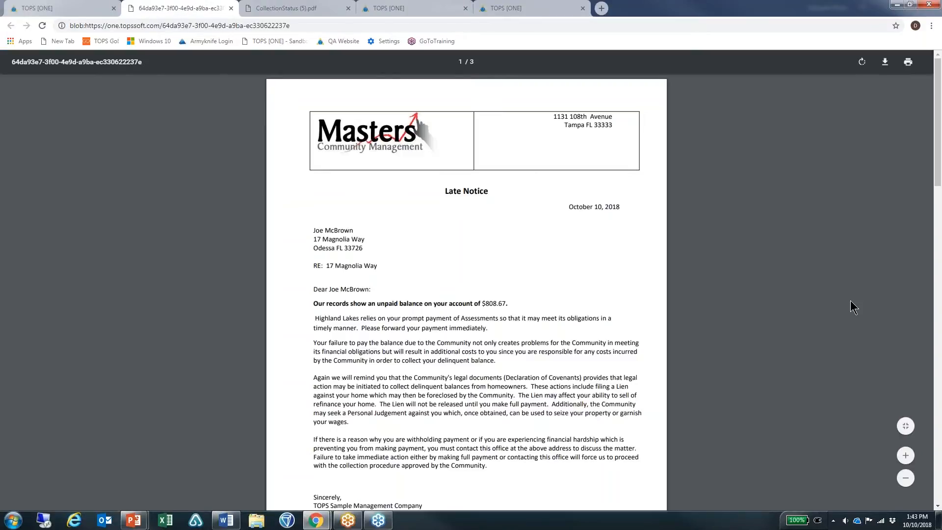
left_click_drag(482, 305, 517, 306)
scroll(570, 282, "down", 4)
scroll(559, 309, "down", 8)
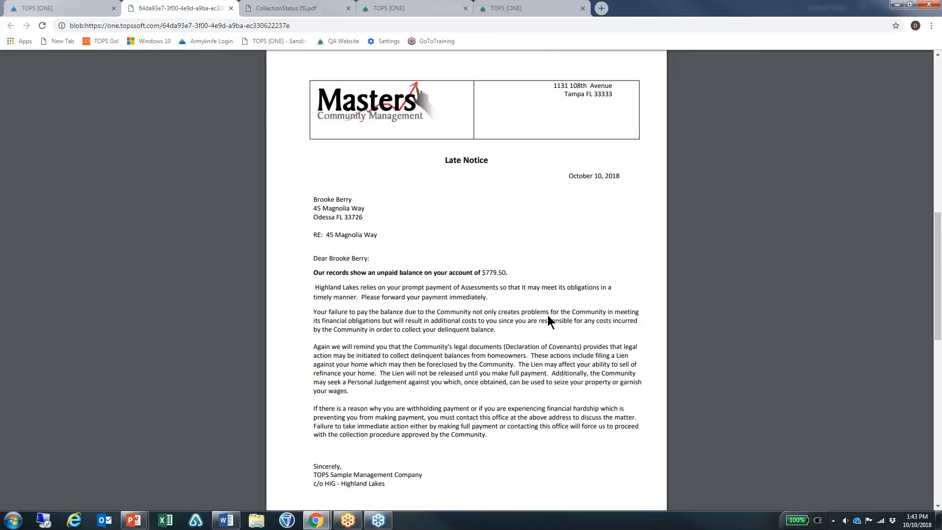
- Return to the posted batch, print the 30-Day Second Notice letters and look through them
left_click(66, 8)
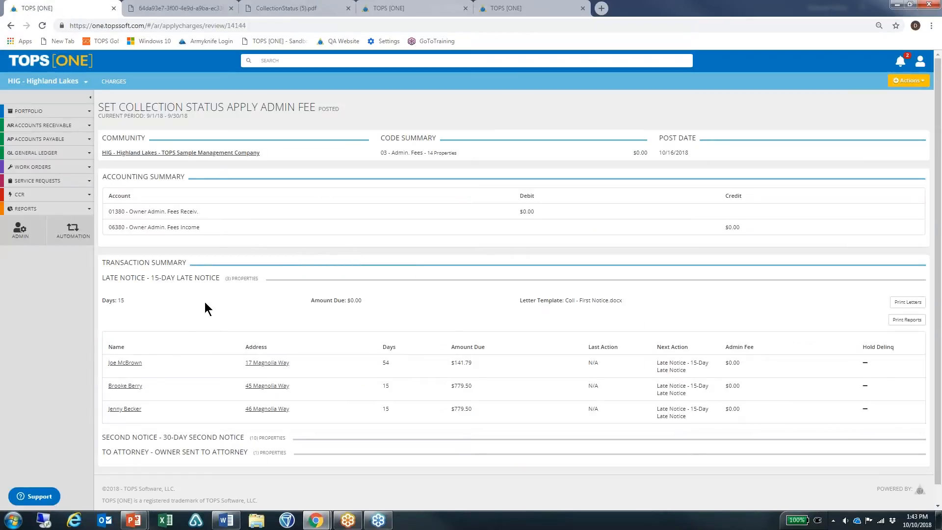
left_click(250, 278)
left_click(265, 297)
left_click(905, 320)
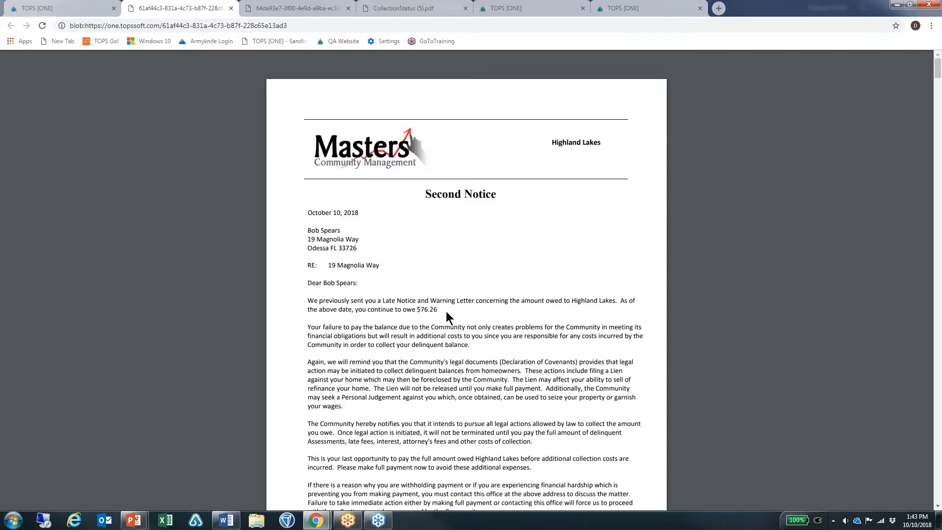
left_click_drag(452, 302, 417, 311)
left_click(420, 311)
scroll(529, 311, "down", 6)
scroll(570, 289, "down", 12)
scroll(577, 310, "down", 5)
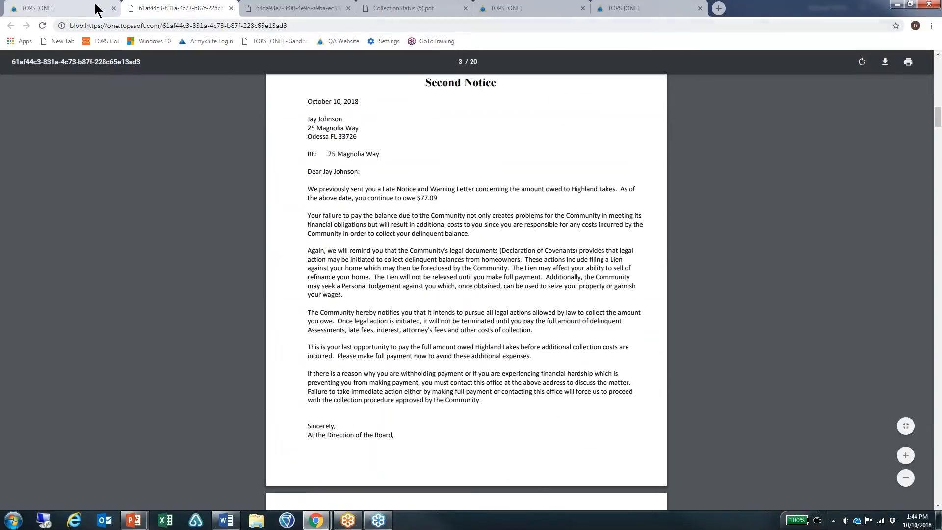
- Return to the posted batch and view the property details in its To Attorney group
left_click(54, 8)
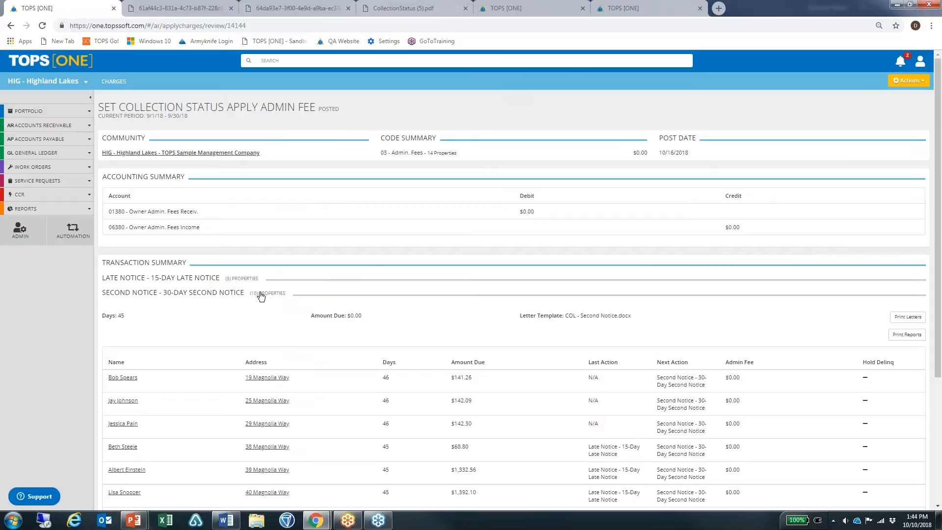
left_click(262, 295)
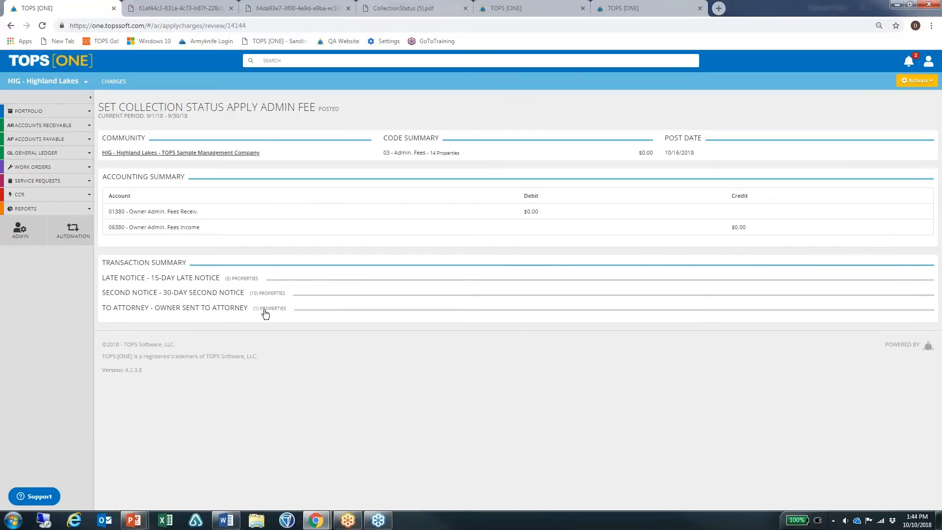
left_click(265, 310)
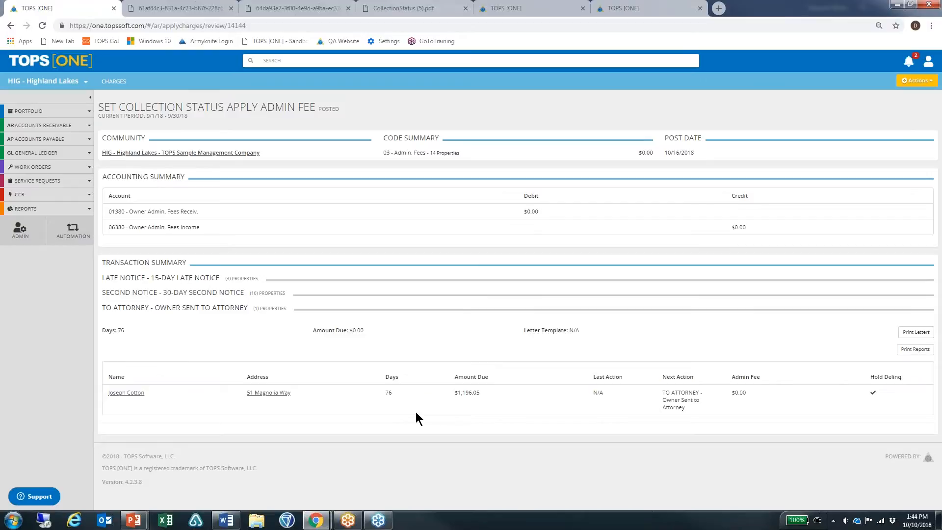
- Show the batch's 15-Day Late Notice properties and open the profile of the first owner listed
left_click(224, 311)
left_click(199, 281)
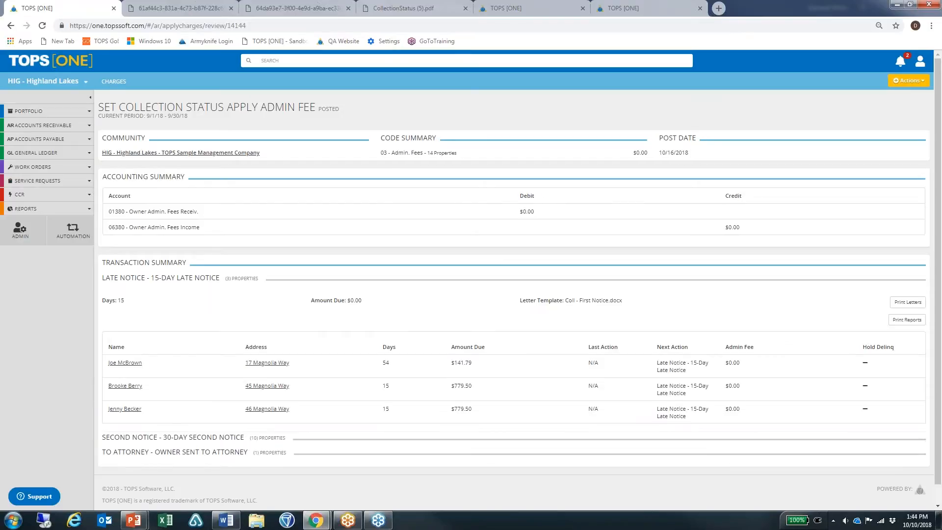
left_click(143, 363)
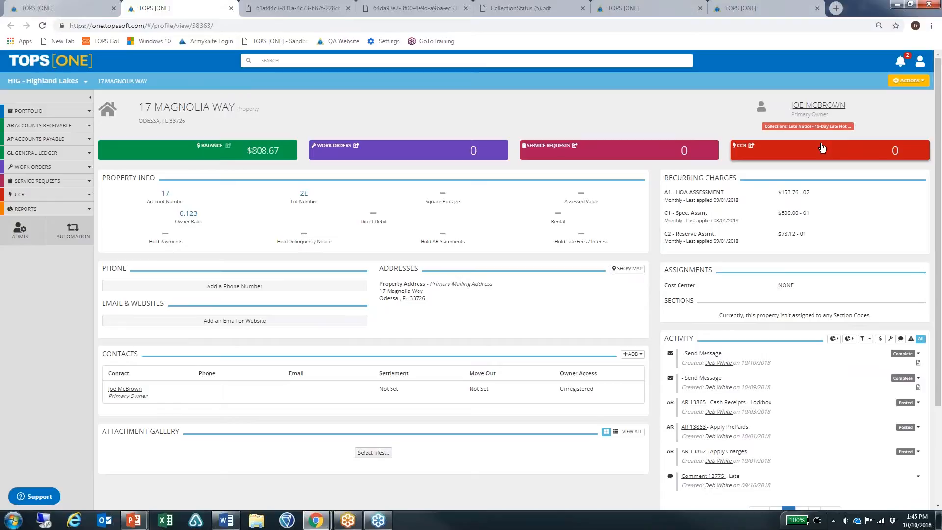
- Open Highland Lakes' community profile and go to its codes list through the related links
left_click(58, 81)
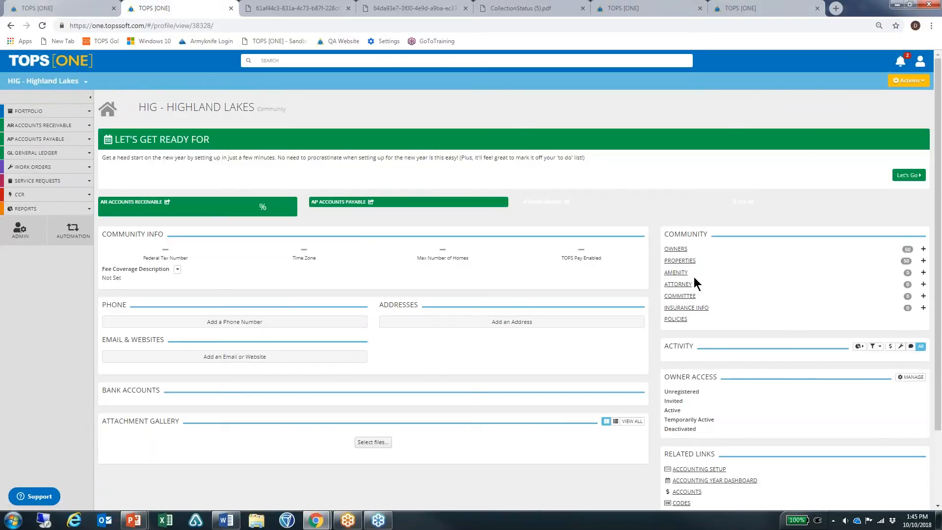
scroll(556, 275, "down", 4)
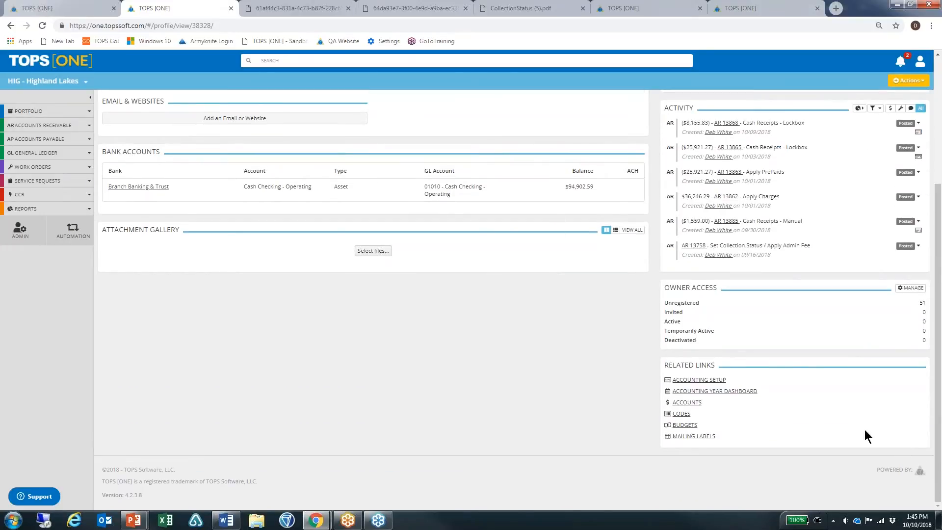
left_click_drag(716, 364, 664, 363)
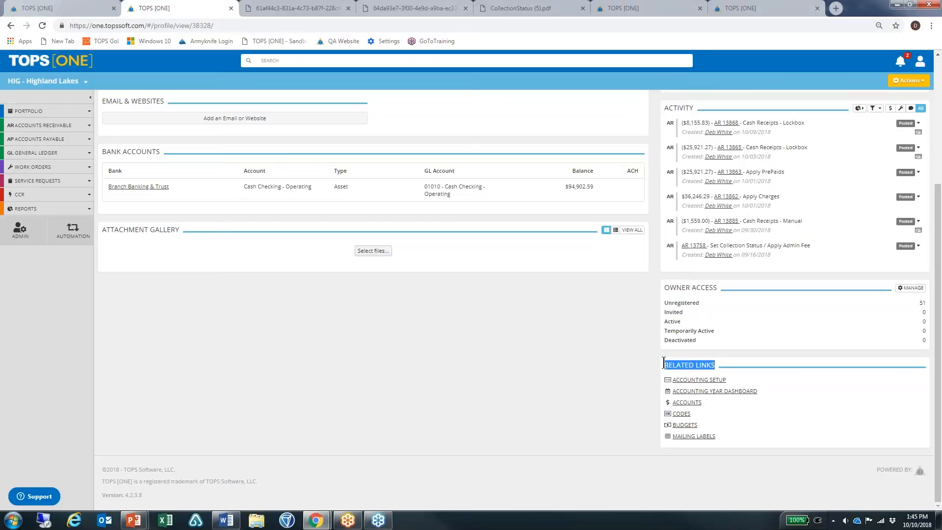
left_click(681, 415)
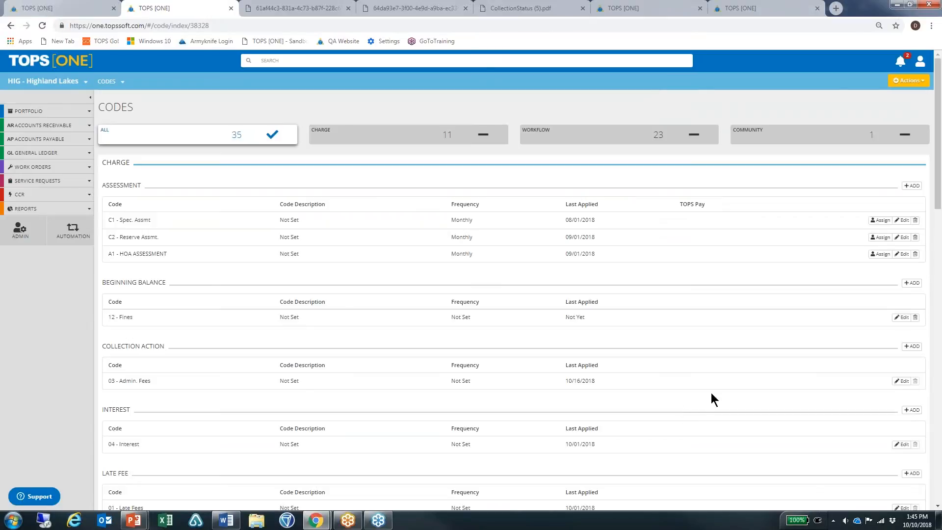
- Open the 03 - Admin. Fees code for editing and review its Collection Action Process and Hold Categories
left_click(905, 383)
left_click_drag(938, 286, 941, 300)
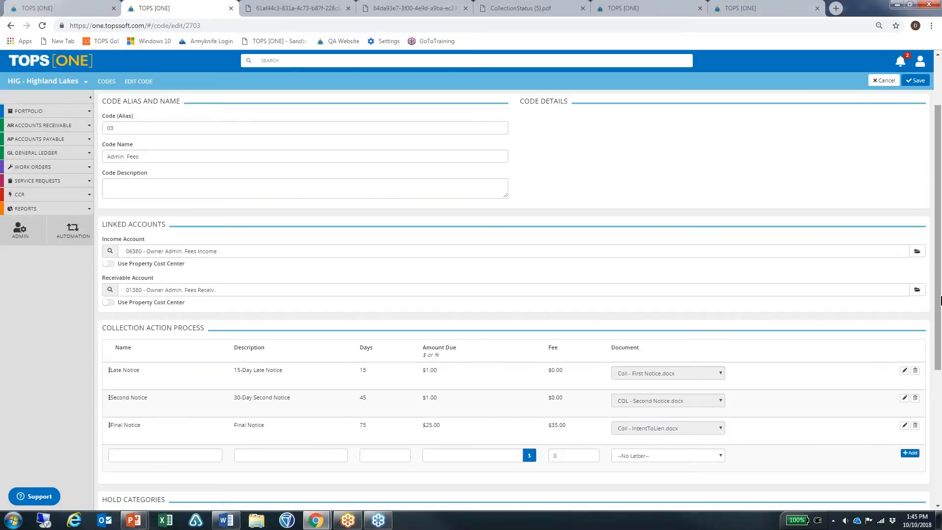
left_click_drag(940, 312, 941, 400)
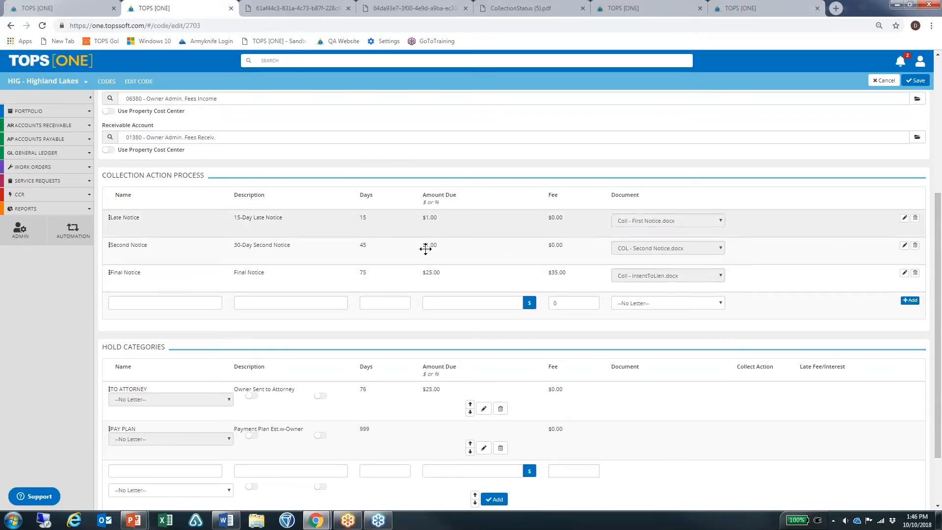
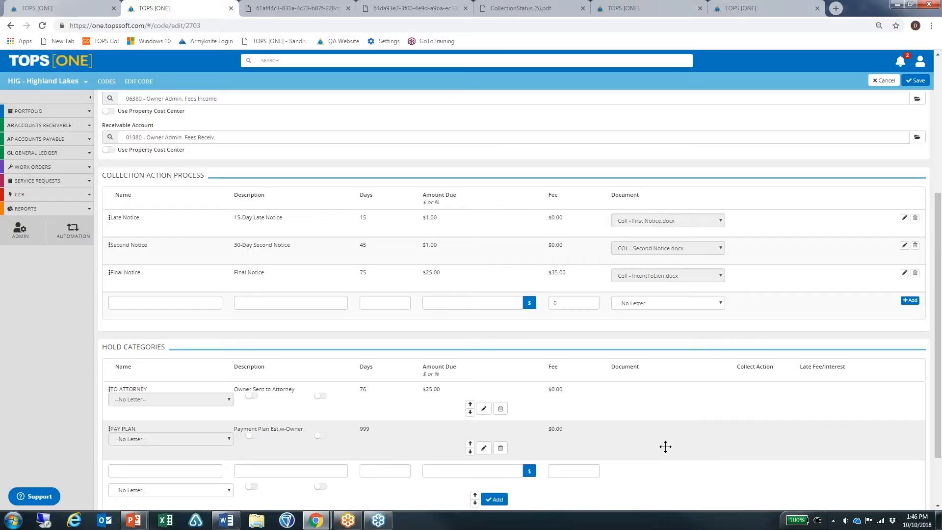
- Browse Highland Lakes' properties and owners, then open the profile of the primary owner of lot 10A
left_click(28, 111)
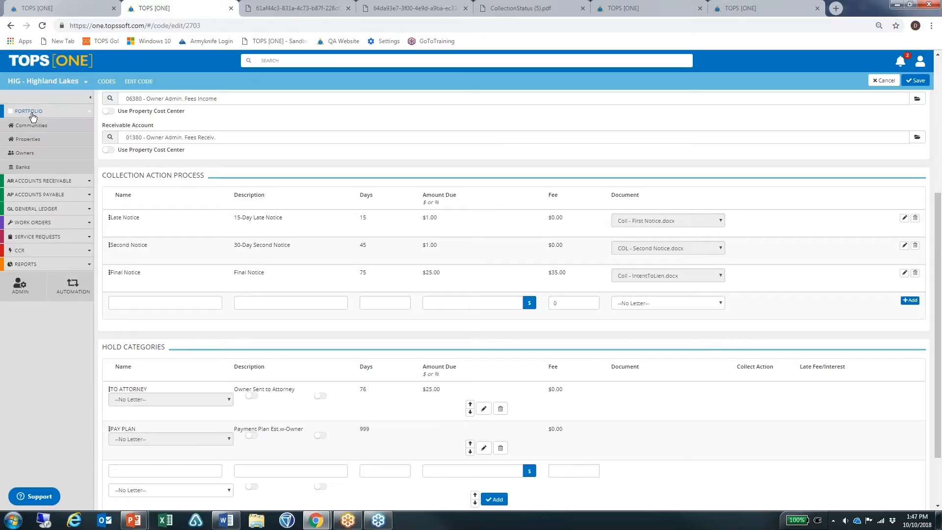
left_click(47, 141)
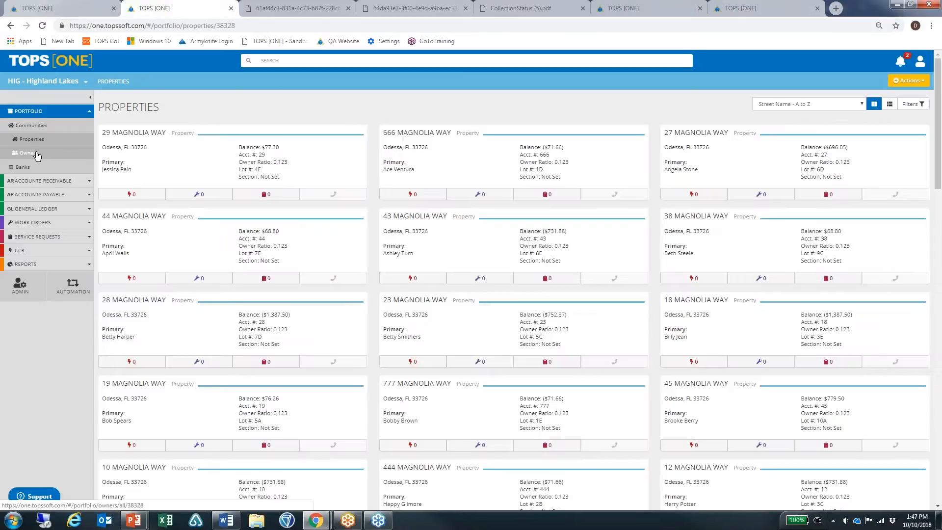
left_click(37, 154)
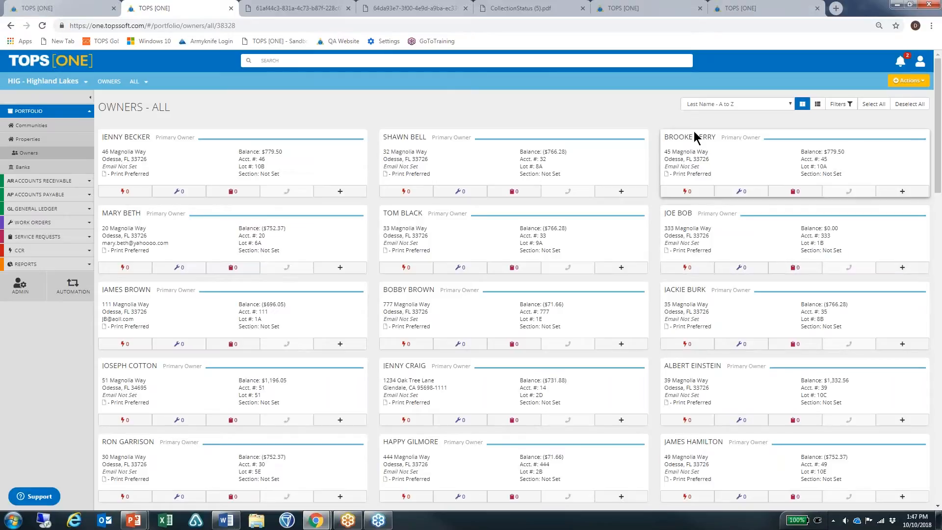
left_click(701, 143)
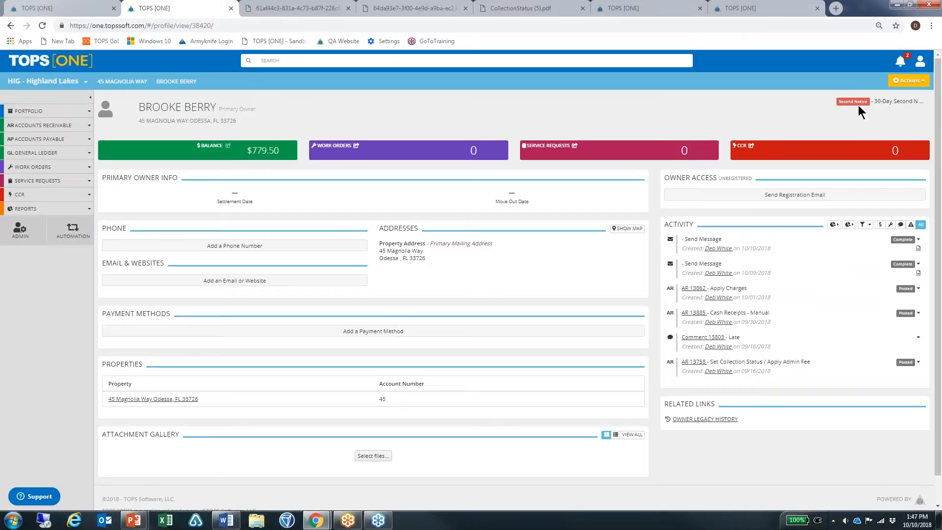
left_click(907, 80)
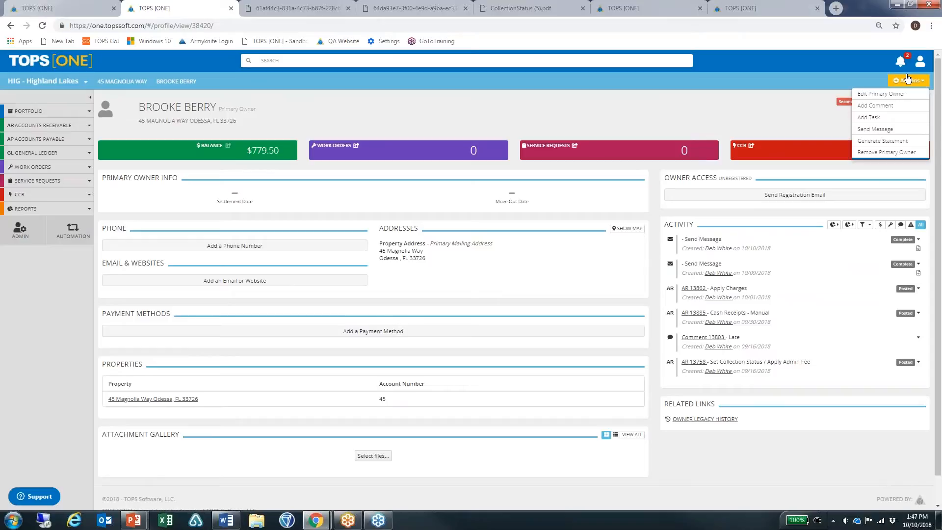
left_click(907, 80)
- Go from the owner's profile to the lot 10A property record and open it for editing
left_click(112, 82)
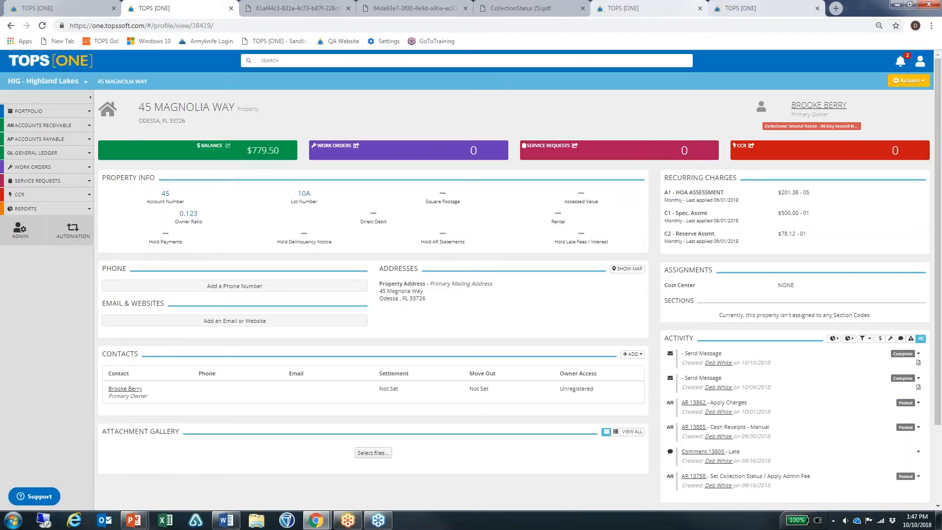
left_click_drag(260, 107, 236, 111)
left_click(908, 80)
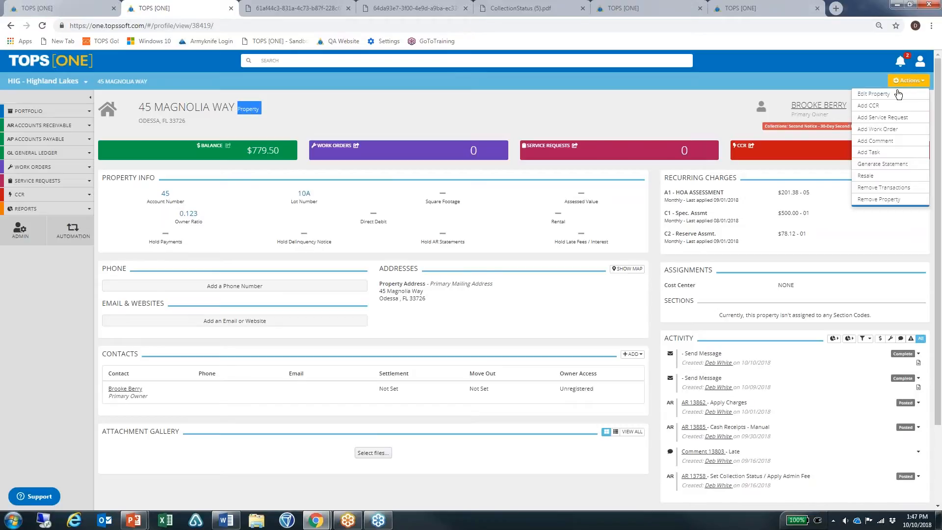
left_click(894, 94)
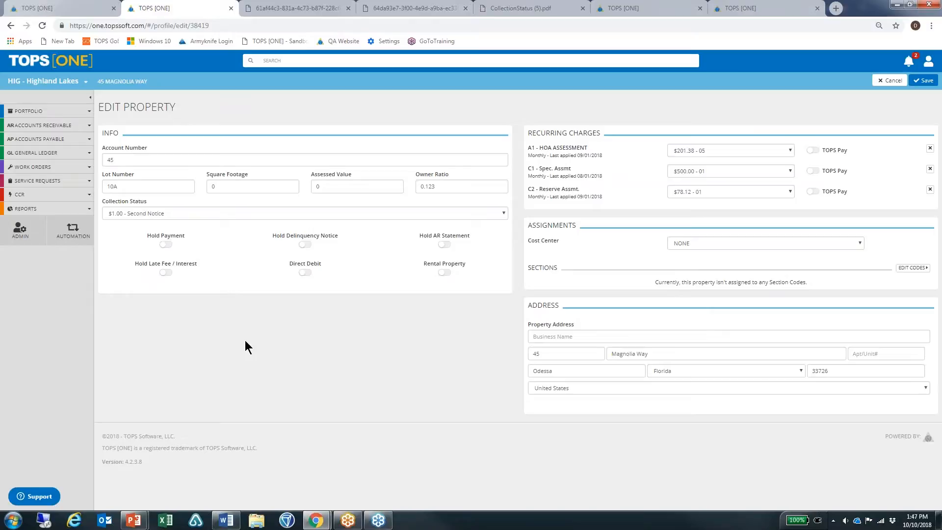
- Review the collection status options for lot 10A and set its Collection Status to $0.00 - TO ATTORNEY
left_click(196, 213)
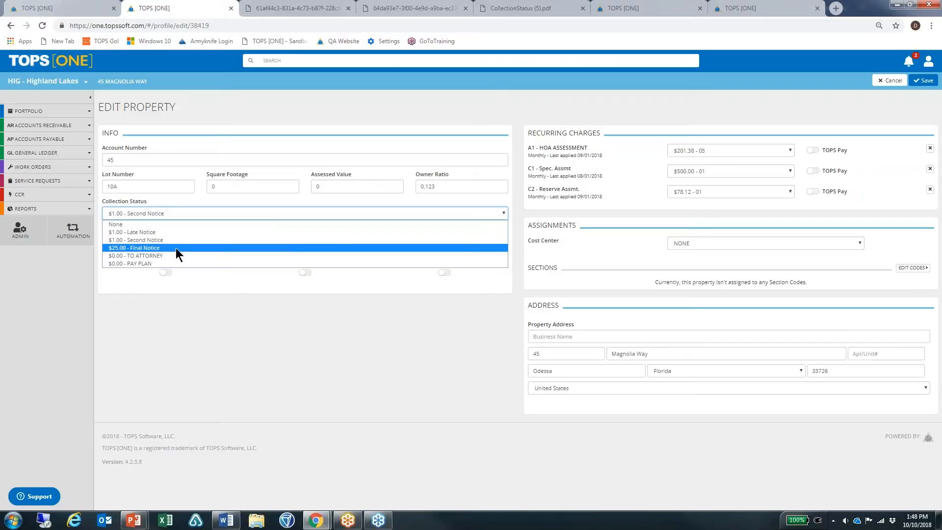
left_click(211, 213)
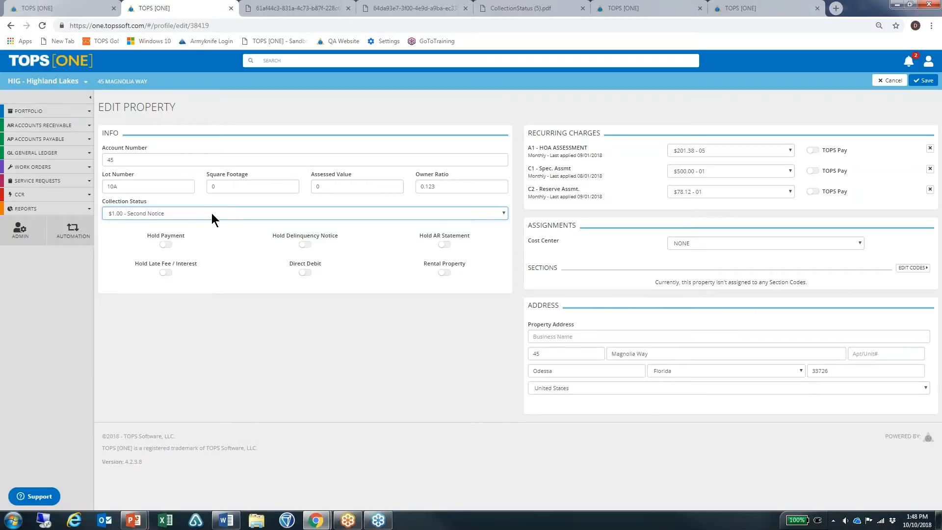
left_click(212, 216)
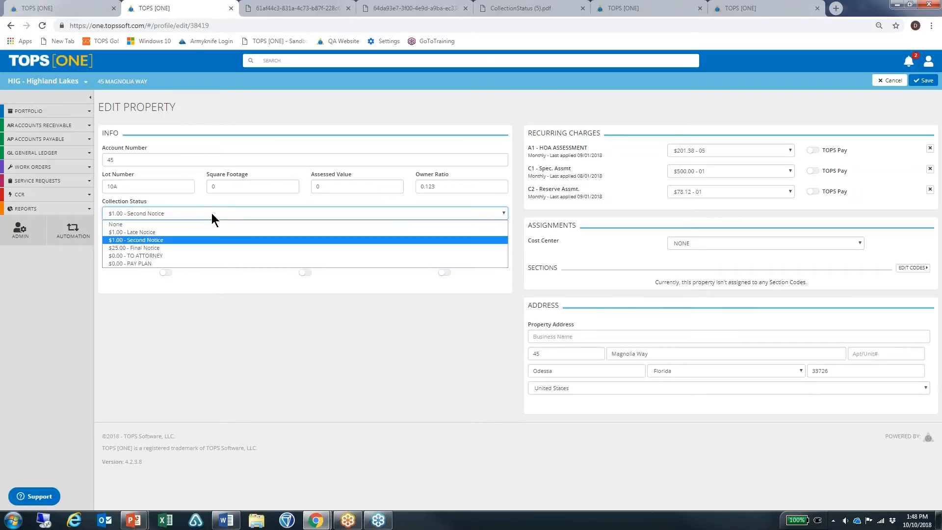
left_click(149, 232)
left_click(499, 214)
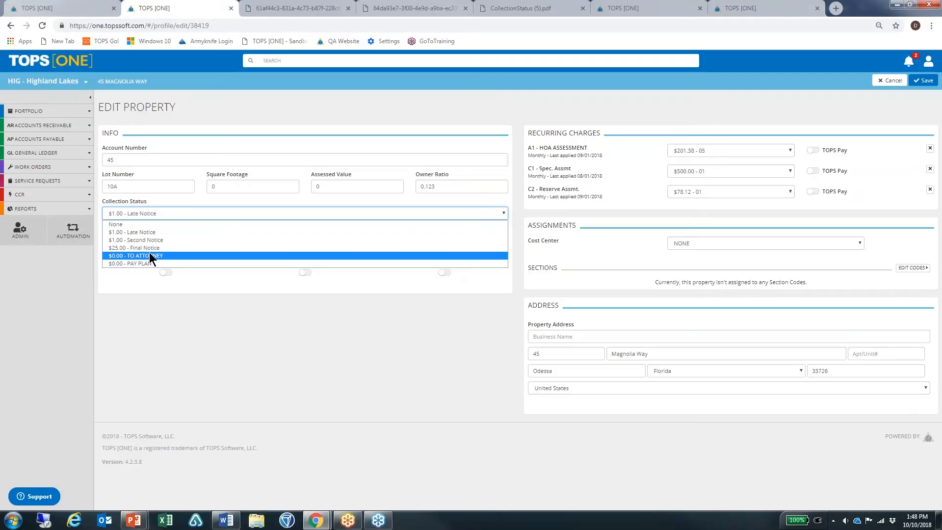
left_click(180, 255)
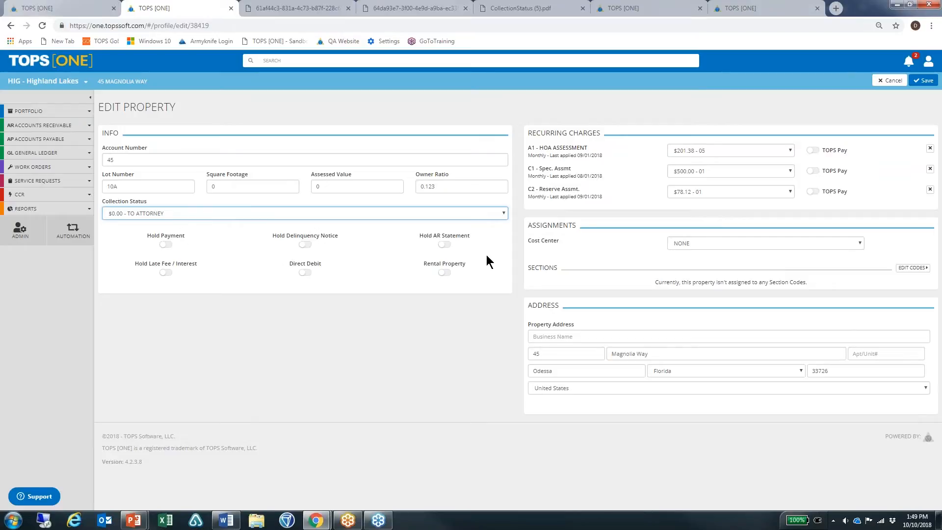
- Try the Hold Payment, Hold Delinquency Notice, Hold AR Statement and Hold Late Fee / Interest flags, and turn them off again
left_click(166, 244)
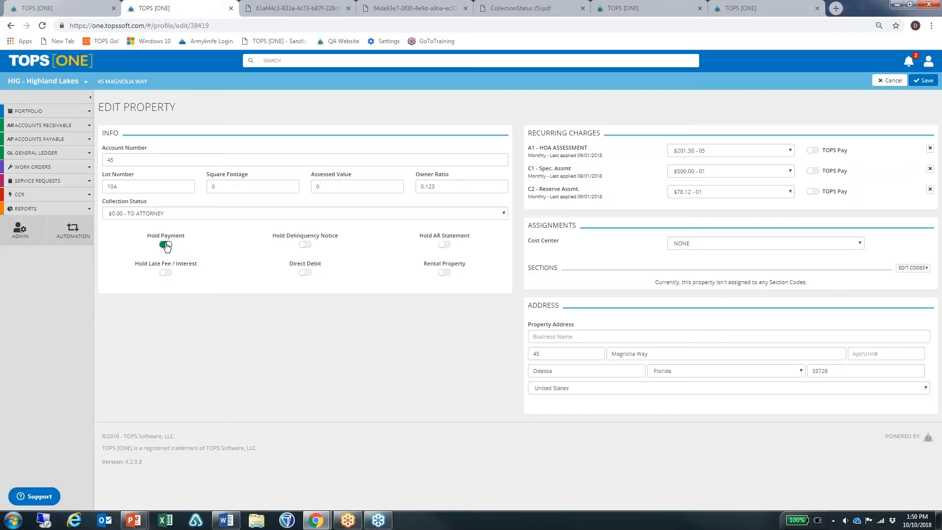
left_click(305, 245)
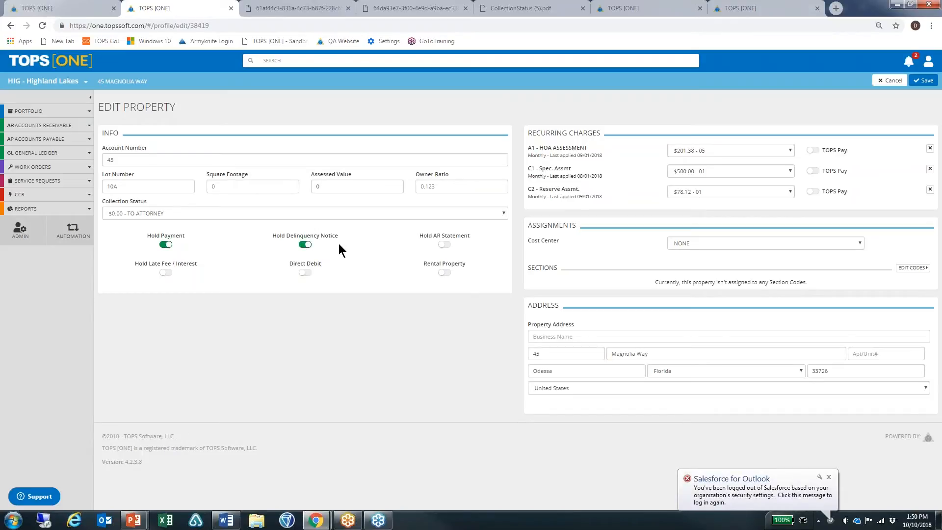
left_click(444, 245)
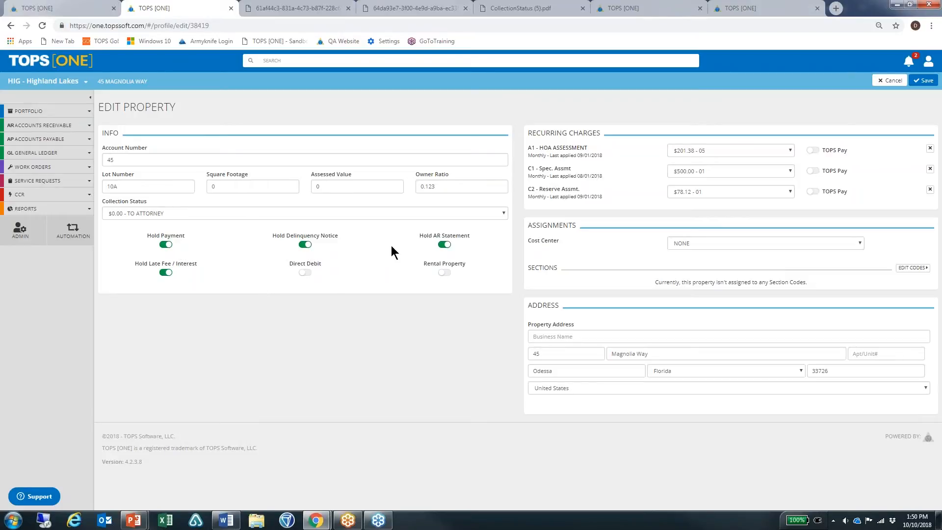
left_click(447, 244)
left_click(309, 246)
left_click(165, 247)
- Keep the TO ATTORNEY status, turn on Hold Payment and Hold Late Fee / Interest for lot 10A, and save the property
left_click(213, 211)
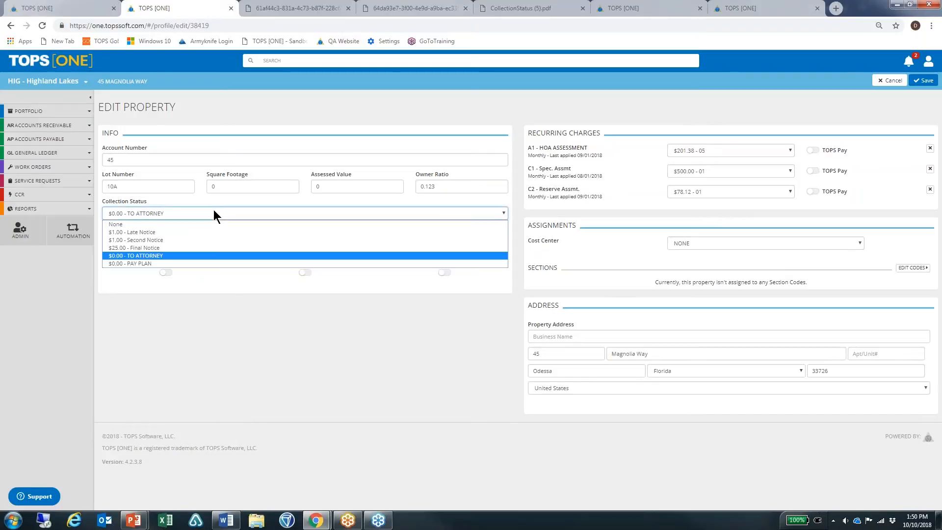
left_click(164, 256)
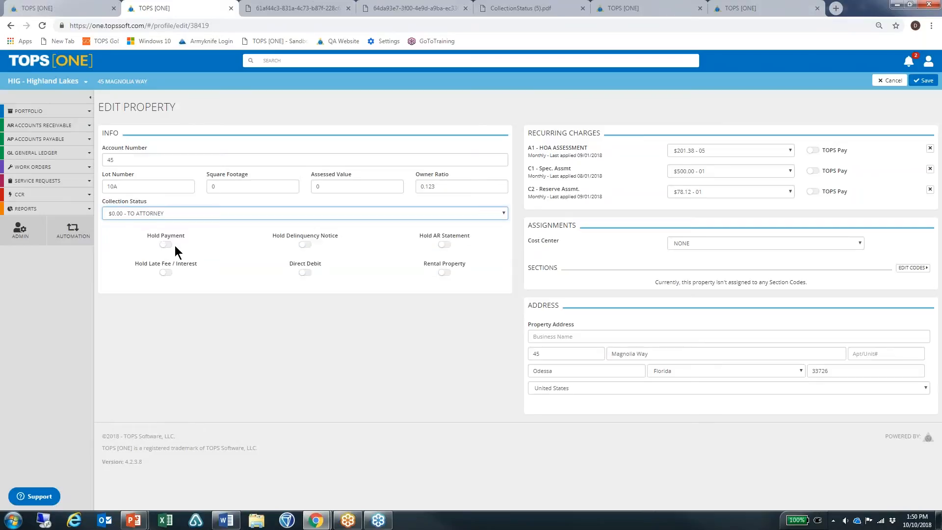
left_click(166, 245)
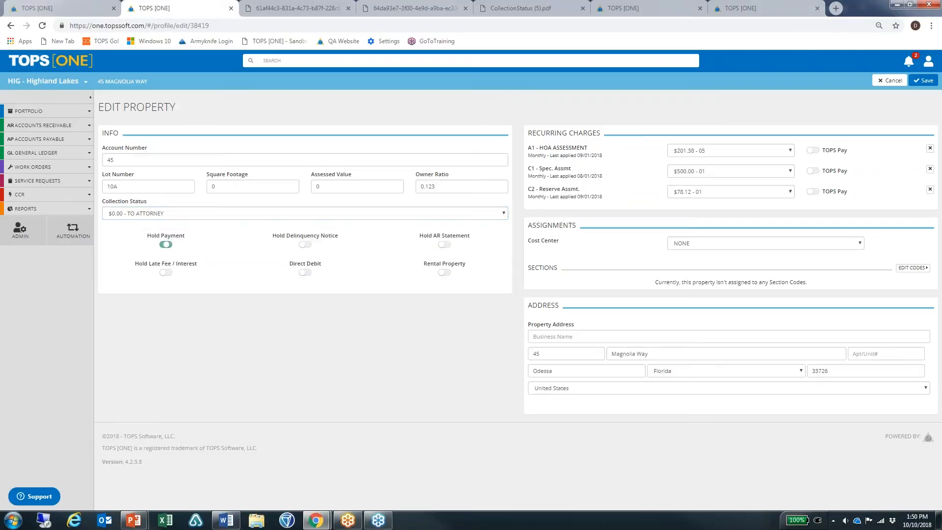
left_click(165, 272)
left_click(920, 81)
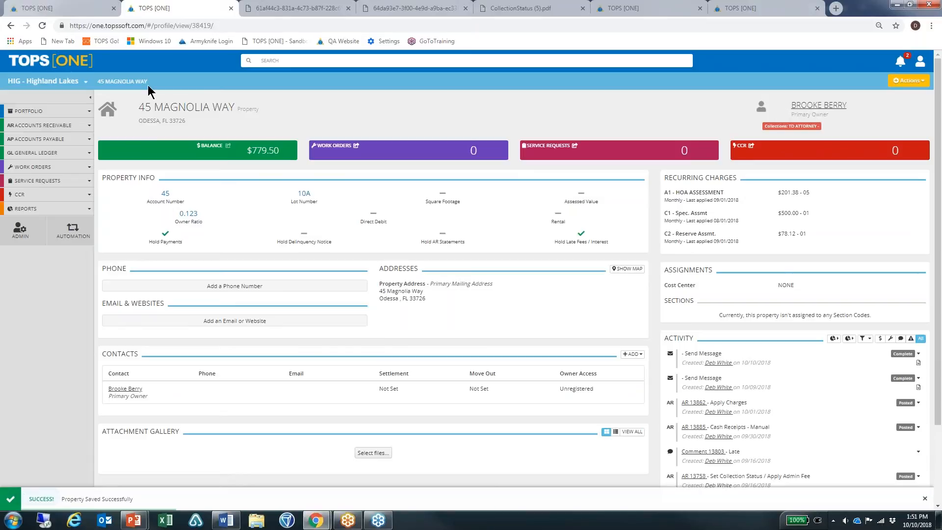
- Return to Highland Lakes' owners list and open the profile of the primary owner of lot 10D
left_click_drag(238, 109, 262, 109)
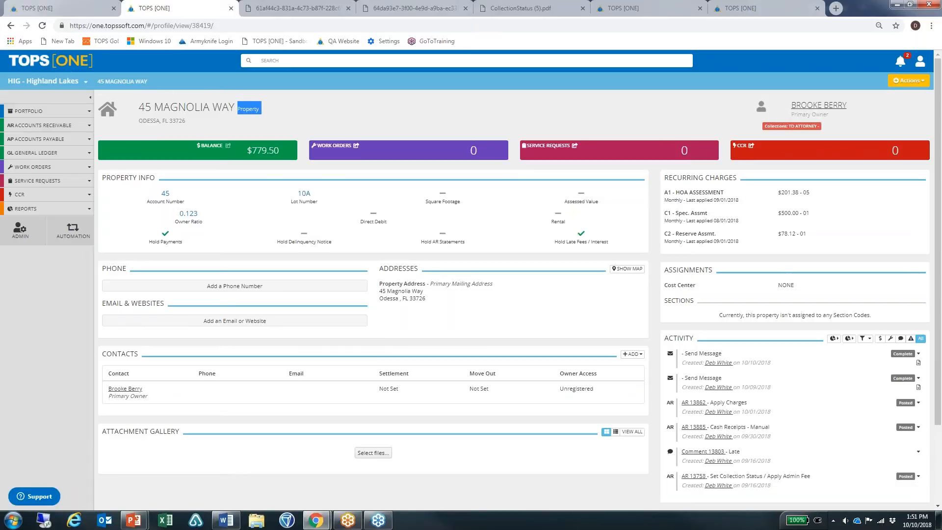
left_click(904, 79)
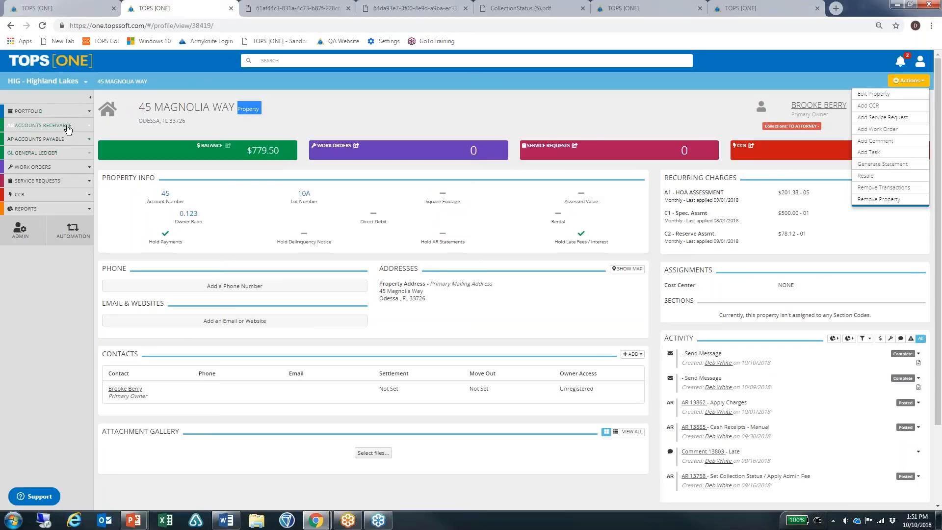
left_click(49, 111)
left_click(27, 156)
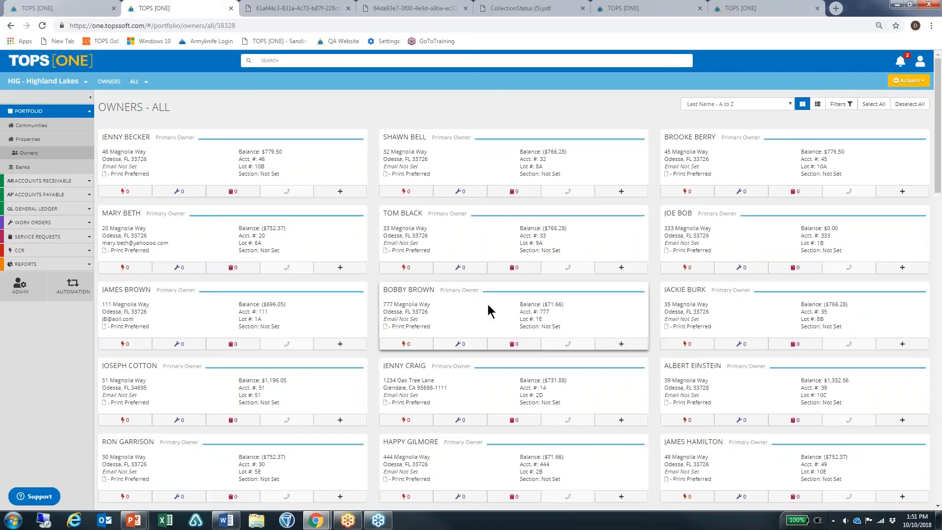
scroll(526, 362, "down", 3)
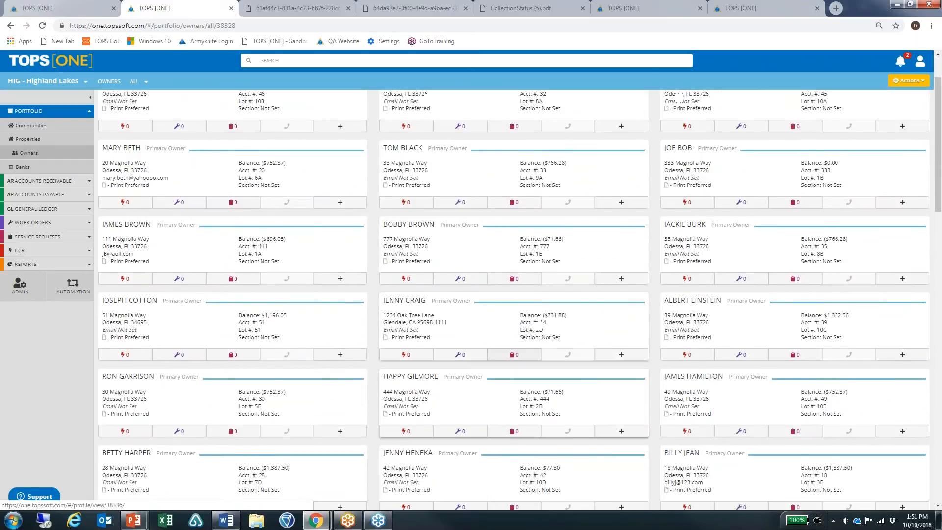
scroll(441, 344, "down", 2)
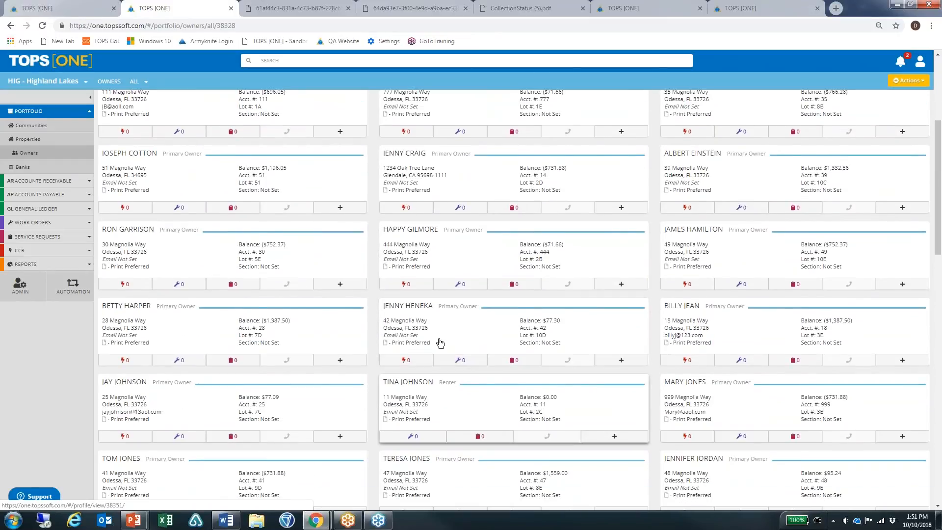
left_click(420, 310)
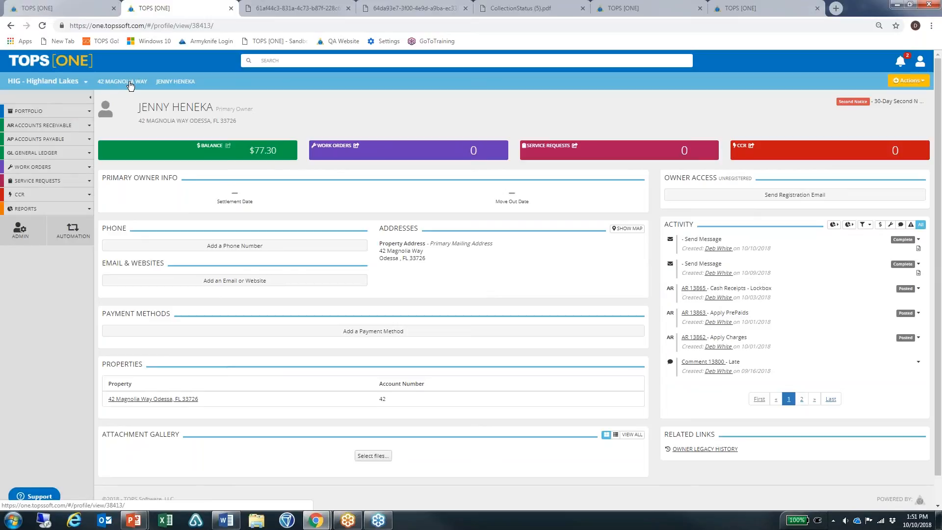
- Edit the lot 10D property, set its Collection Status to $0.00 - PAY PLAN, and save it
left_click(130, 84)
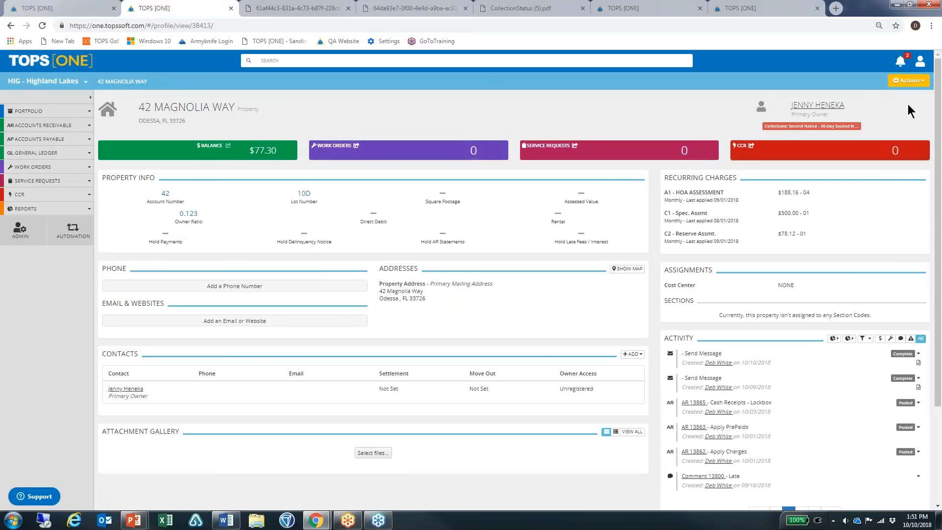
left_click(908, 82)
left_click(874, 94)
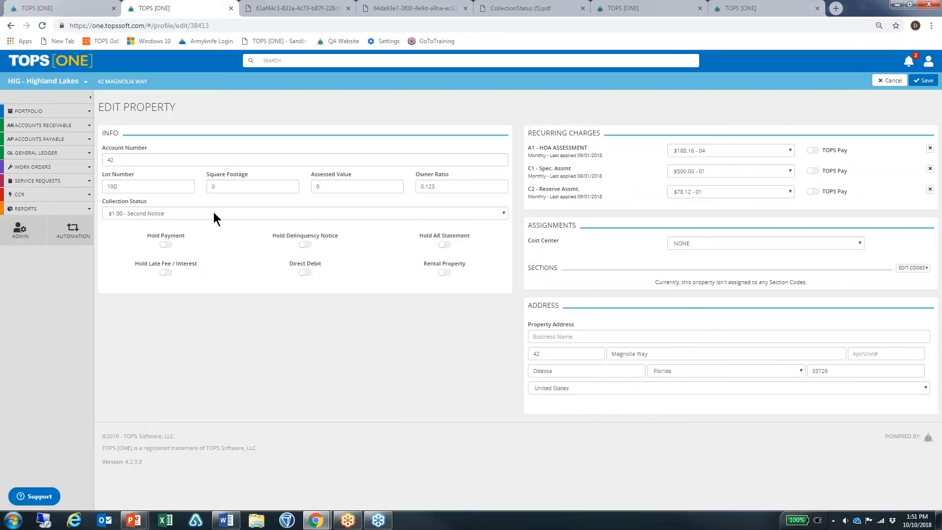
left_click(214, 215)
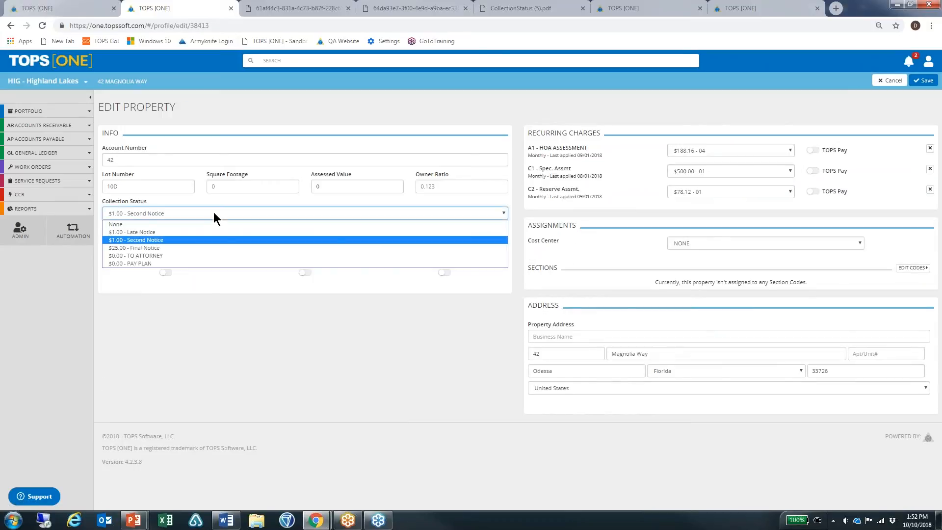
left_click(159, 264)
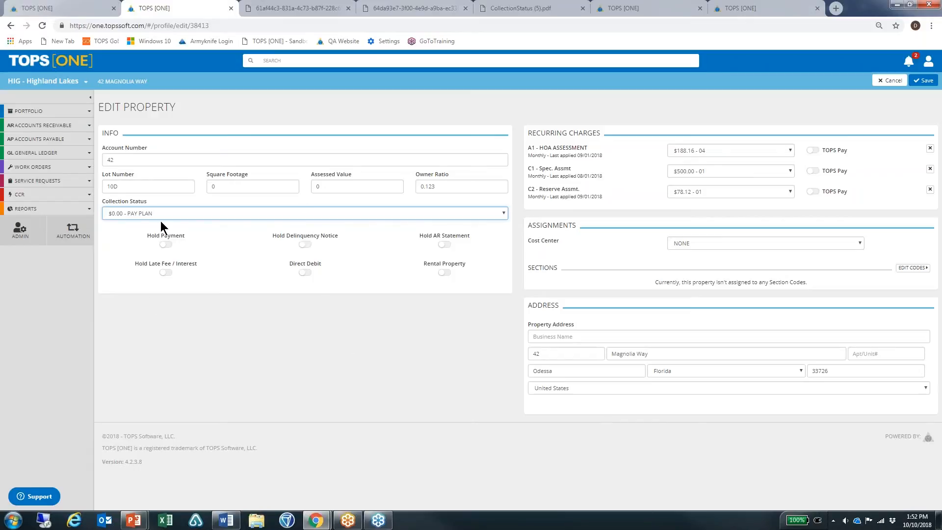
left_click(920, 82)
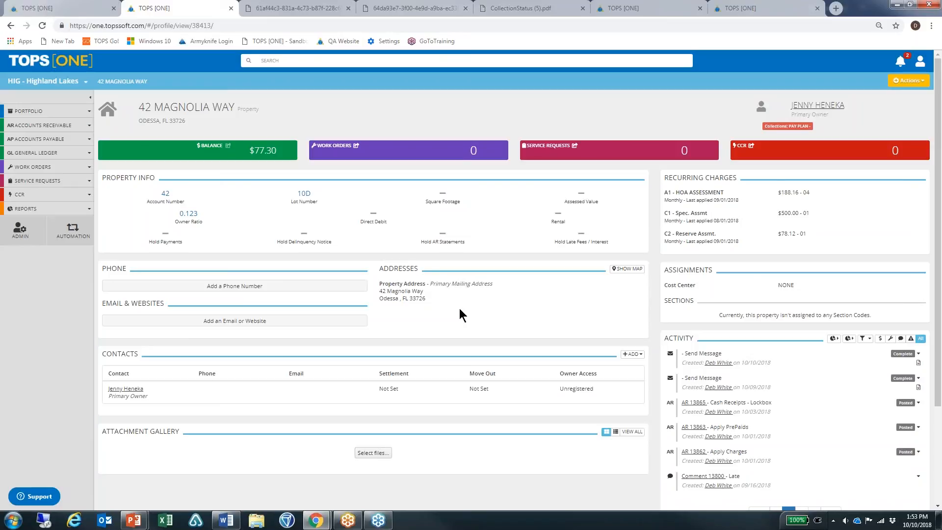
- Open Highland Lakes' accounts receivable Charges page and review the Apply Late Fee and Apply Interest processes
left_click(36, 126)
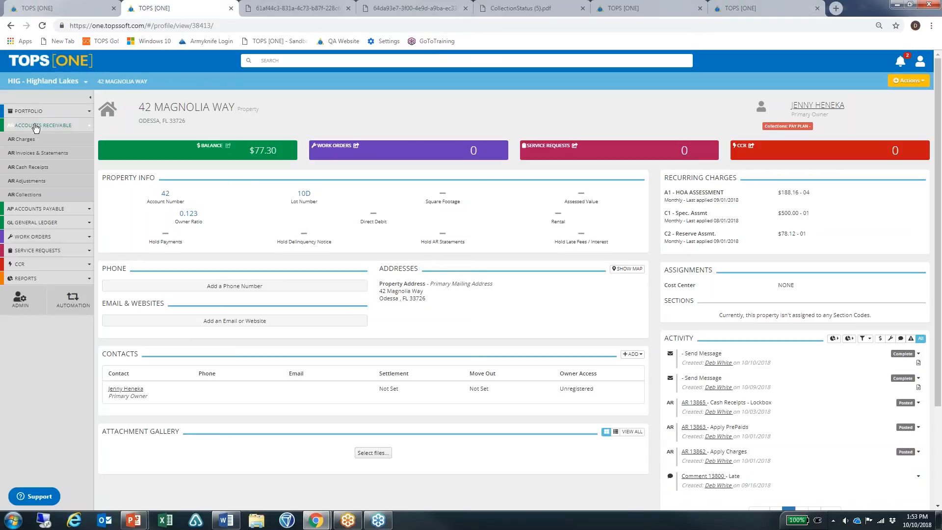
left_click(73, 141)
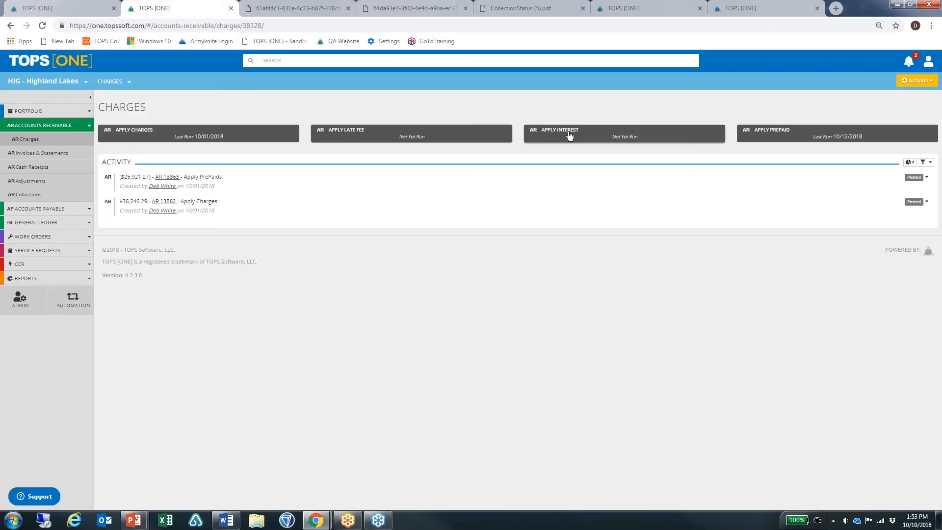
left_click(458, 137)
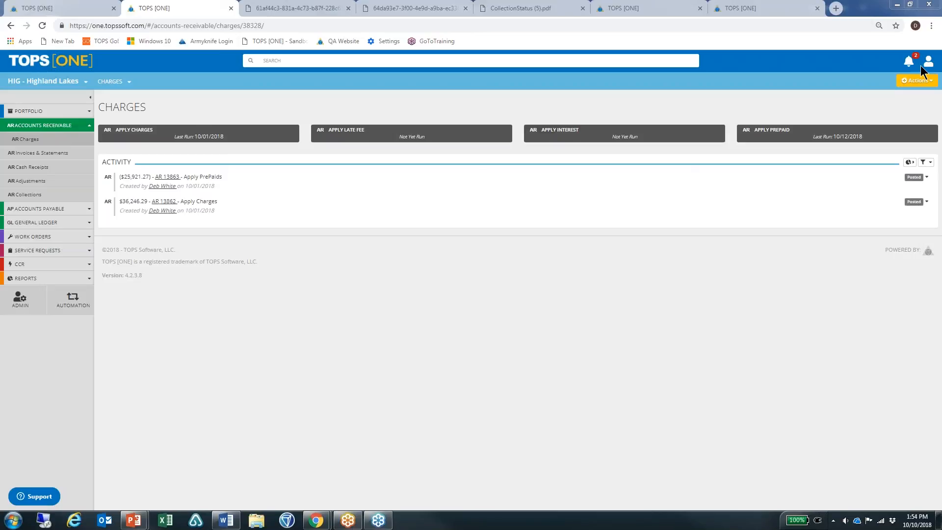
- Open the TOPS Knowledge Center through the account's help link and search it for "collections"
mouse_move(929, 63)
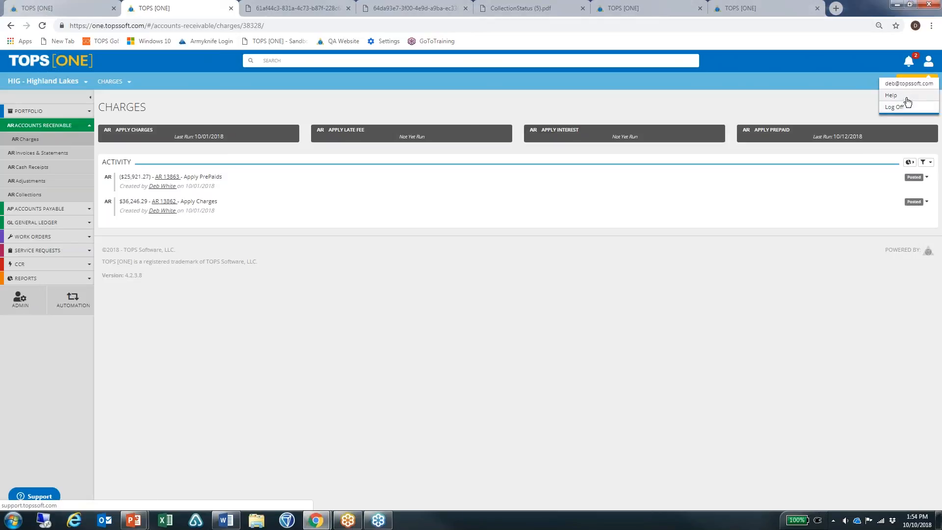
left_click(892, 95)
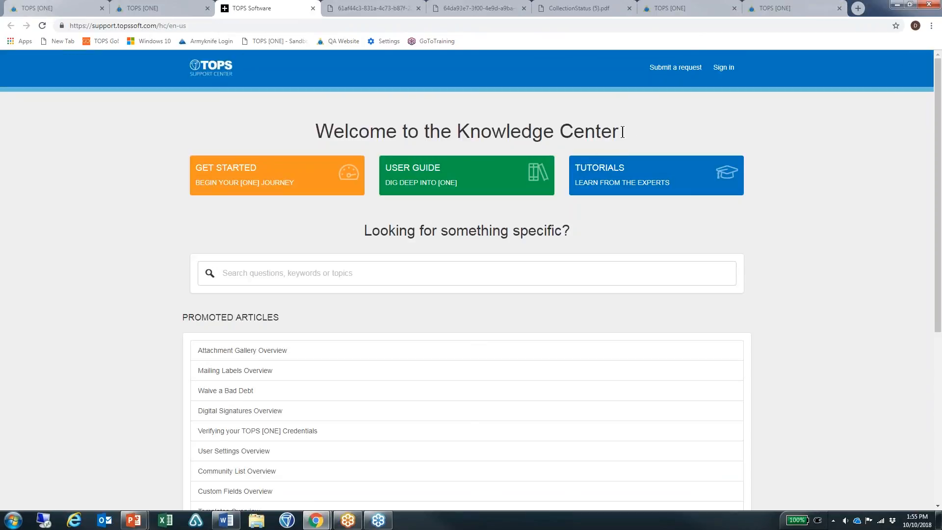
left_click_drag(605, 131, 626, 132)
left_click(716, 131)
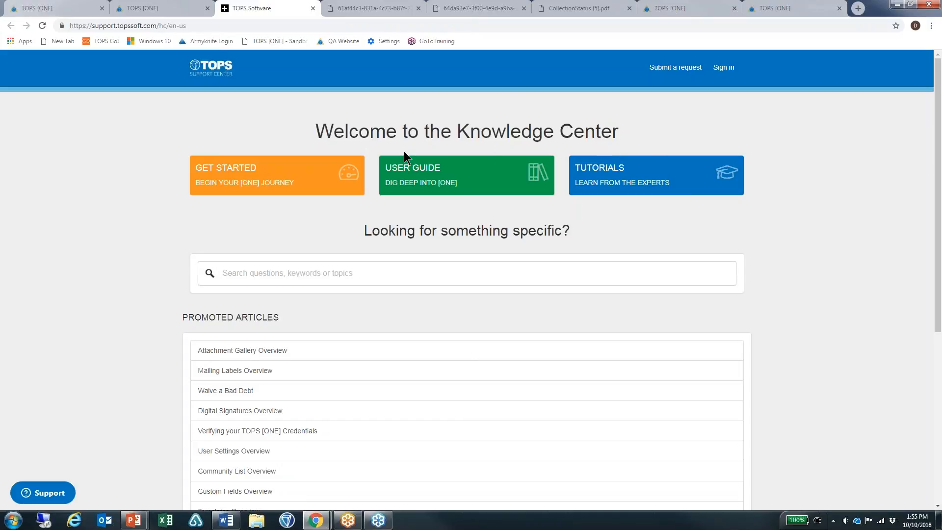
left_click(234, 273)
type("collections")
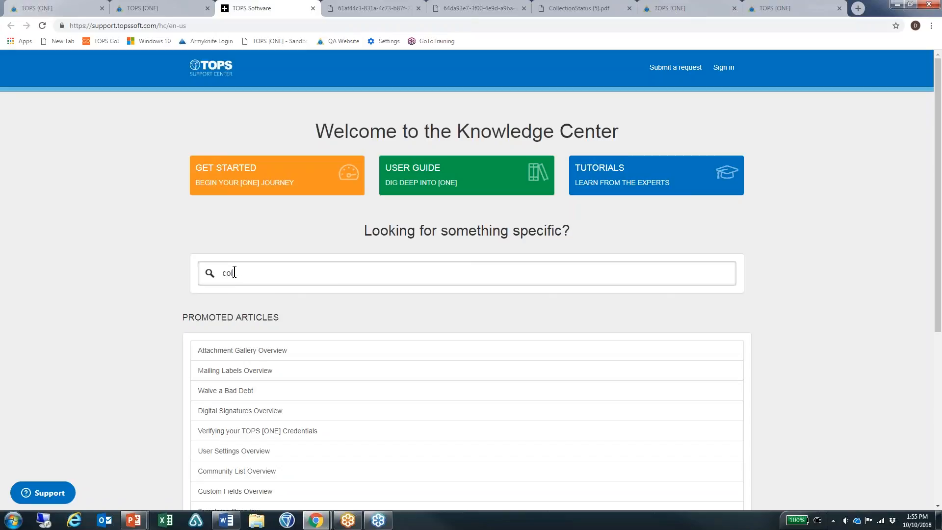
key("Return")
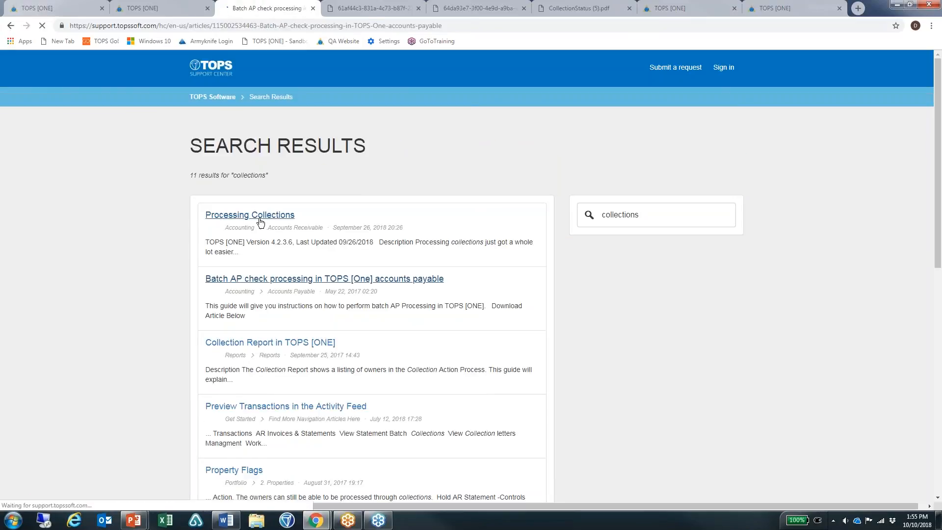